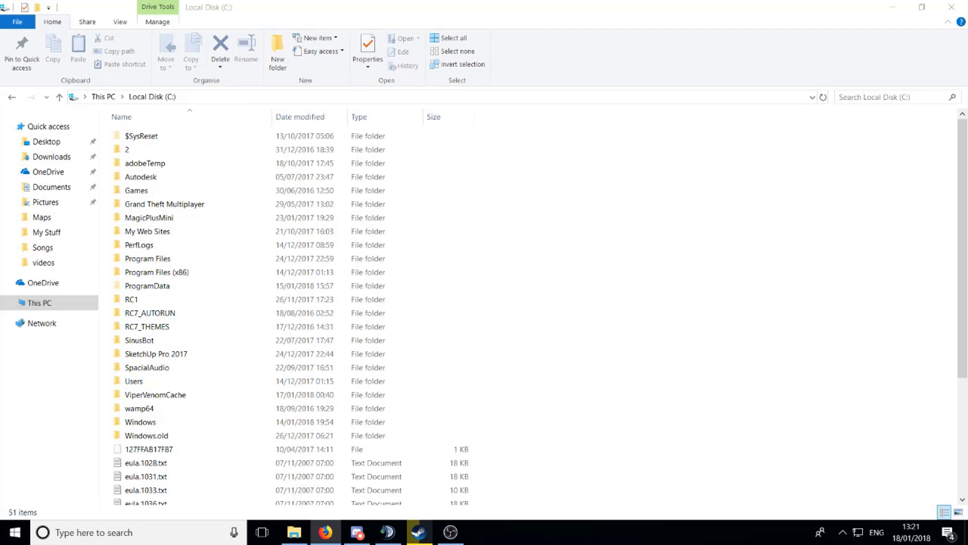
- In a maximised Firefox, go from fivem.net to the Running FXServer guide's Windows steps
{"action": "left_click", "coordinate": [325, 532]}
{"action": "double_click", "coordinate": [552, 106]}
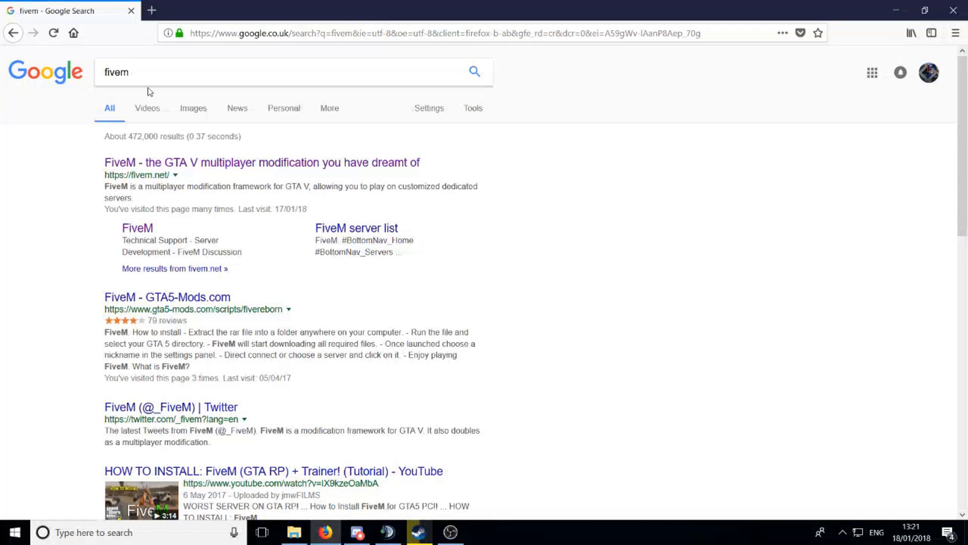
{"action": "left_click", "coordinate": [156, 163]}
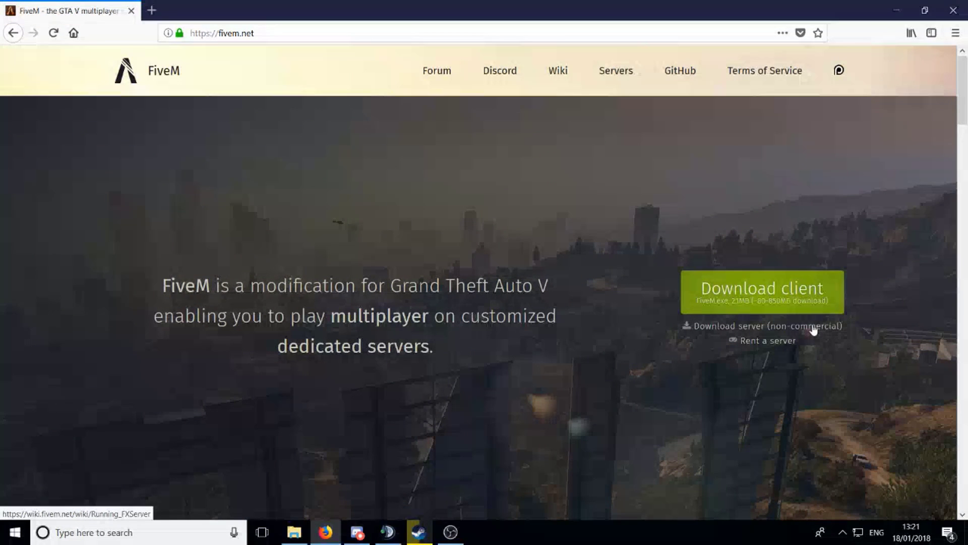
{"action": "left_click", "coordinate": [809, 329]}
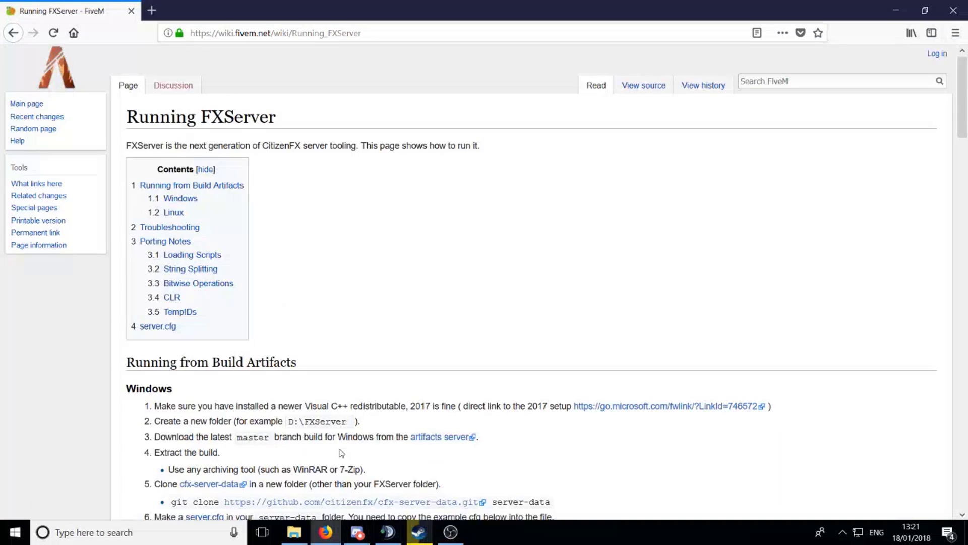
{"action": "scroll", "coordinate": [323, 303], "scroll_direction": "down", "scroll_amount": 4}
- Create a new folder named ServerFX on C: and open it
{"action": "key", "text": "alt+Tab"}
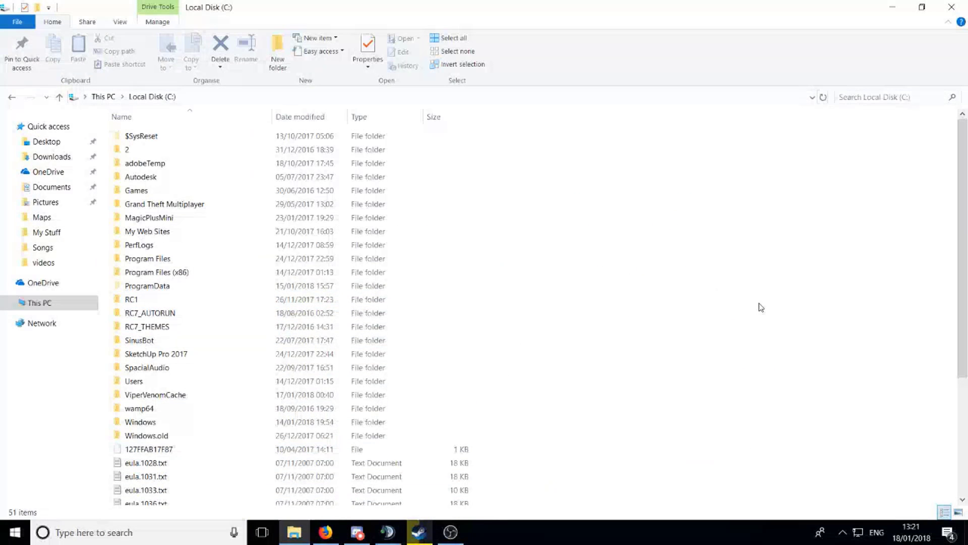
{"action": "right_click", "coordinate": [529, 348]}
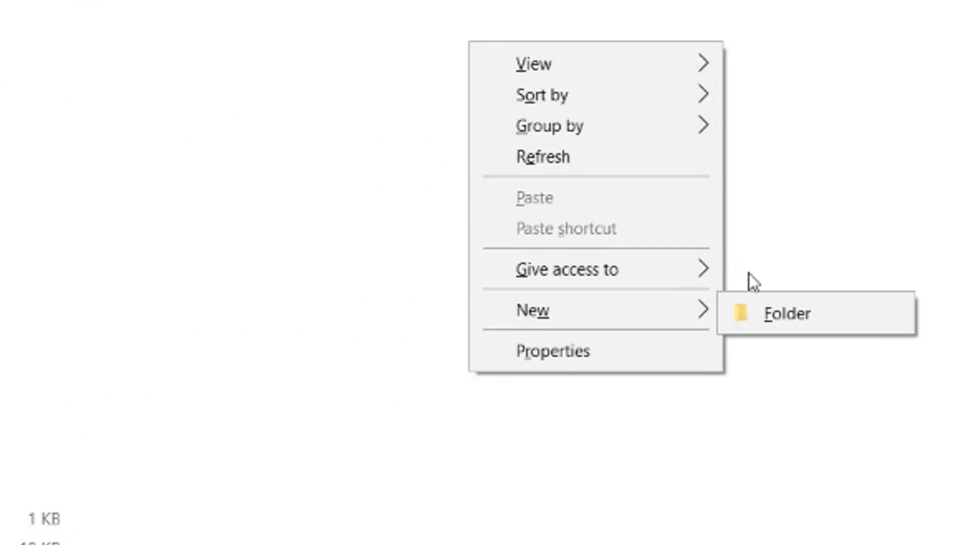
{"action": "left_click", "coordinate": [804, 313]}
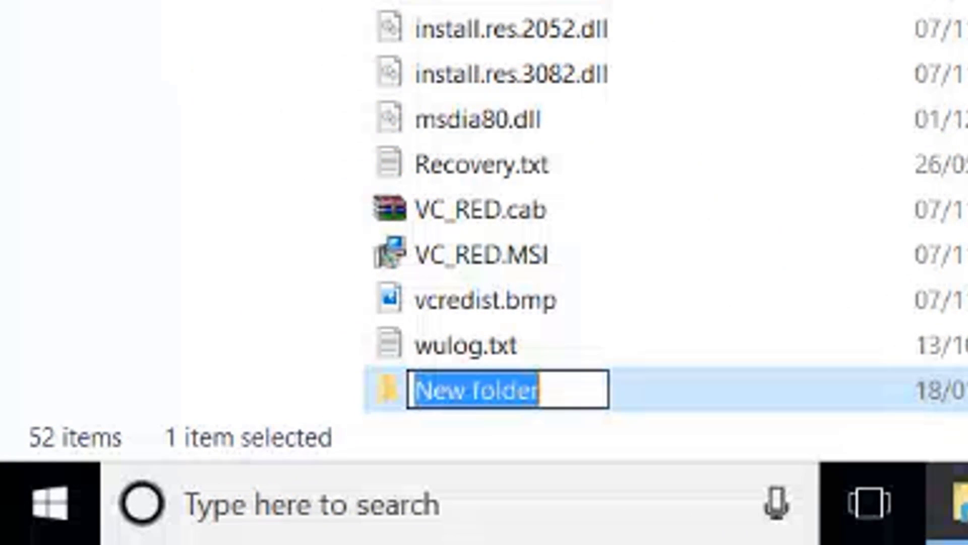
{"action": "key", "text": "BackSpace"}
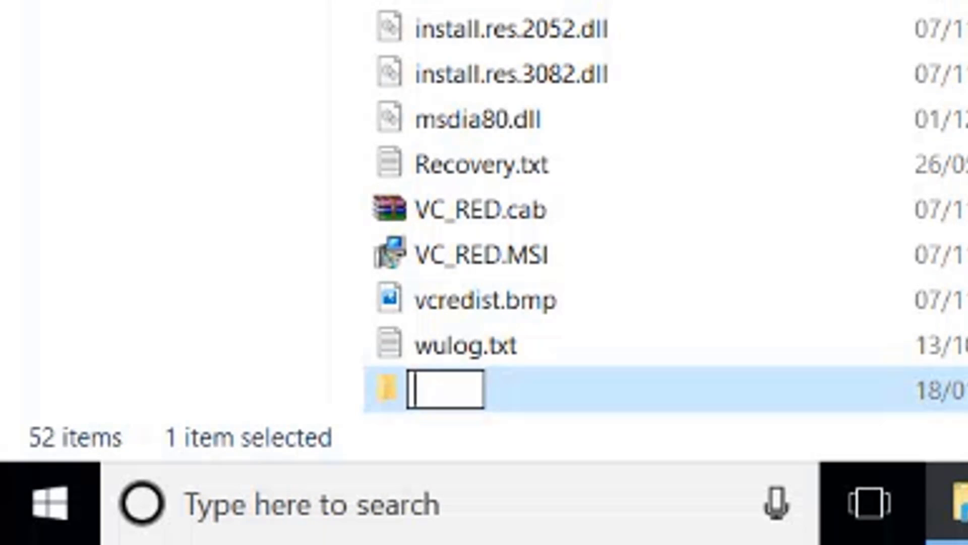
{"action": "type", "text": "FX"}
{"action": "key", "text": "BackSpace"}
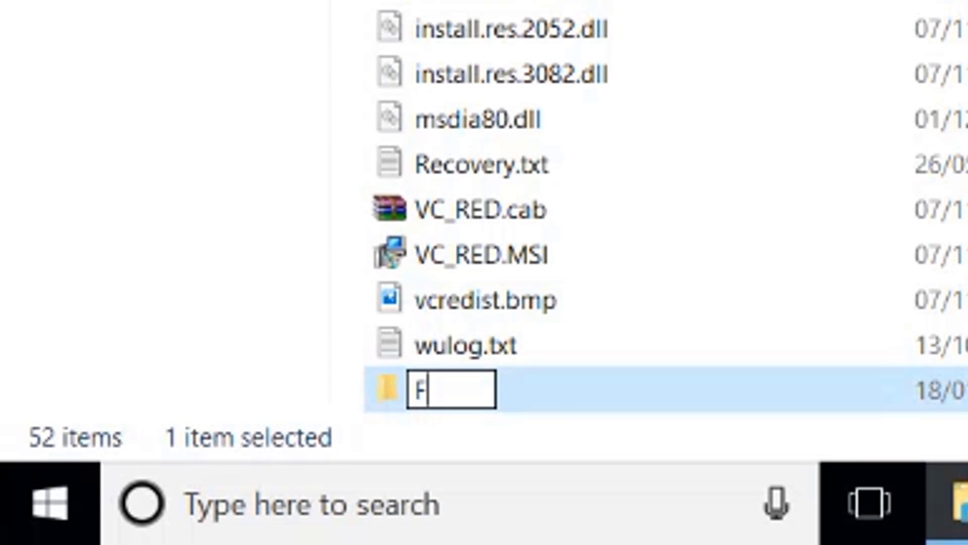
{"action": "key", "text": "BackSpace"}
{"action": "type", "text": "sERVE"}
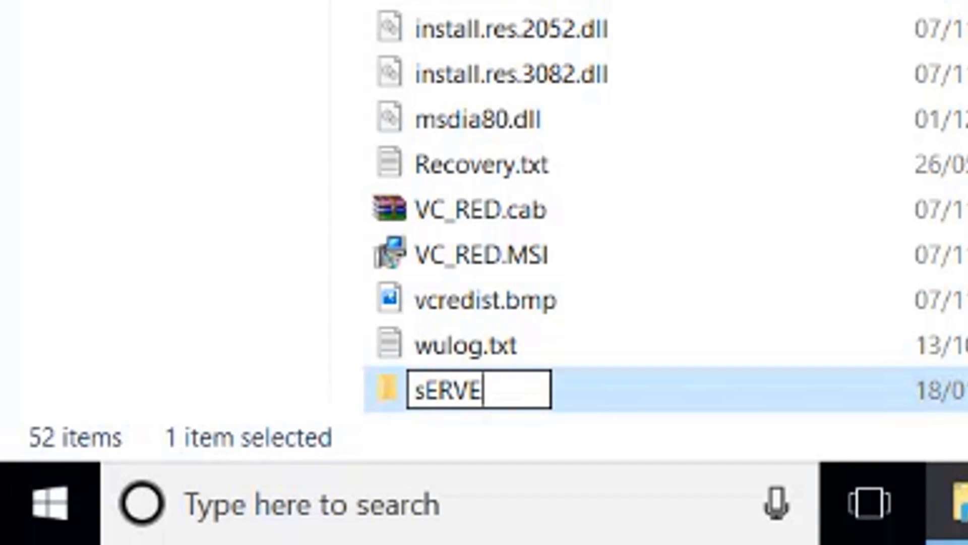
{"action": "key", "text": "BackSpace"}
{"action": "key", "text": "BackSpace"}
{"action": "key", "text": "BackSpace"}
{"action": "key", "text": "BackSpace"}
{"action": "key", "text": "BackSpace"}
{"action": "type", "text": "ServerFX"}
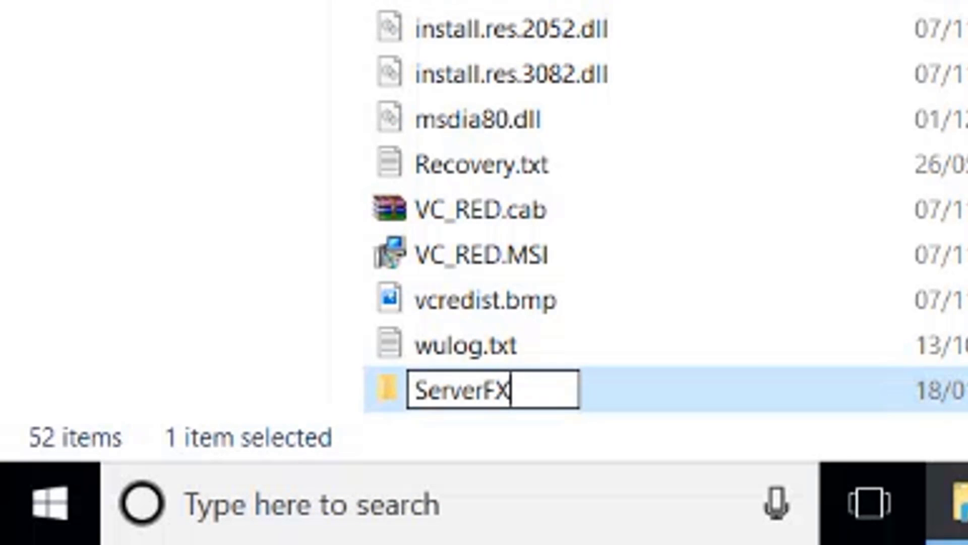
{"action": "key", "text": "Return"}
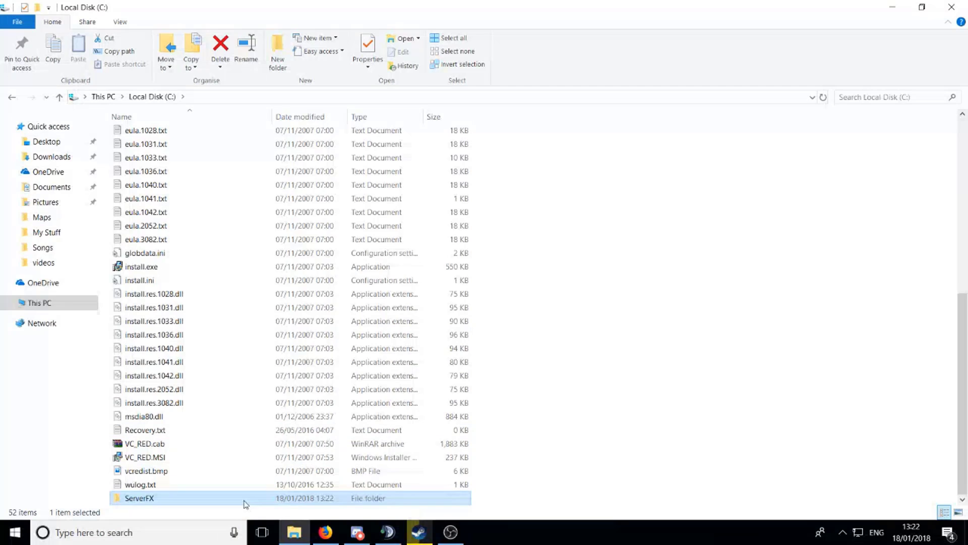
{"action": "double_click", "coordinate": [244, 499]}
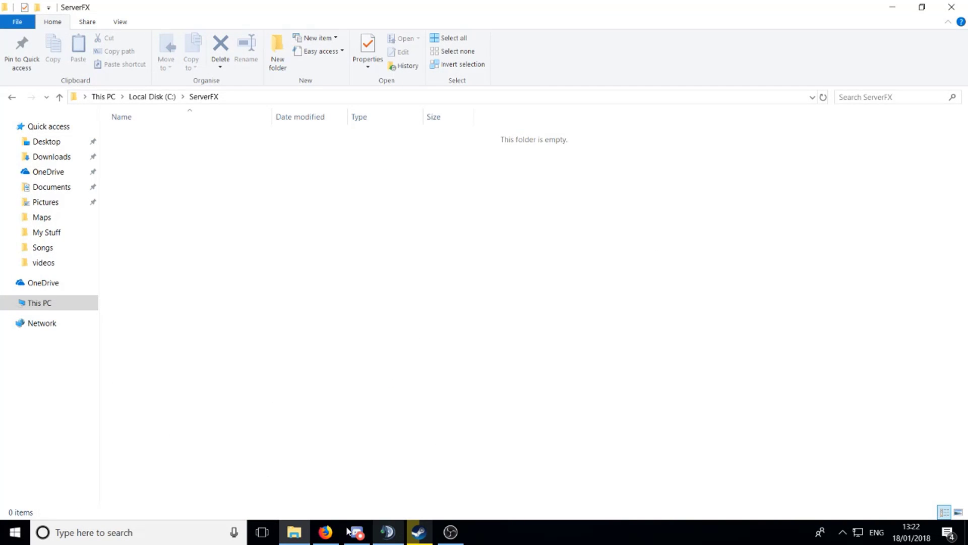
- Read the guide's Windows steps, highlighting the Visual C++ requirement and example server folder path
{"action": "left_click", "coordinate": [325, 532]}
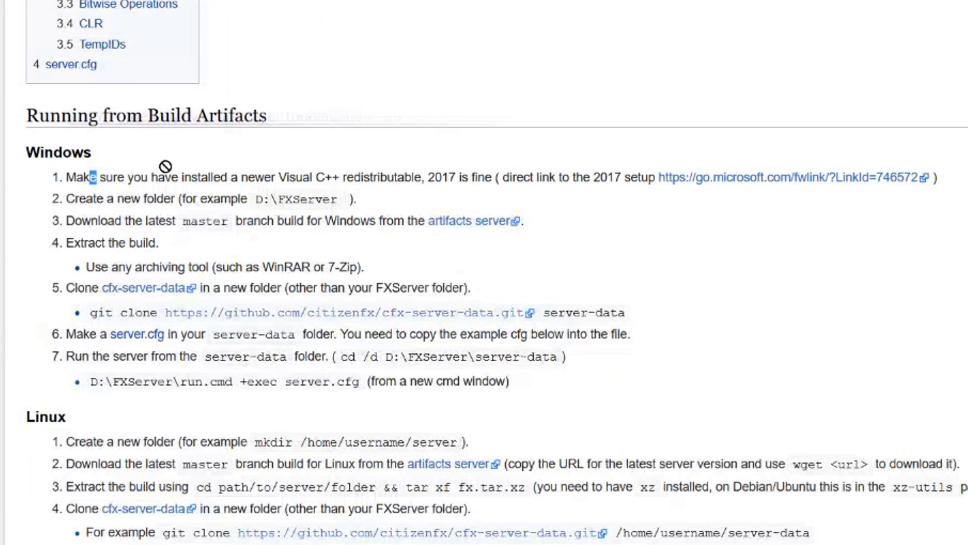
{"action": "left_click_drag", "start_coordinate": [90, 178], "coordinate": [76, 180]}
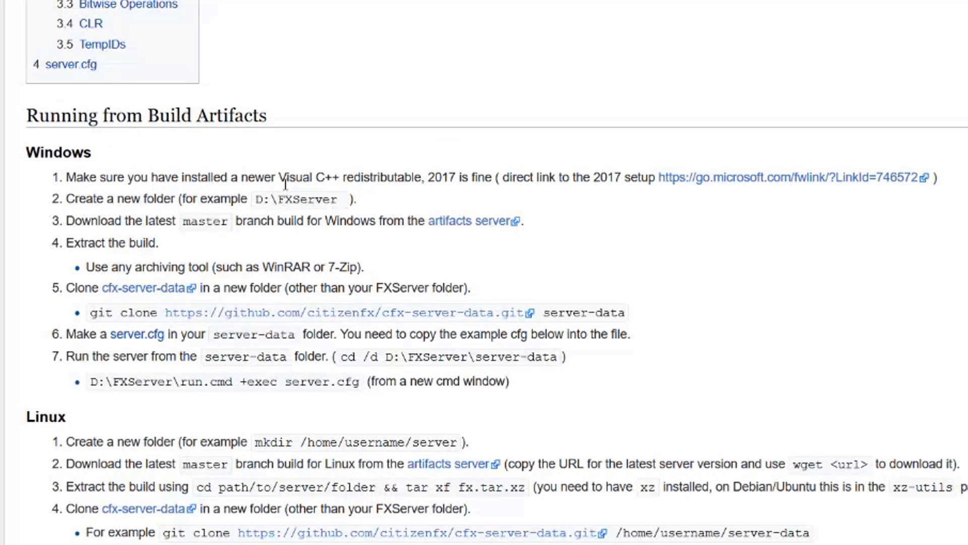
{"action": "left_click_drag", "start_coordinate": [323, 177], "coordinate": [66, 177]}
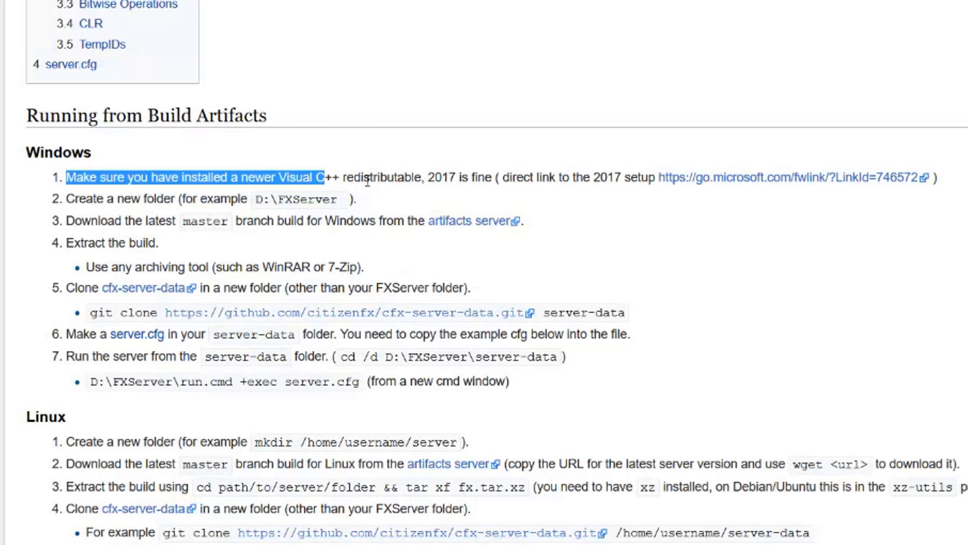
{"action": "left_click_drag", "start_coordinate": [368, 181], "coordinate": [558, 178]}
{"action": "left_click", "coordinate": [727, 199]}
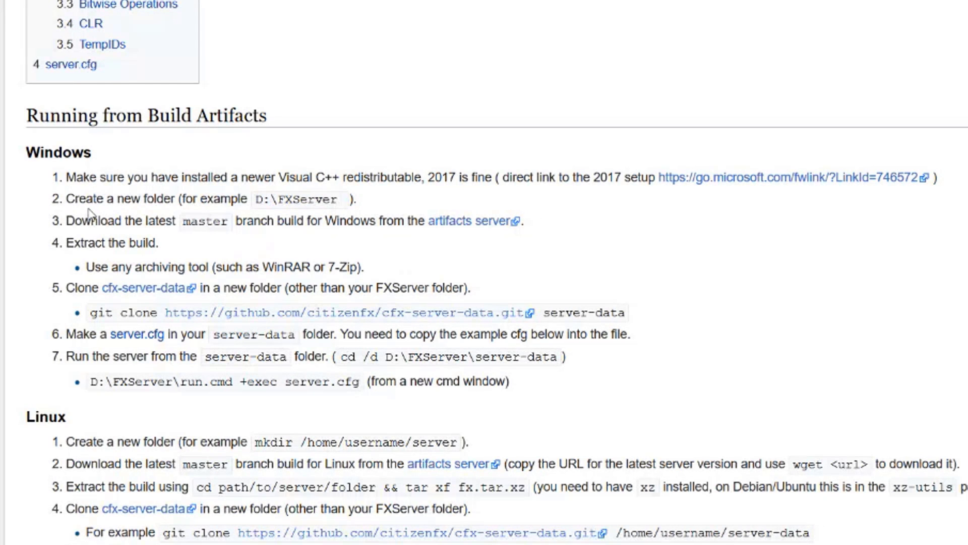
{"action": "left_click_drag", "start_coordinate": [92, 204], "coordinate": [316, 196]}
{"action": "left_click", "coordinate": [294, 197]}
- Download the latest build_server_windows server.zip from the artifacts server and open it with WinRAR
{"action": "middle_click", "coordinate": [466, 222]}
{"action": "key", "text": "ctrl+Tab"}
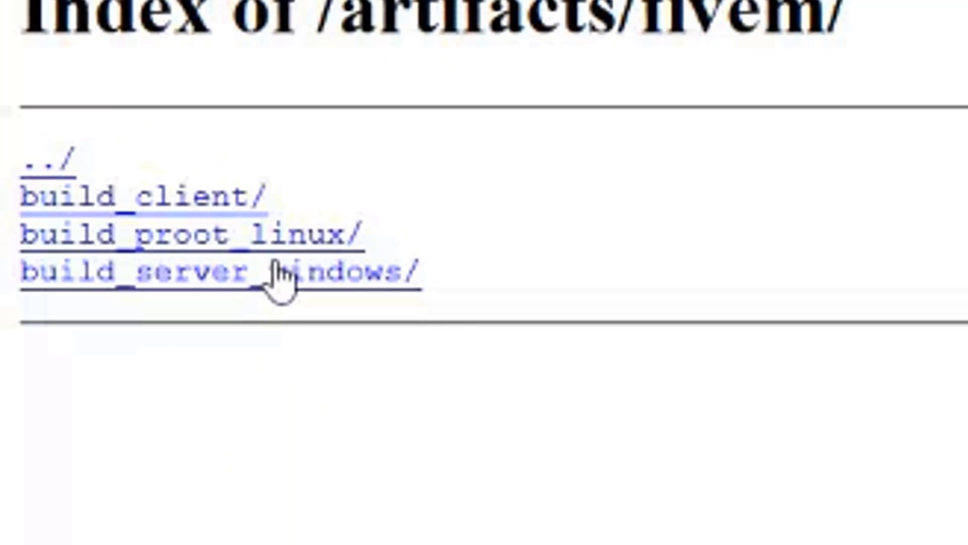
{"action": "left_click", "coordinate": [224, 280]}
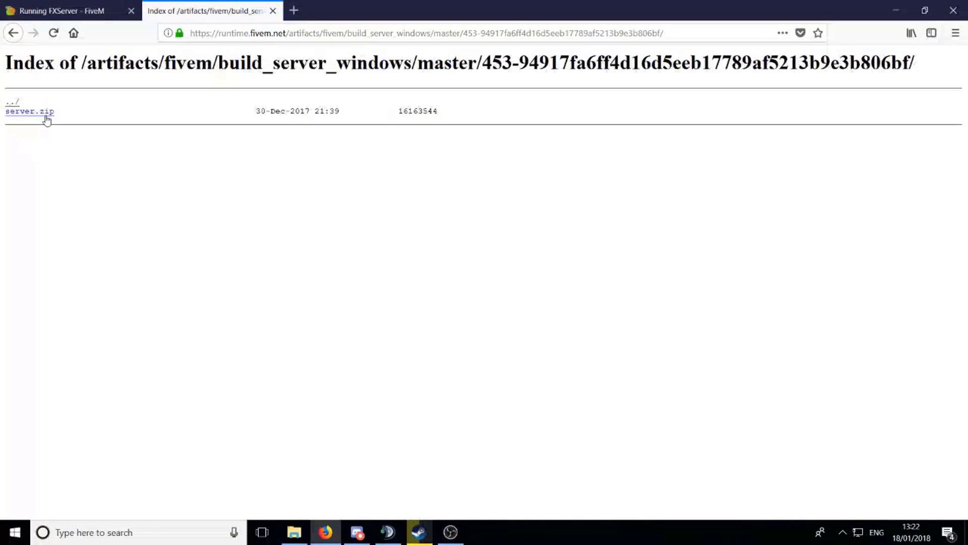
{"action": "left_click", "coordinate": [40, 112]}
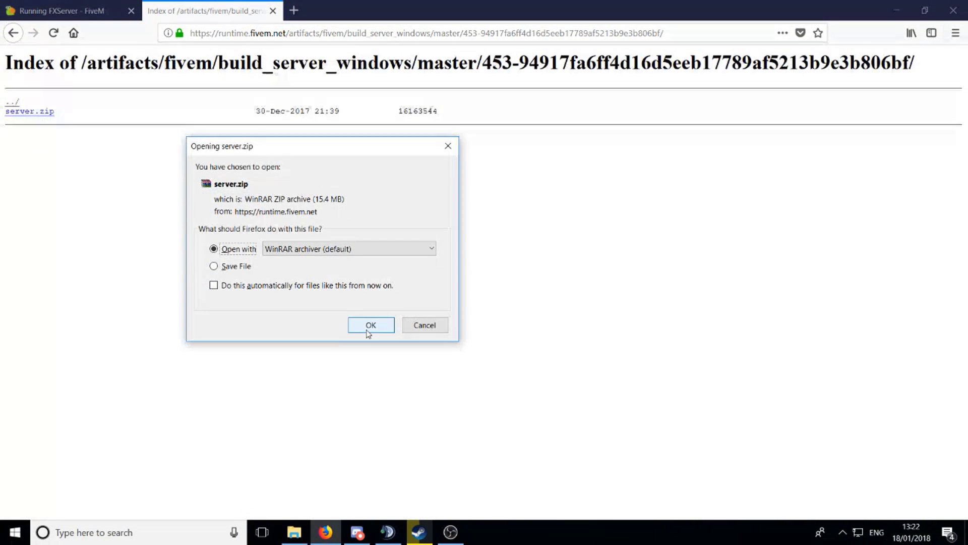
{"action": "left_click", "coordinate": [368, 322]}
{"action": "left_click", "coordinate": [273, 11]}
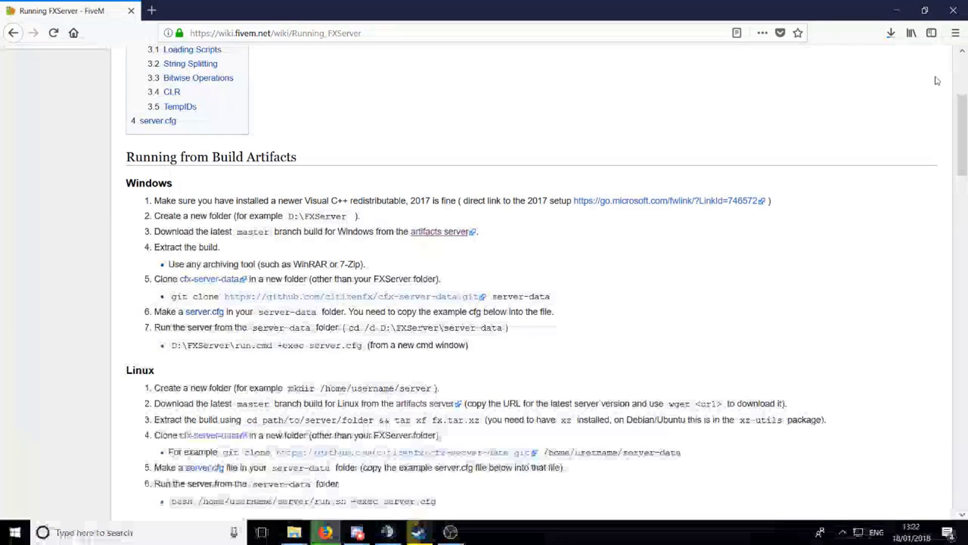
{"action": "left_click", "coordinate": [887, 33]}
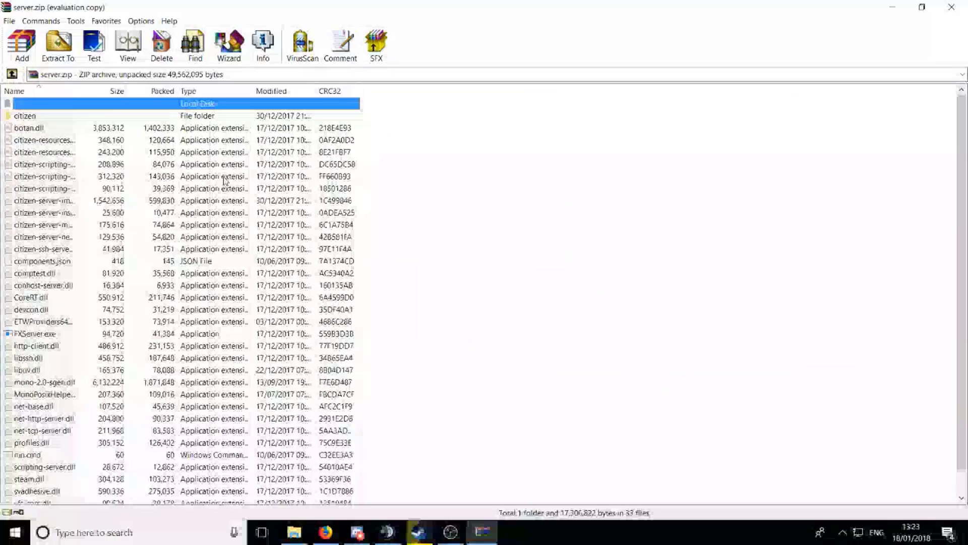
- Extract all of server.zip's contents into the ServerFX folder
{"action": "double_click", "coordinate": [269, 10]}
{"action": "left_click_drag", "start_coordinate": [268, 10], "coordinate": [691, 68]}
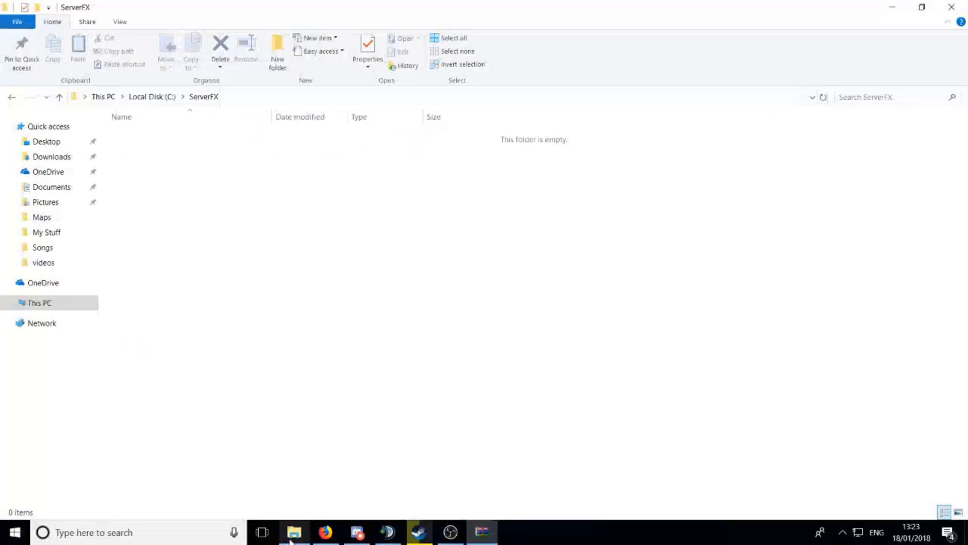
{"action": "left_click", "coordinate": [480, 532]}
{"action": "scroll", "coordinate": [656, 404], "scroll_direction": "down", "scroll_amount": 5}
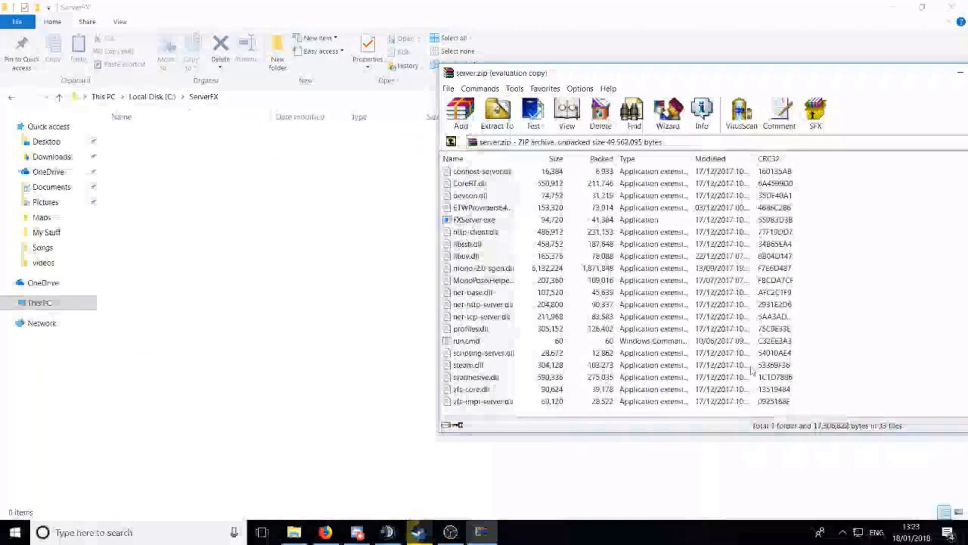
{"action": "key", "text": "ctrl+a"}
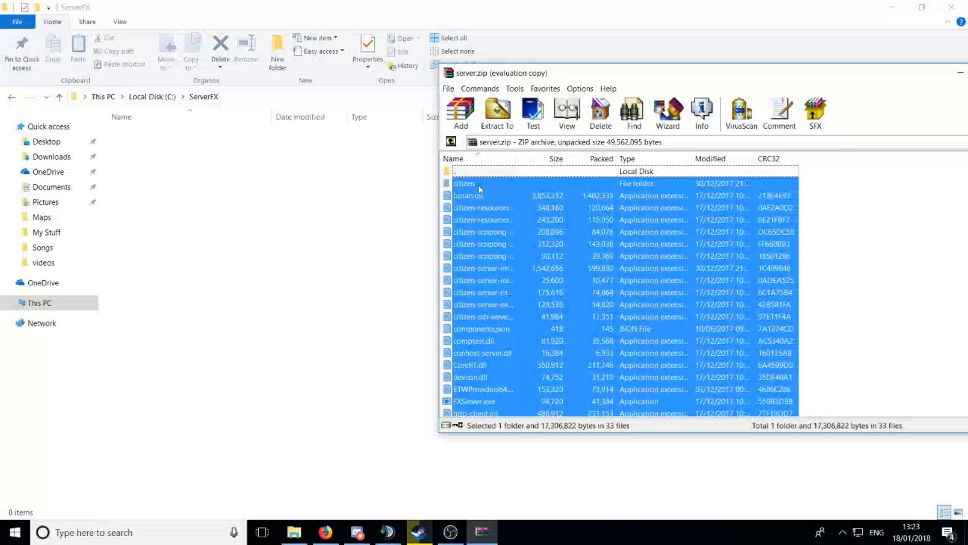
{"action": "left_click_drag", "start_coordinate": [484, 262], "coordinate": [194, 140]}
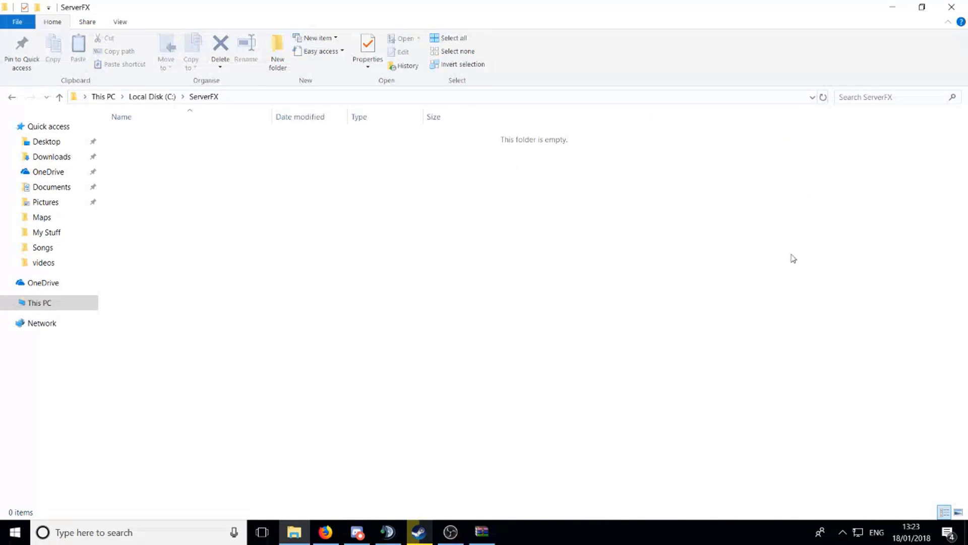
- Close the archive and review the 34 extracted files, including FXServer.exe and run.cmd
{"action": "key", "text": "ctrl+a"}
{"action": "left_click", "coordinate": [482, 532]}
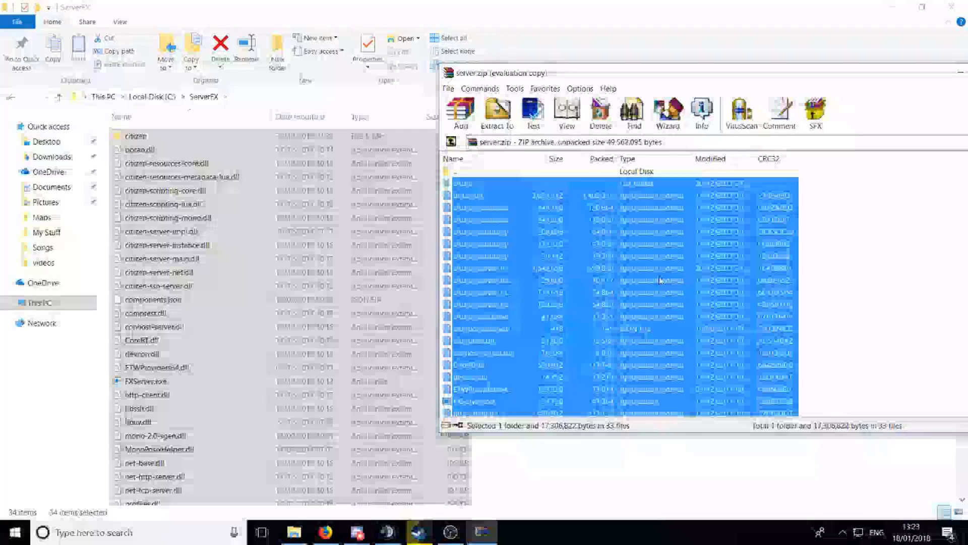
{"action": "left_click_drag", "start_coordinate": [728, 76], "coordinate": [743, 92]}
{"action": "left_click", "coordinate": [575, 260]}
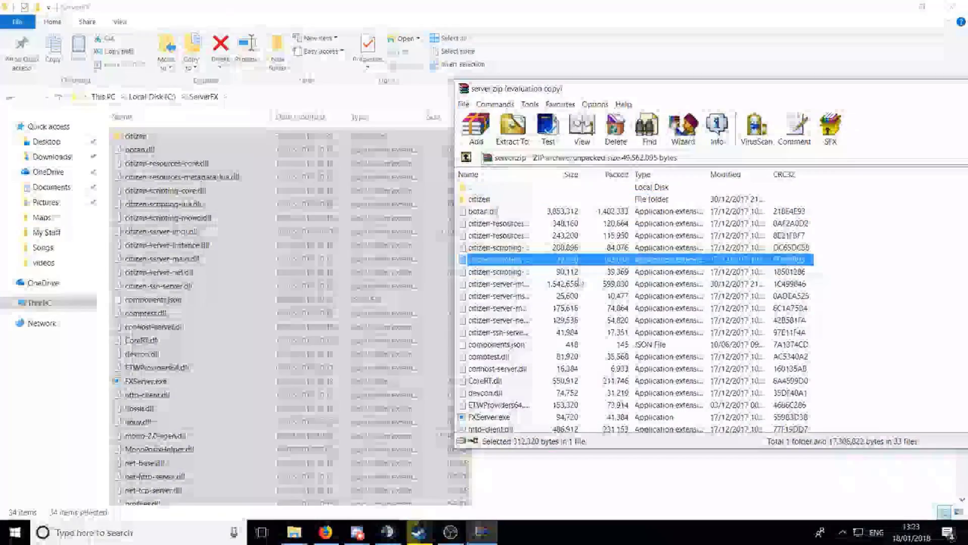
{"action": "left_click", "coordinate": [481, 531]}
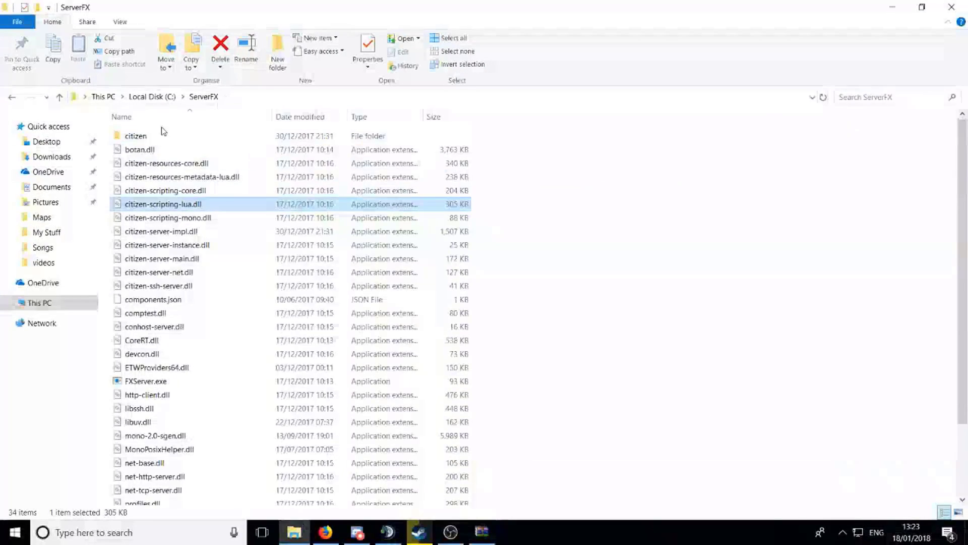
{"action": "left_click", "coordinate": [474, 534]}
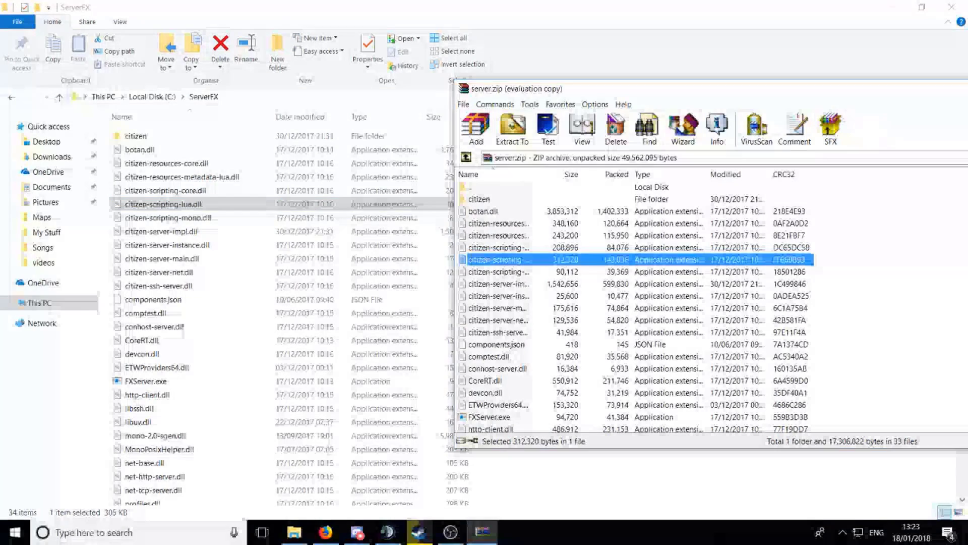
{"action": "key", "text": "Escape"}
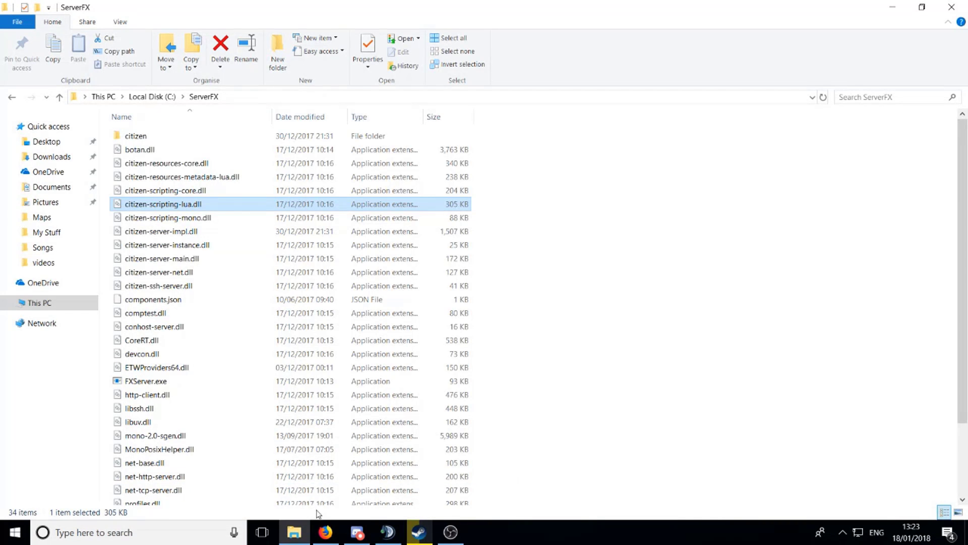
{"action": "mouse_move", "coordinate": [917, 533]}
{"action": "left_click", "coordinate": [627, 357]}
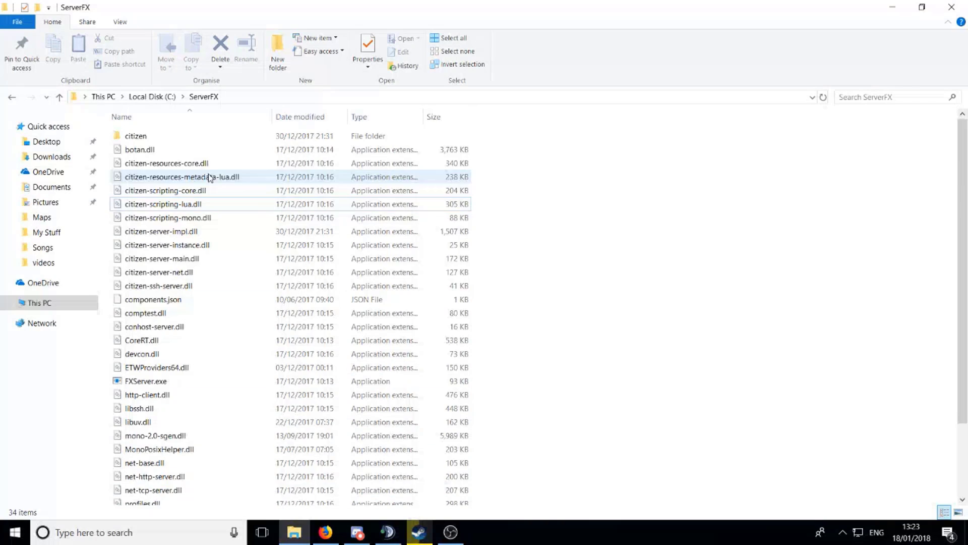
{"action": "scroll", "coordinate": [263, 309], "scroll_direction": "down", "scroll_amount": 3}
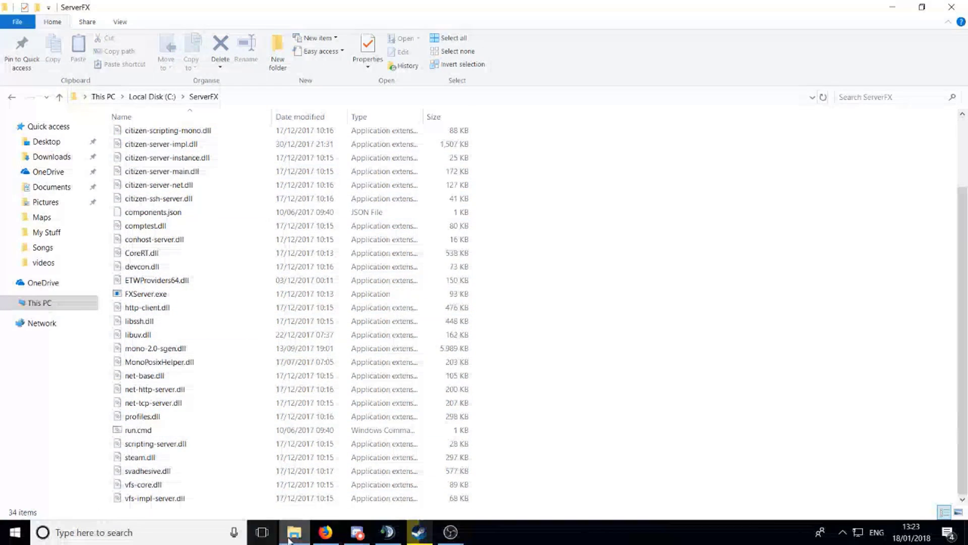
- Download cfx-server-data-master.zip from GitHub, open it in WinRAR and dismiss the expiry notice
{"action": "left_click", "coordinate": [325, 532]}
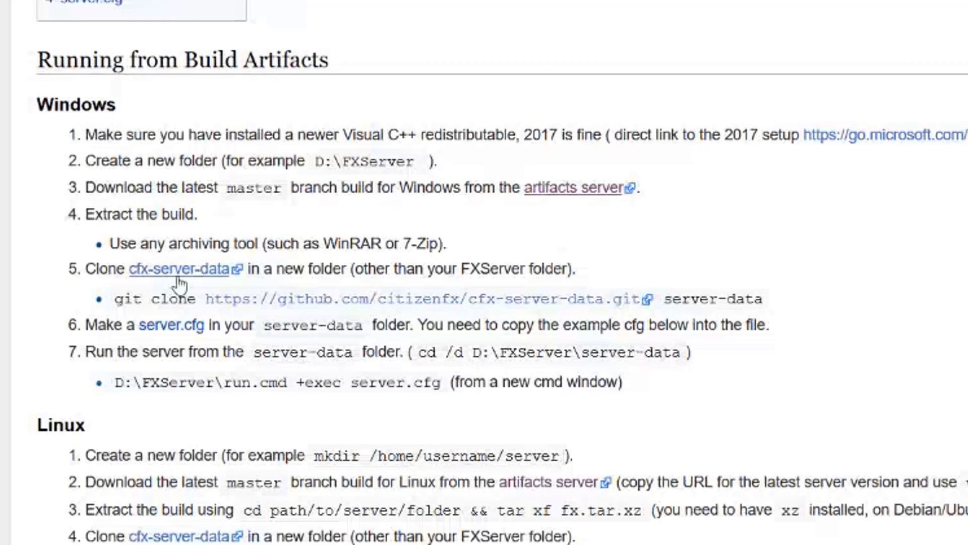
{"action": "middle_click", "coordinate": [178, 269]}
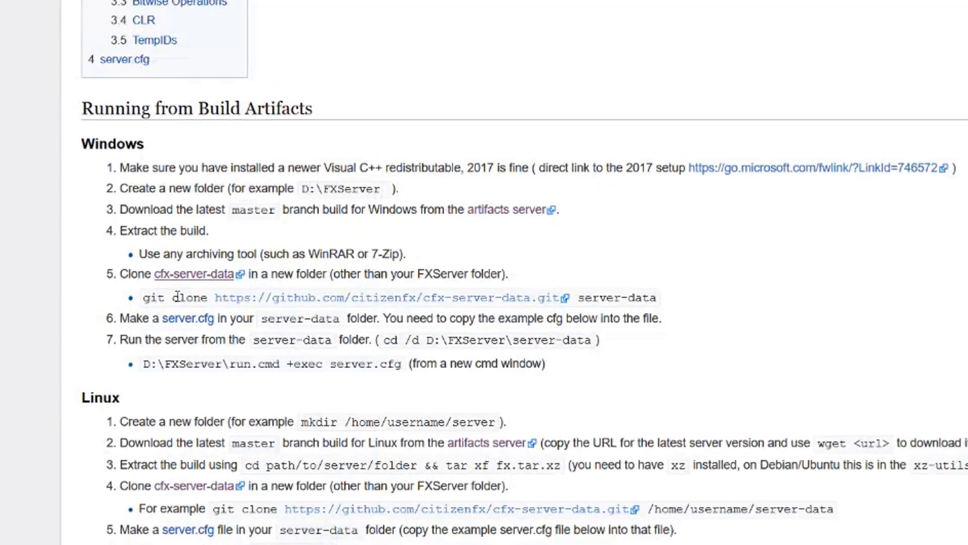
{"action": "left_click", "coordinate": [213, 4]}
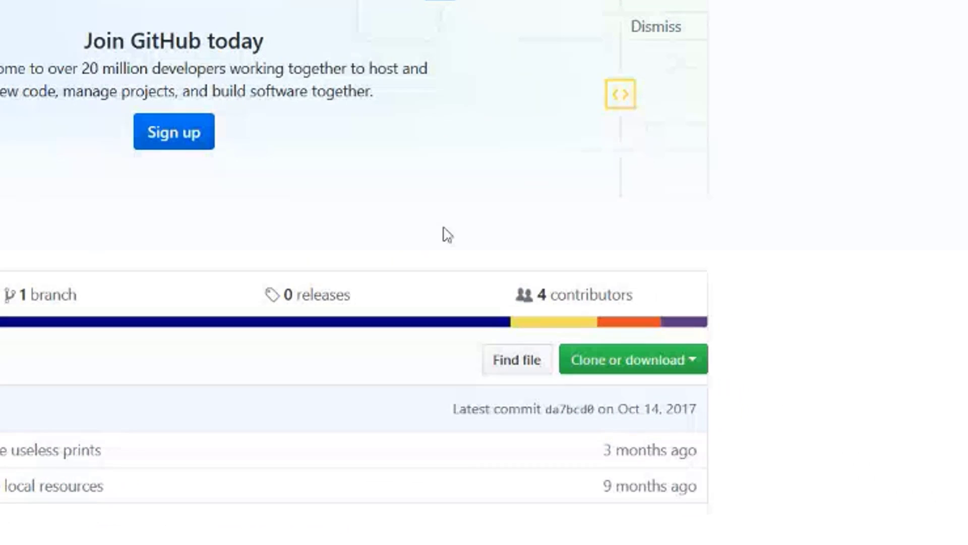
{"action": "left_click", "coordinate": [620, 355]}
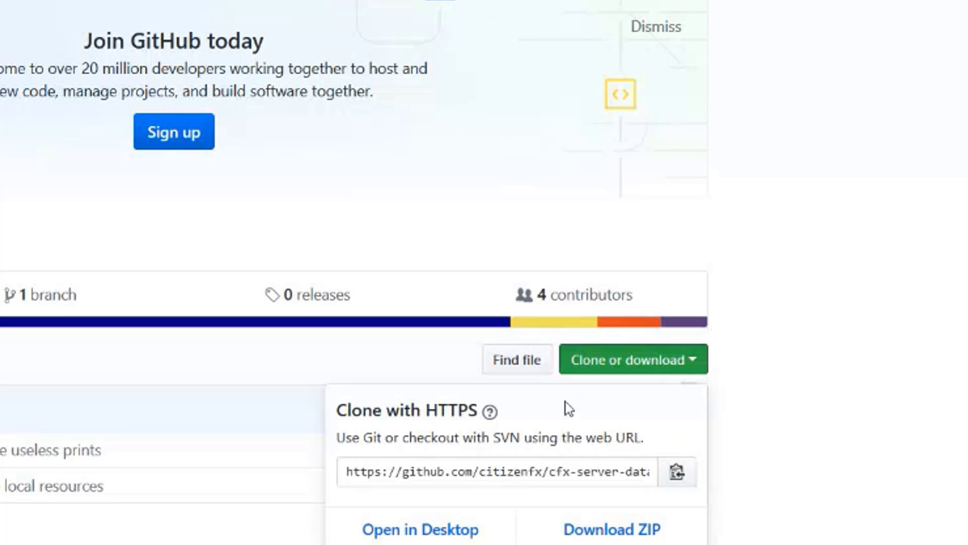
{"action": "left_click", "coordinate": [612, 529]}
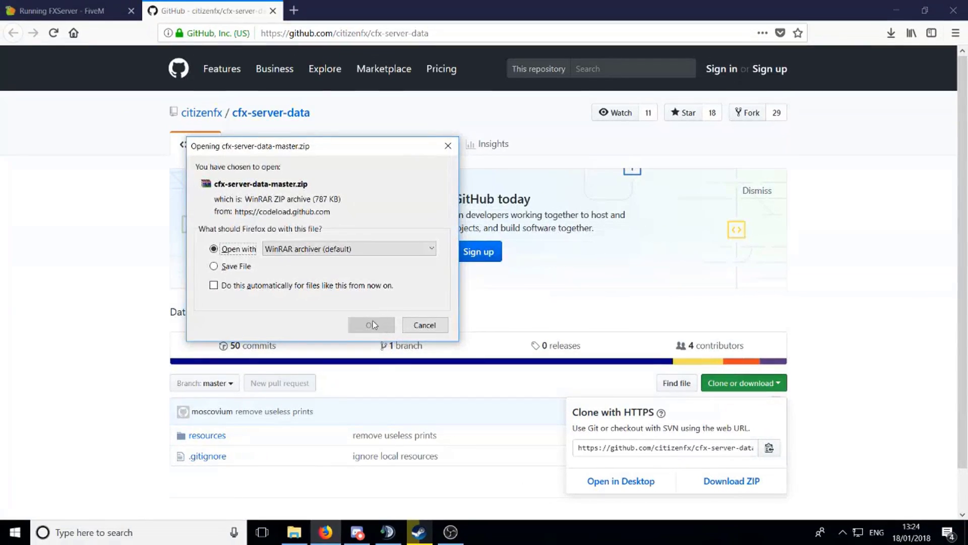
{"action": "left_click", "coordinate": [373, 325]}
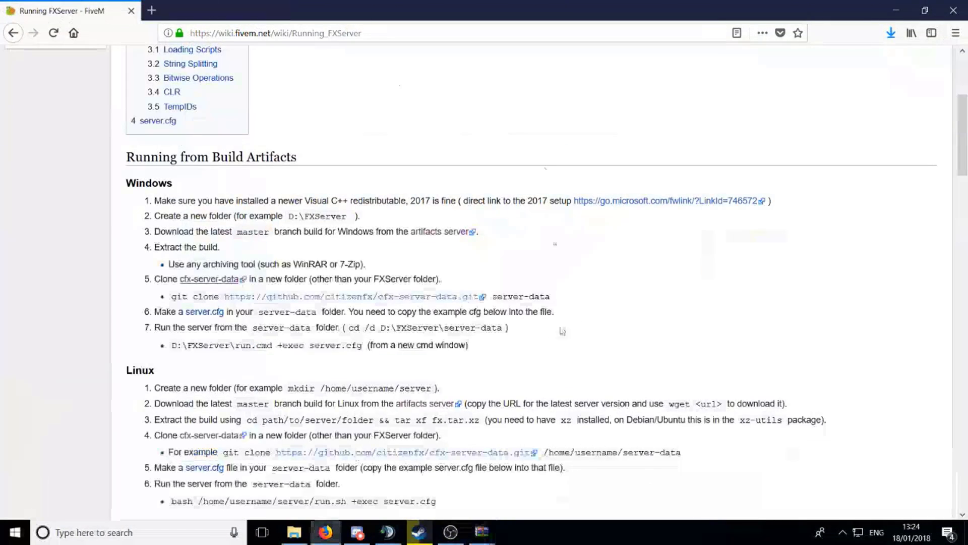
{"action": "mouse_move", "coordinate": [482, 532]}
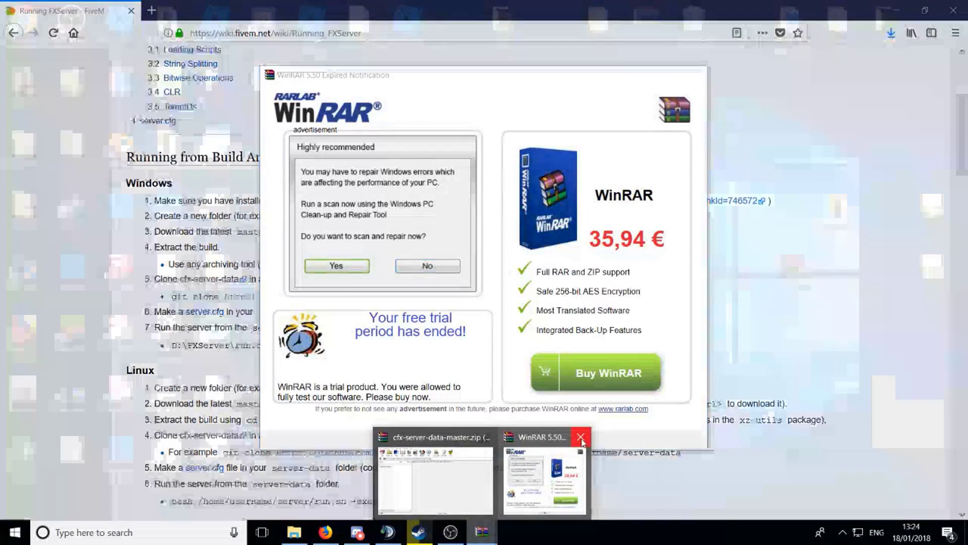
{"action": "left_click", "coordinate": [581, 437]}
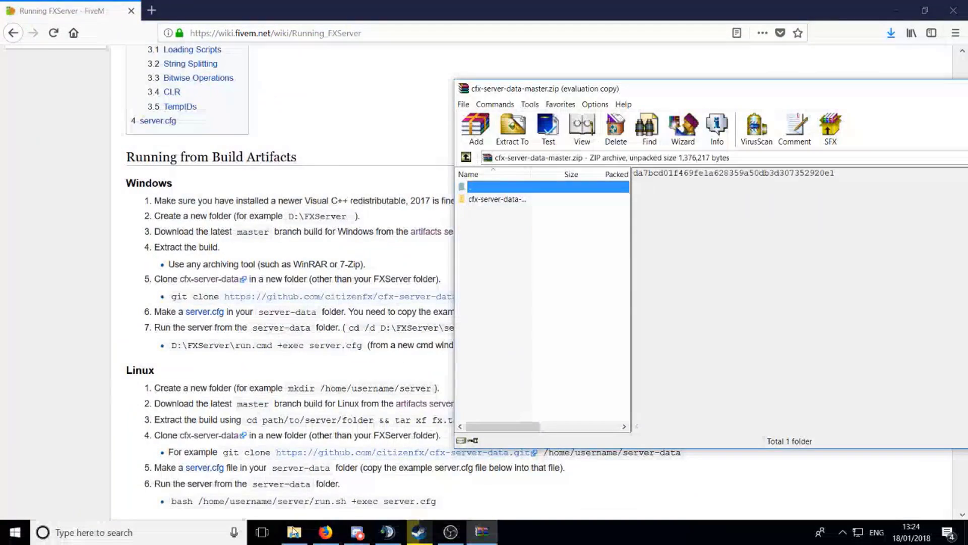
- Extract the cfx-server-data-master folder from the archive into ServerFX
{"action": "left_click", "coordinate": [297, 527]}
{"action": "left_click", "coordinate": [482, 532]}
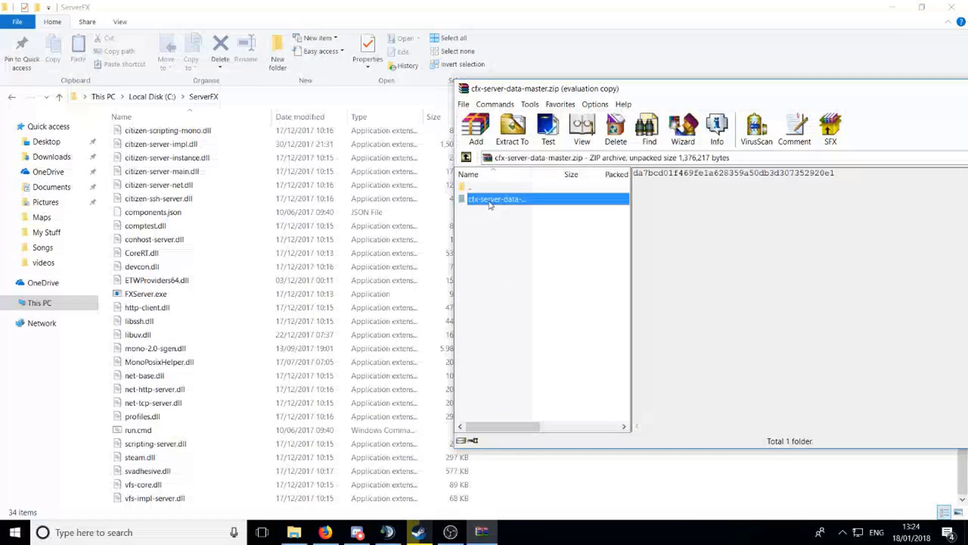
{"action": "double_click", "coordinate": [488, 188]}
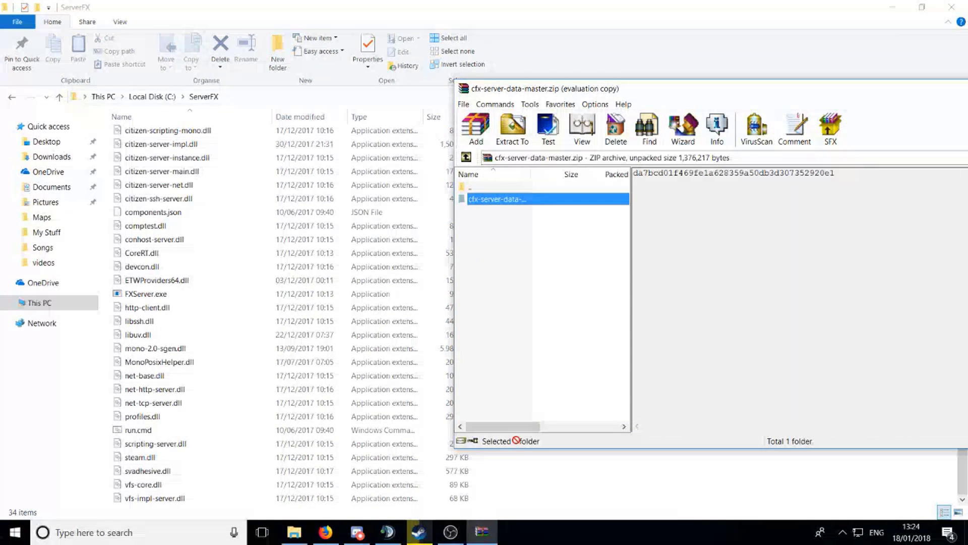
{"action": "left_click_drag", "start_coordinate": [516, 440], "coordinate": [524, 485]}
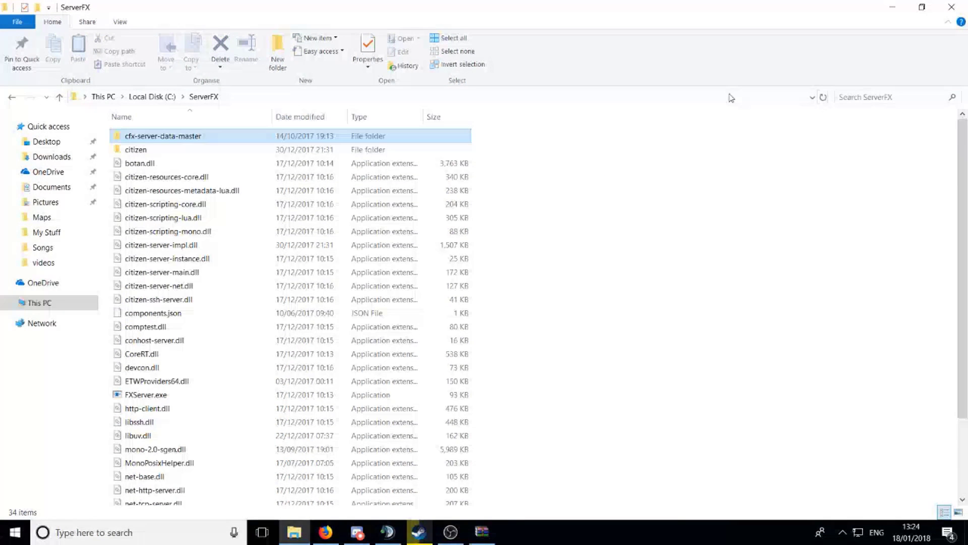
- Rename the extracted cfx-server-data-master folder to server-data
{"action": "right_click", "coordinate": [360, 139]}
{"action": "left_click", "coordinate": [429, 400]}
{"action": "type", "text": "se"}
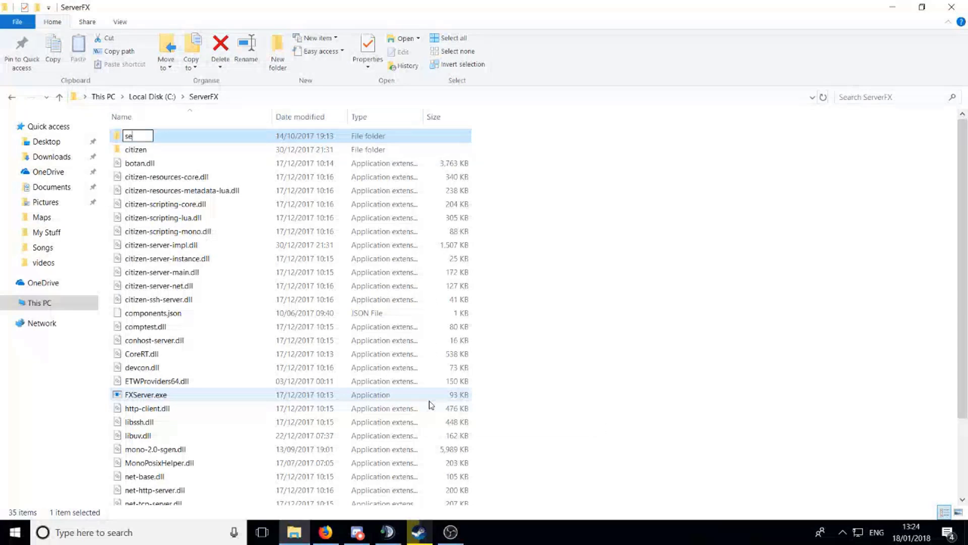
{"action": "type", "text": "rver-data"}
{"action": "key", "text": "Return"}
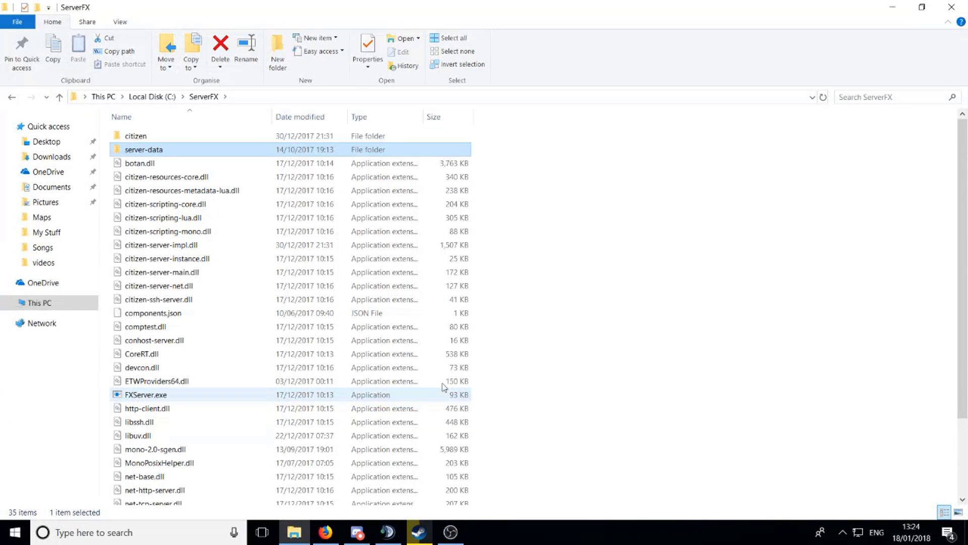
{"action": "left_click", "coordinate": [325, 532]}
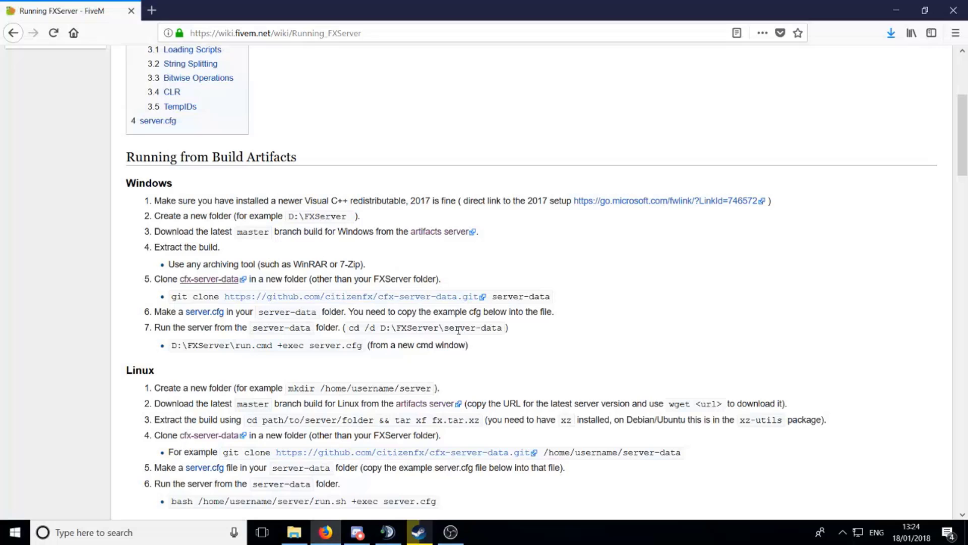
{"action": "left_click", "coordinate": [294, 532]}
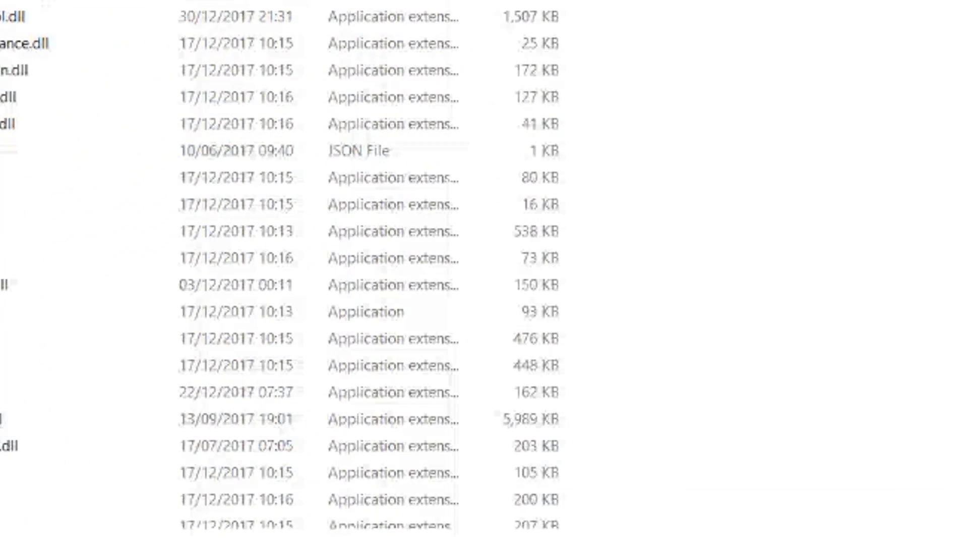
- Create an empty server.cfg file in server-data, accepting the extension change, then return to ServerFX
{"action": "right_click", "coordinate": [565, 252]}
{"action": "mouse_move", "coordinate": [421, 514]}
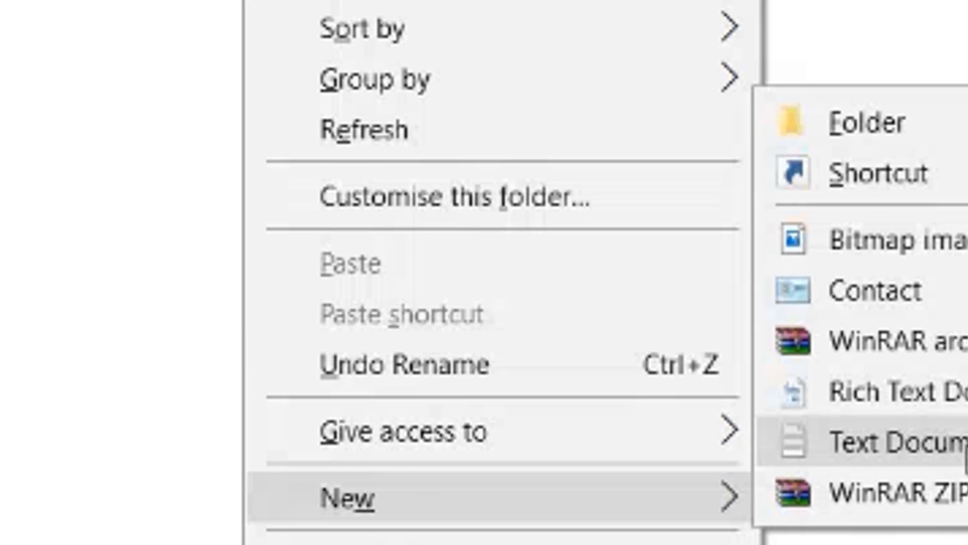
{"action": "left_click", "coordinate": [882, 441]}
{"action": "type", "text": "server"}
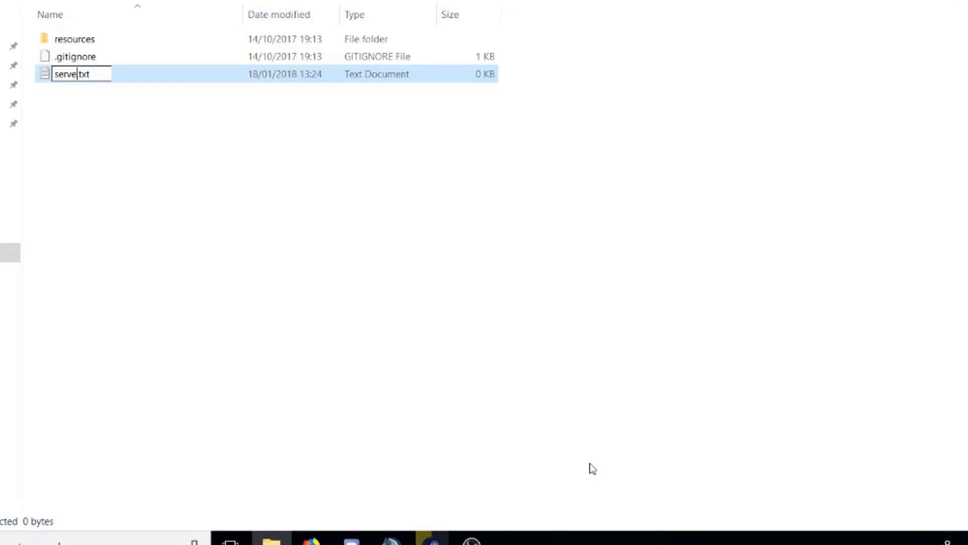
{"action": "key", "text": "Right"}
{"action": "key", "text": "Right"}
{"action": "key", "text": "Right"}
{"action": "key", "text": "Right"}
{"action": "key", "text": "BackSpace"}
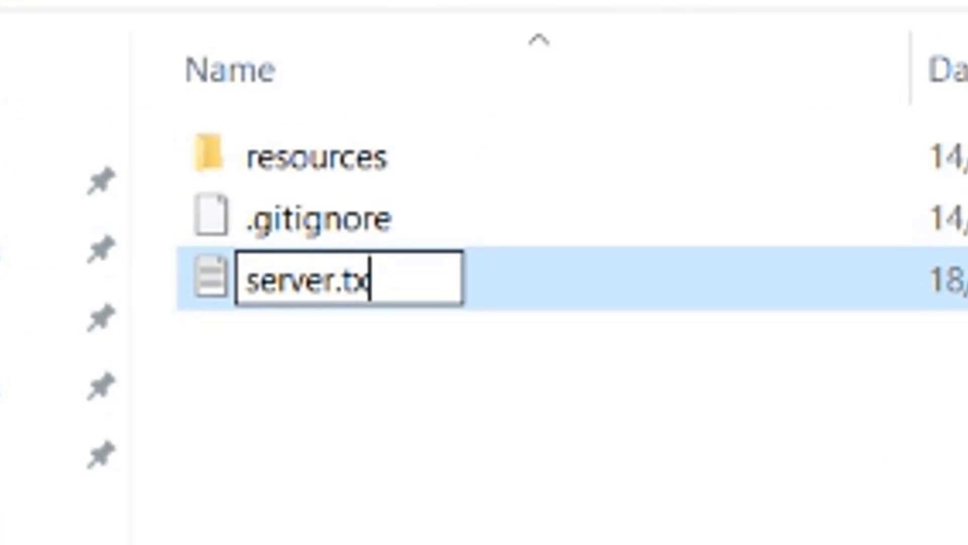
{"action": "key", "text": "BackSpace"}
{"action": "key", "text": "BackSpace"}
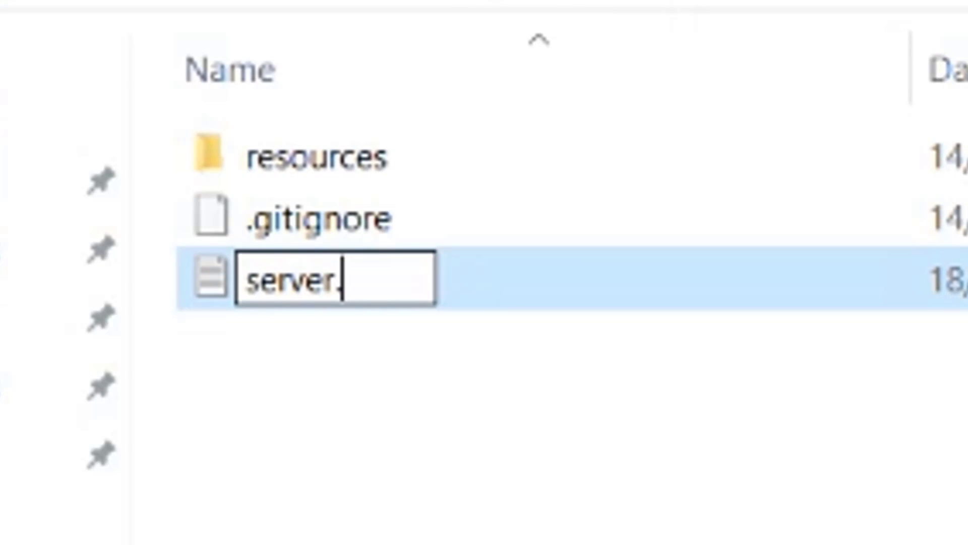
{"action": "type", "text": "cf"}
{"action": "key", "text": "Return"}
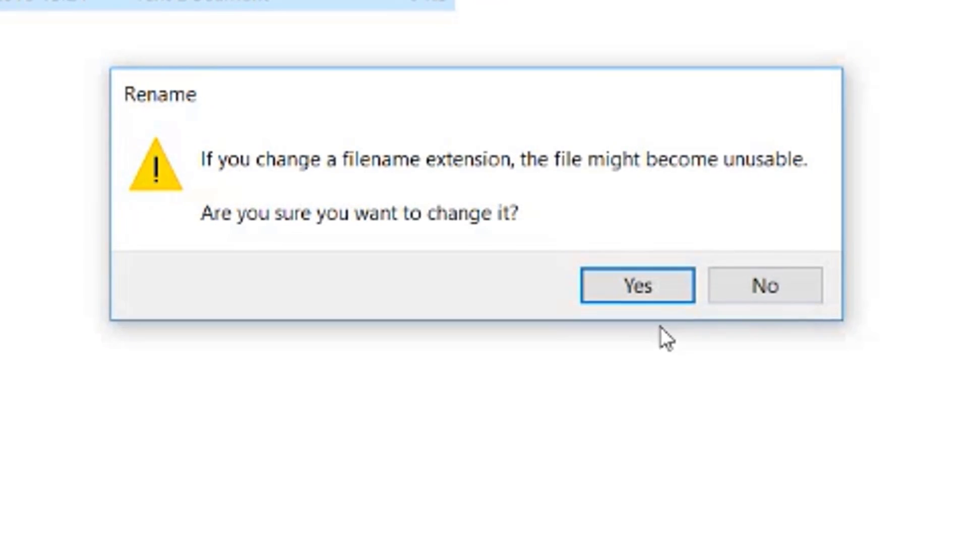
{"action": "left_click", "coordinate": [664, 293]}
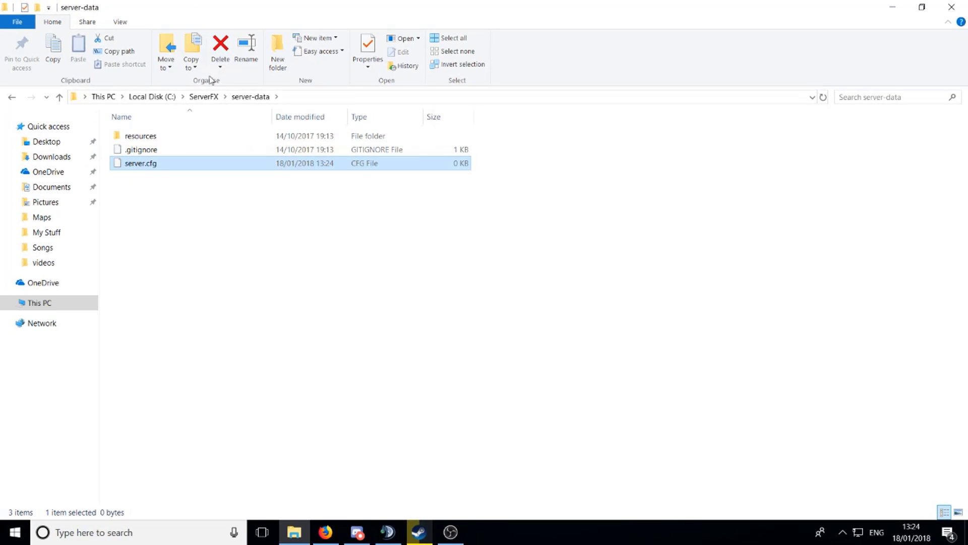
{"action": "left_click", "coordinate": [203, 96]}
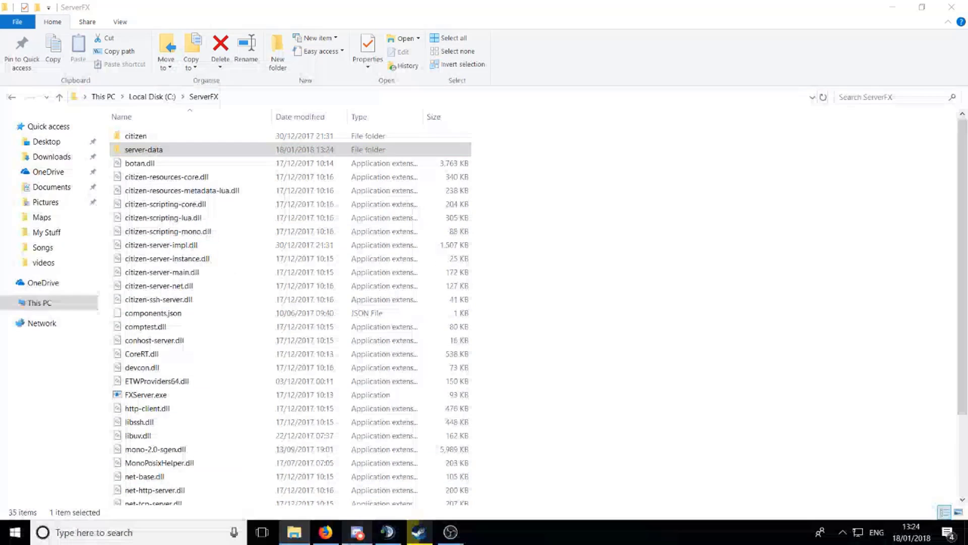
- Open the wiki's server.cfg example in a new tab and select its configuration text
{"action": "left_click", "coordinate": [326, 532]}
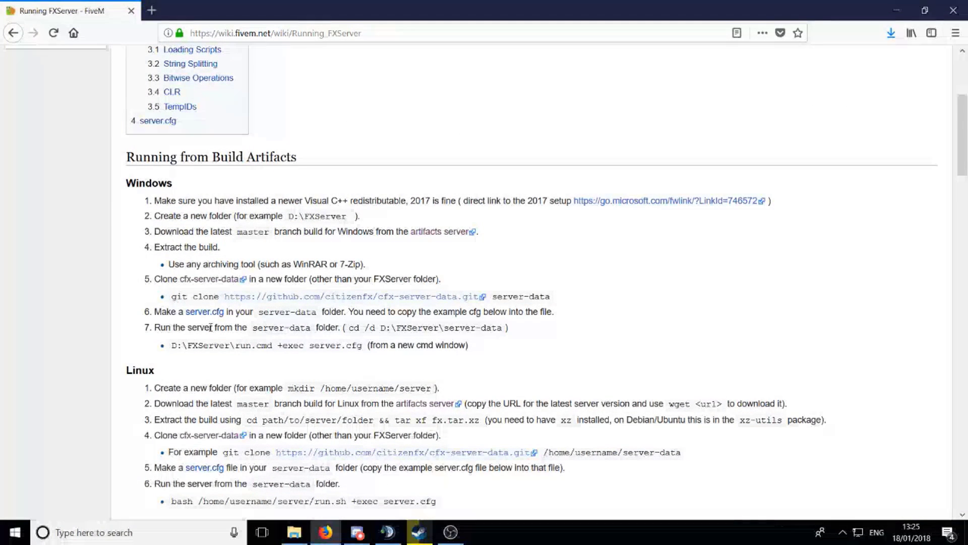
{"action": "middle_click", "coordinate": [204, 311]}
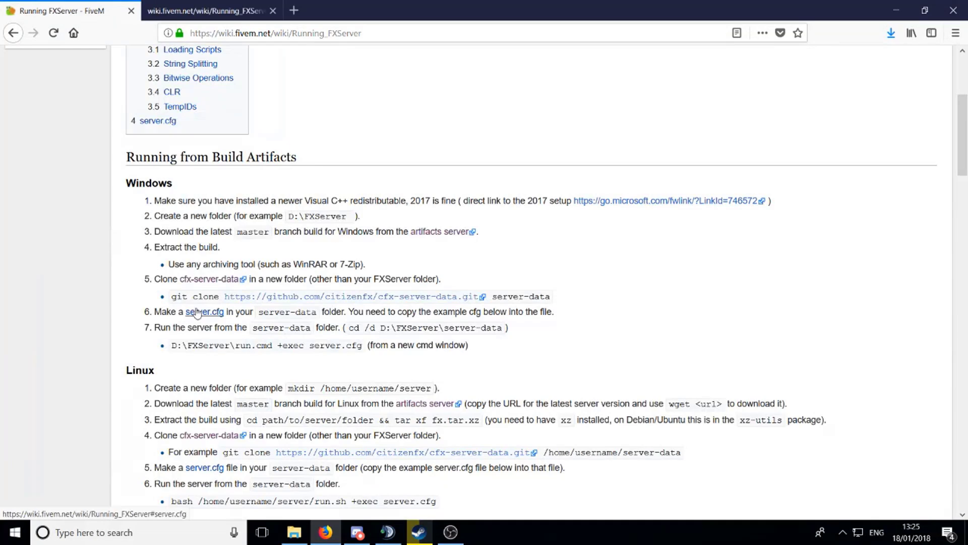
{"action": "left_click", "coordinate": [224, 13]}
{"action": "scroll", "coordinate": [223, 195], "scroll_direction": "up", "scroll_amount": 3}
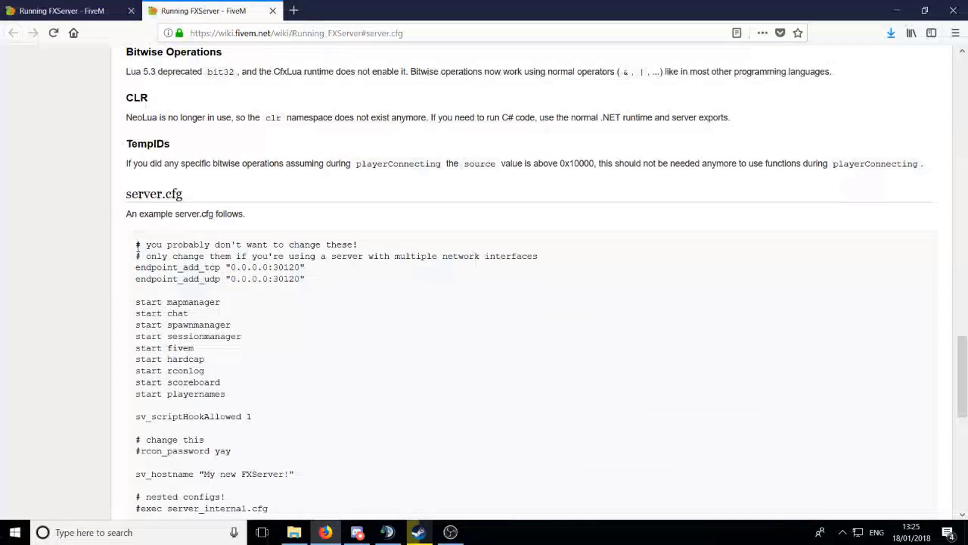
{"action": "left_click_drag", "start_coordinate": [135, 241], "coordinate": [293, 317]}
{"action": "left_click", "coordinate": [76, 11]}
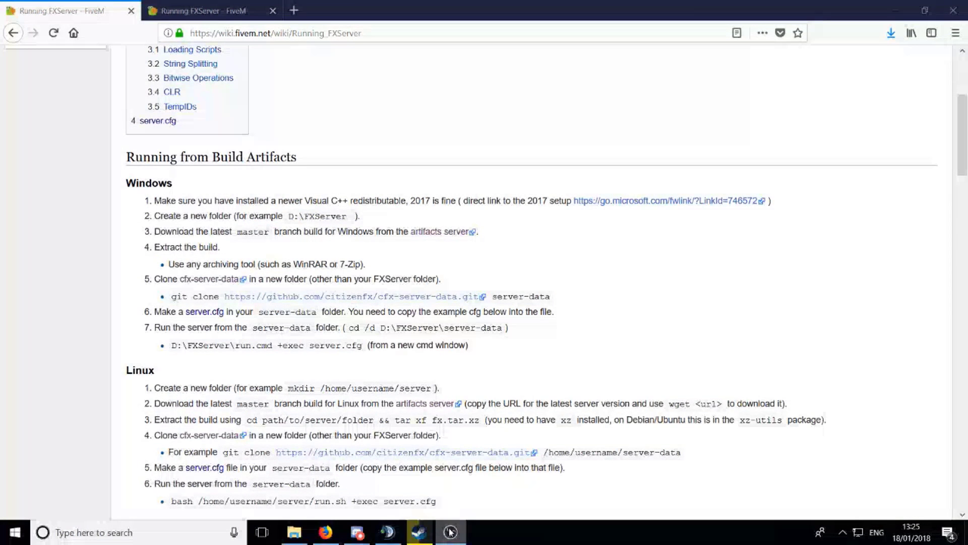
{"action": "left_click", "coordinate": [296, 532]}
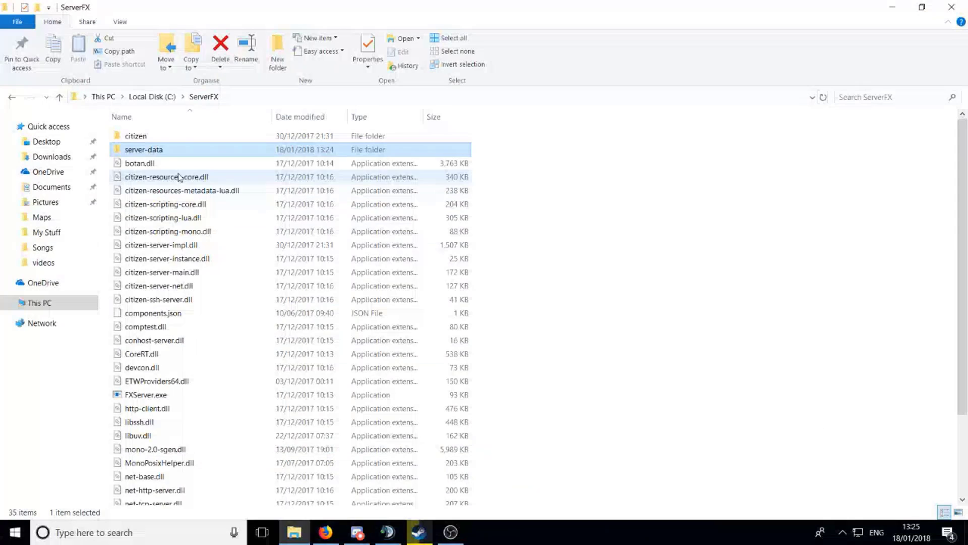
- Open server-data's server.cfg in Notepad++ after the no-associated-program error
{"action": "double_click", "coordinate": [158, 150]}
{"action": "right_click", "coordinate": [164, 170]}
{"action": "right_click", "coordinate": [148, 168]}
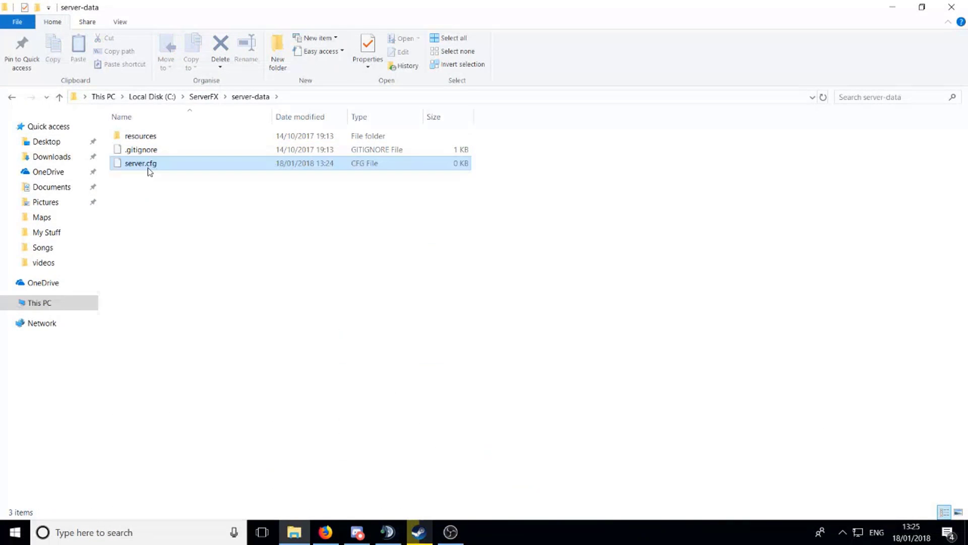
{"action": "right_click", "coordinate": [147, 167]}
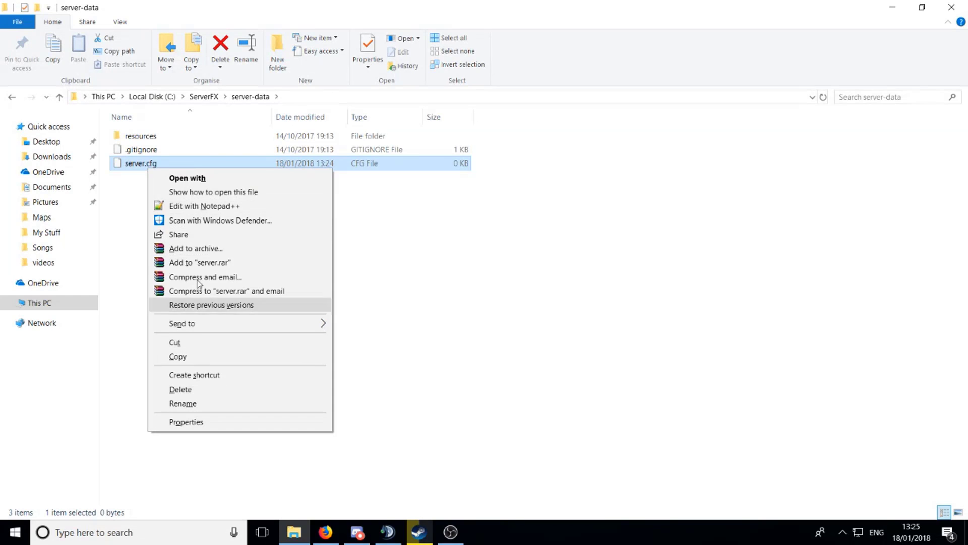
{"action": "left_click", "coordinate": [196, 178]}
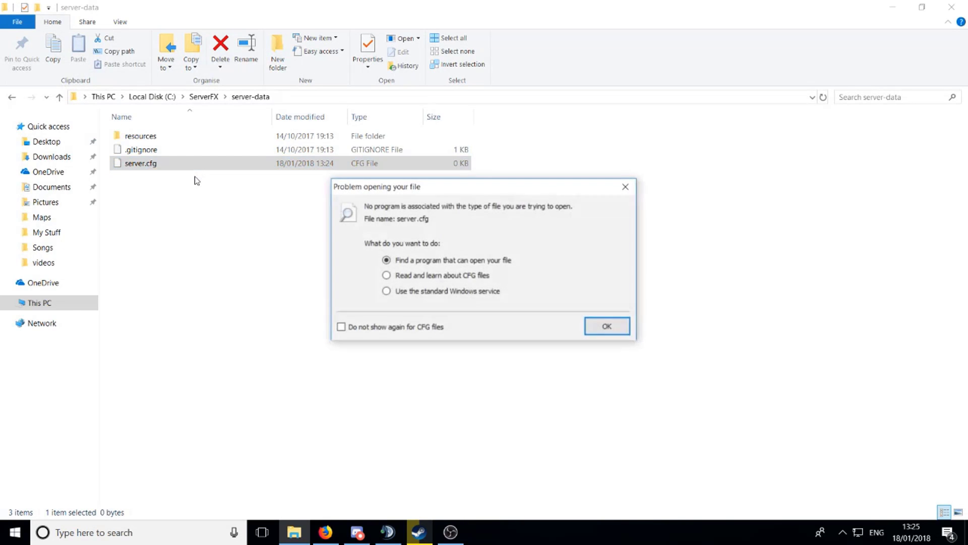
{"action": "left_click", "coordinate": [626, 186]}
{"action": "right_click", "coordinate": [297, 163]}
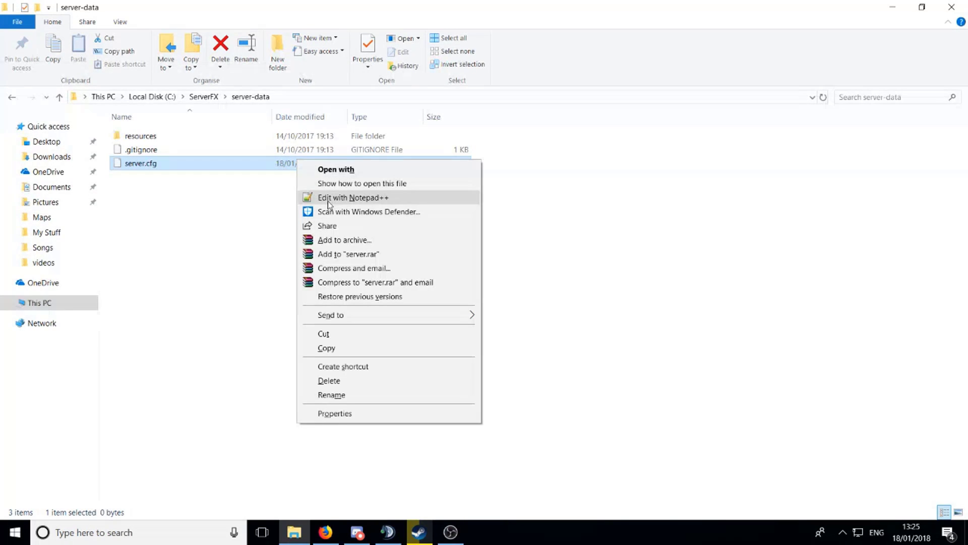
{"action": "left_click", "coordinate": [329, 198]}
{"action": "left_click", "coordinate": [451, 532]}
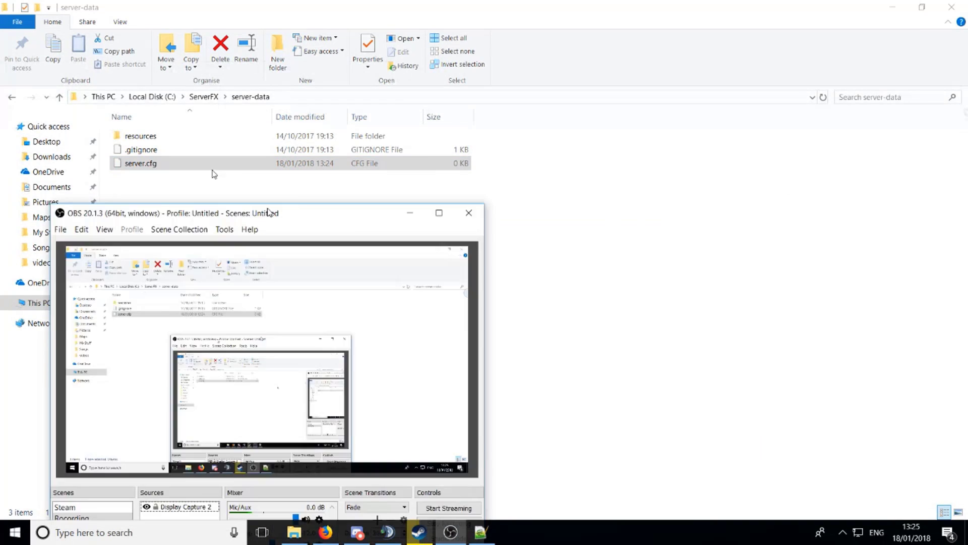
{"action": "left_click_drag", "start_coordinate": [439, 212], "coordinate": [438, 5]}
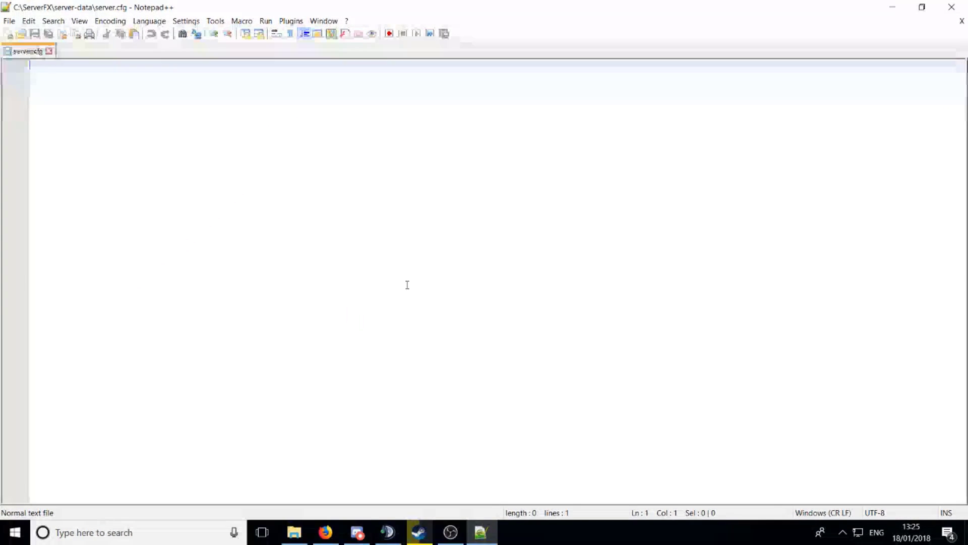
- Replace the contents of server.cfg with the 51-line example server configuration
{"action": "key", "text": "ctrl+v"}
{"action": "scroll", "coordinate": [212, 177], "scroll_direction": "up", "scroll_amount": 3}
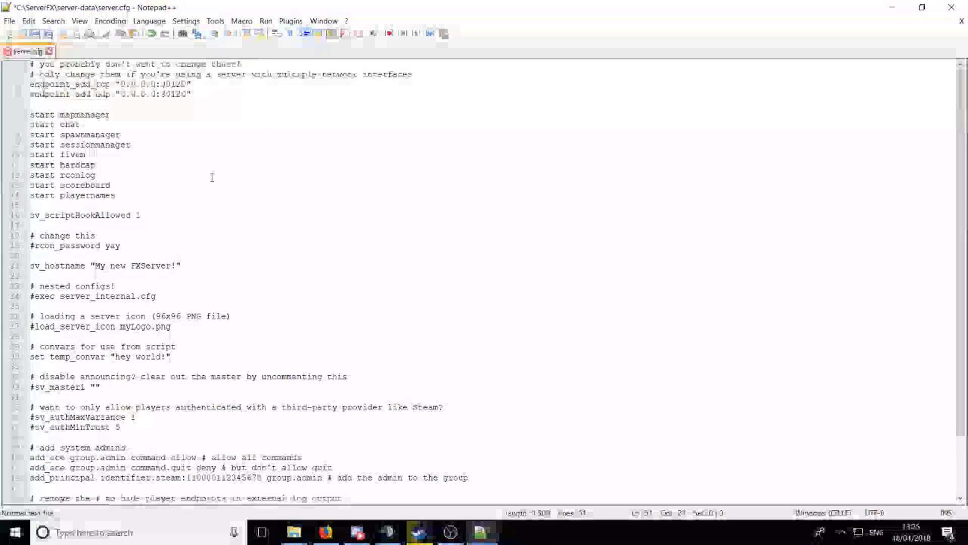
{"action": "key", "text": "ctrl+a"}
{"action": "key", "text": "ctrl+c"}
{"action": "key", "text": "Delete"}
{"action": "key", "text": "ctrl+v"}
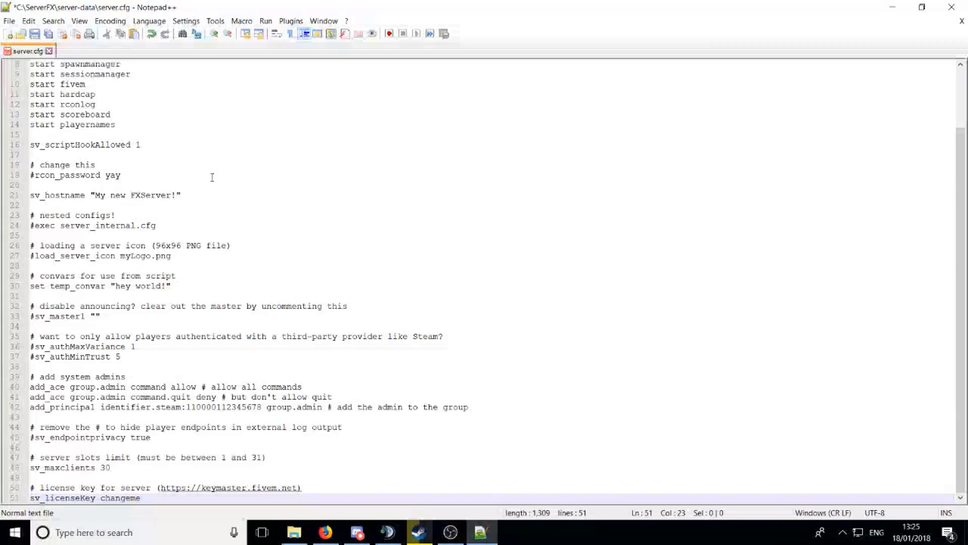
{"action": "key", "text": "ctrl+a"}
{"action": "key", "text": "Delete"}
{"action": "right_click", "coordinate": [213, 178]}
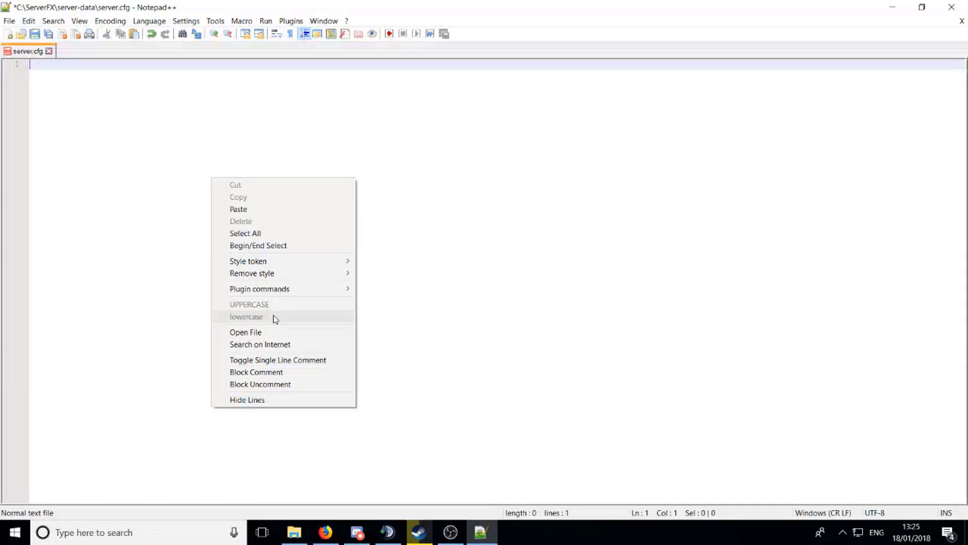
{"action": "left_click", "coordinate": [245, 209]}
- Review the opening endpoint comment lines at the top of the config
{"action": "left_click", "coordinate": [138, 118]}
{"action": "scroll", "coordinate": [139, 119], "scroll_direction": "up", "scroll_amount": 3}
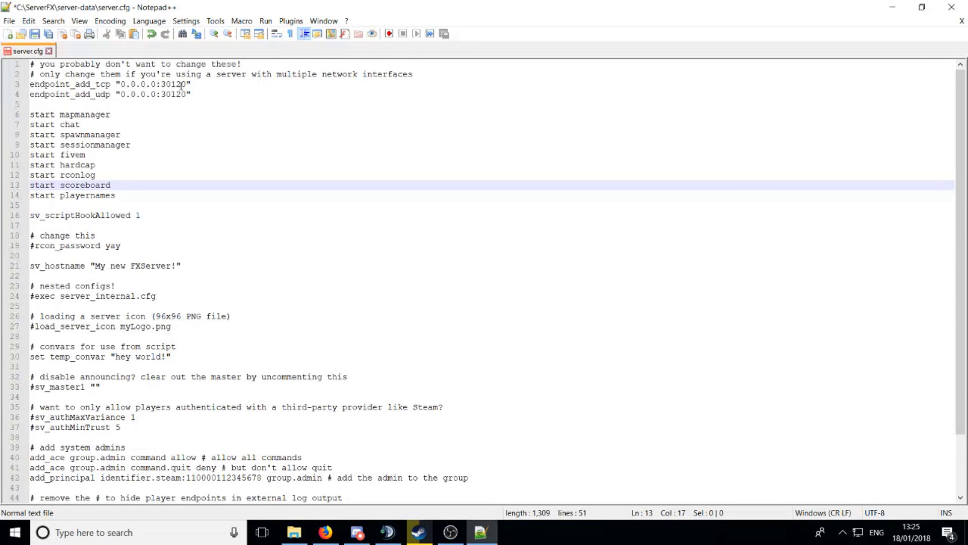
{"action": "left_click_drag", "start_coordinate": [181, 85], "coordinate": [68, 75]}
{"action": "left_click_drag", "start_coordinate": [412, 74], "coordinate": [19, 60]}
{"action": "left_click", "coordinate": [194, 104]}
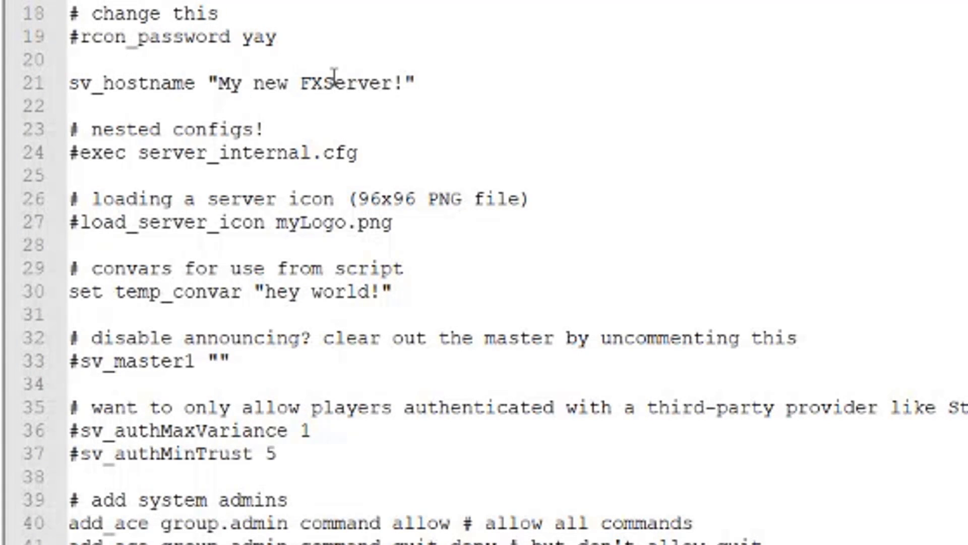
- Change the sv_hostname on line 21 from 'My new FXServer!' to 'CrazyCorrs Test Server.'
{"action": "left_click_drag", "start_coordinate": [401, 82], "coordinate": [222, 81]}
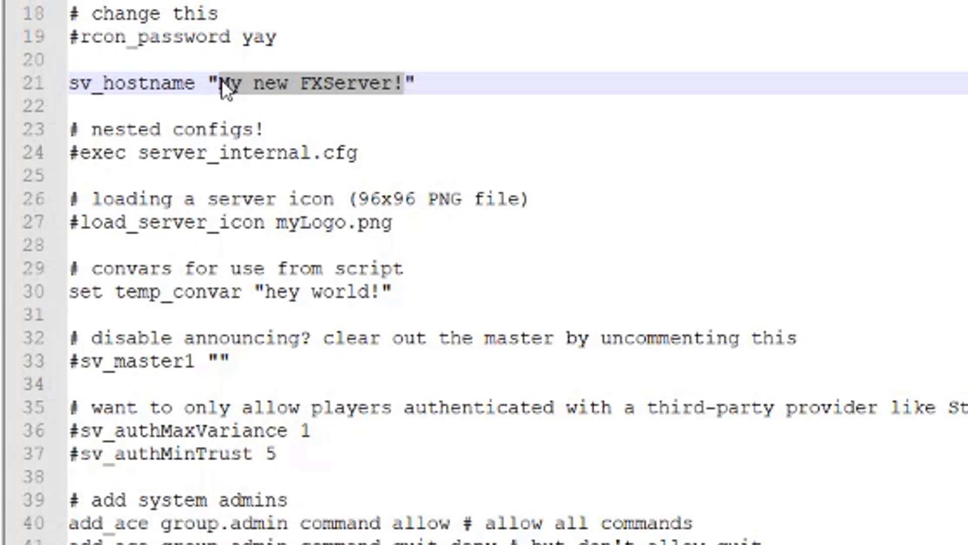
{"action": "type", "text": "CrazyCorrs T"}
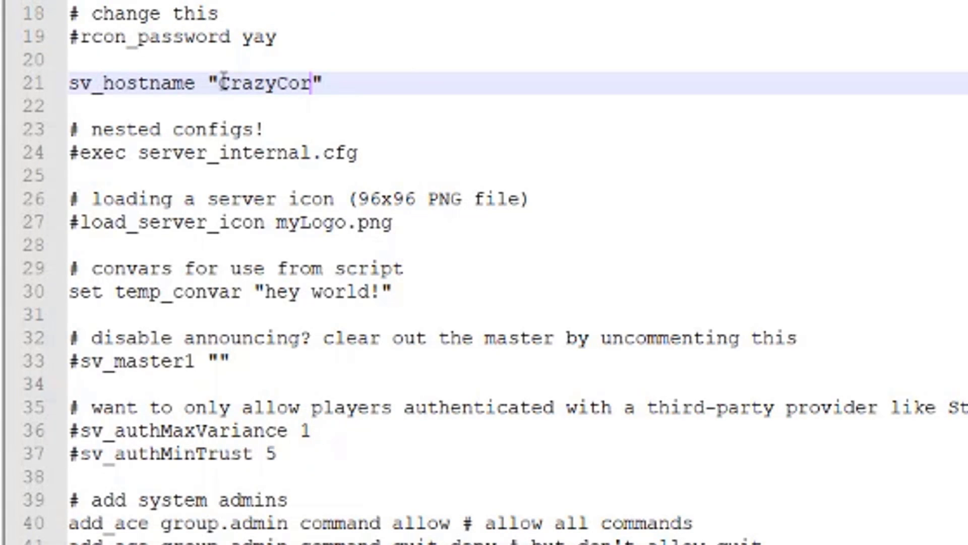
{"action": "type", "text": "est Serv"}
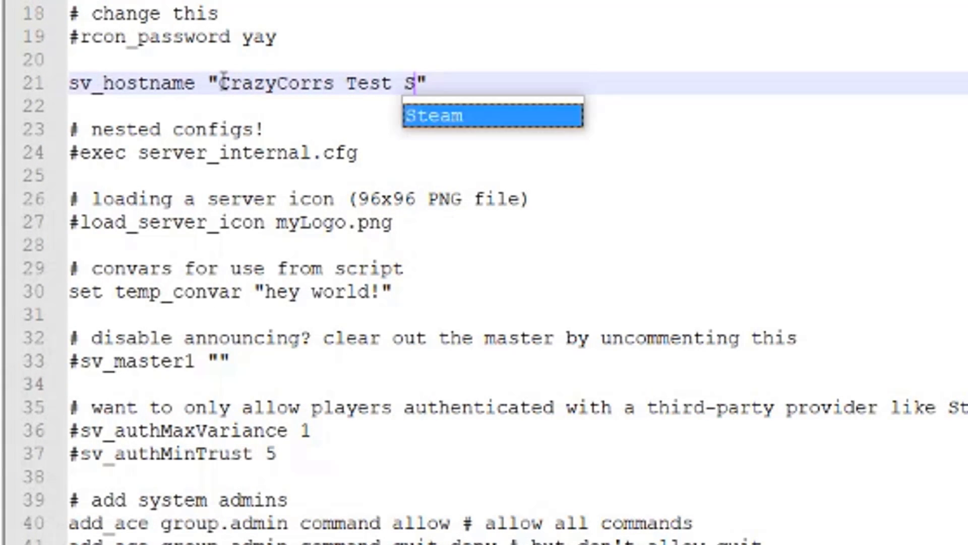
{"action": "type", "text": "er."}
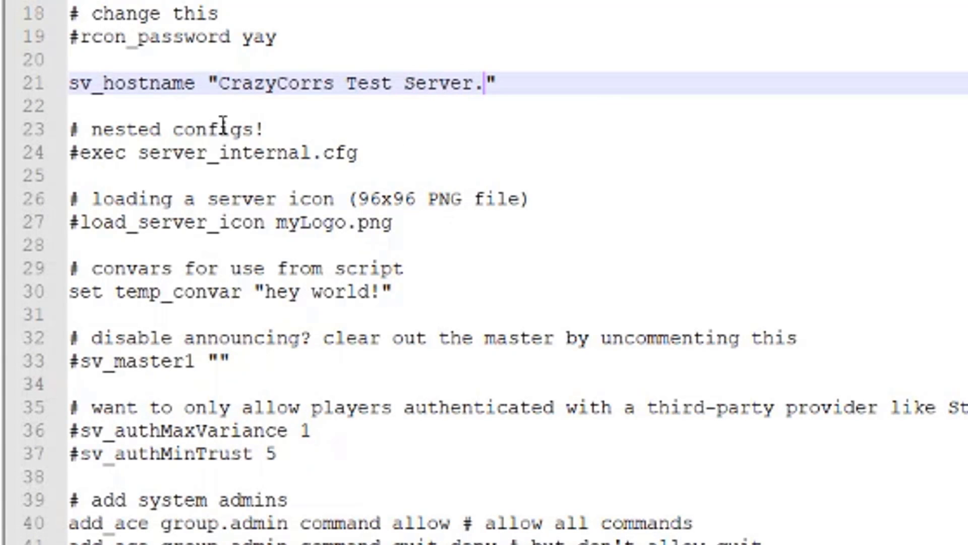
{"action": "left_click", "coordinate": [210, 129]}
{"action": "mouse_move", "coordinate": [79, 153]}
{"action": "left_mouse_down"}
{"action": "mouse_move", "coordinate": [324, 146]}
{"action": "mouse_move", "coordinate": [368, 161]}
{"action": "mouse_move", "coordinate": [191, 154]}
{"action": "mouse_move", "coordinate": [81, 163]}
{"action": "left_mouse_up"}
{"action": "left_click", "coordinate": [128, 152]}
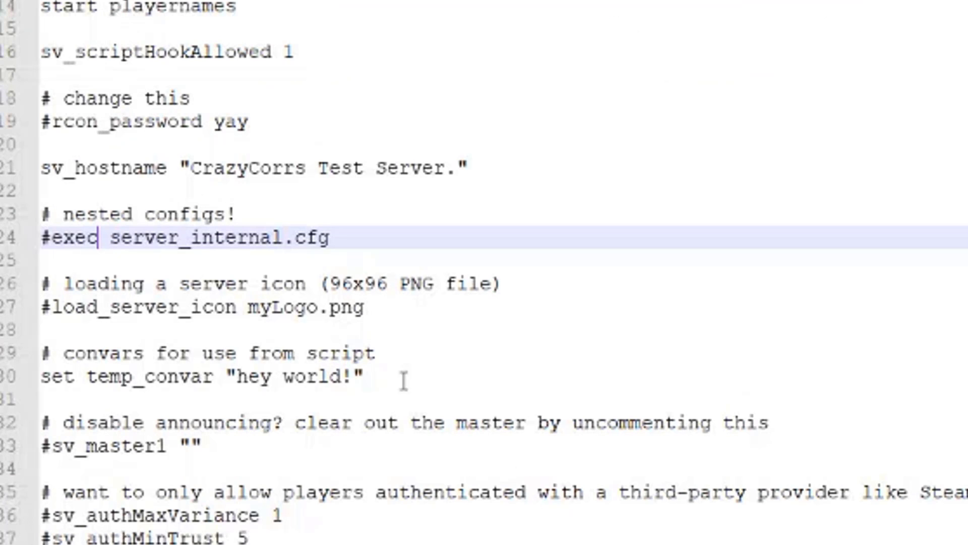
- Change myLogo.png to Logo.png on line 27, keeping the line commented out
{"action": "left_click", "coordinate": [54, 307]}
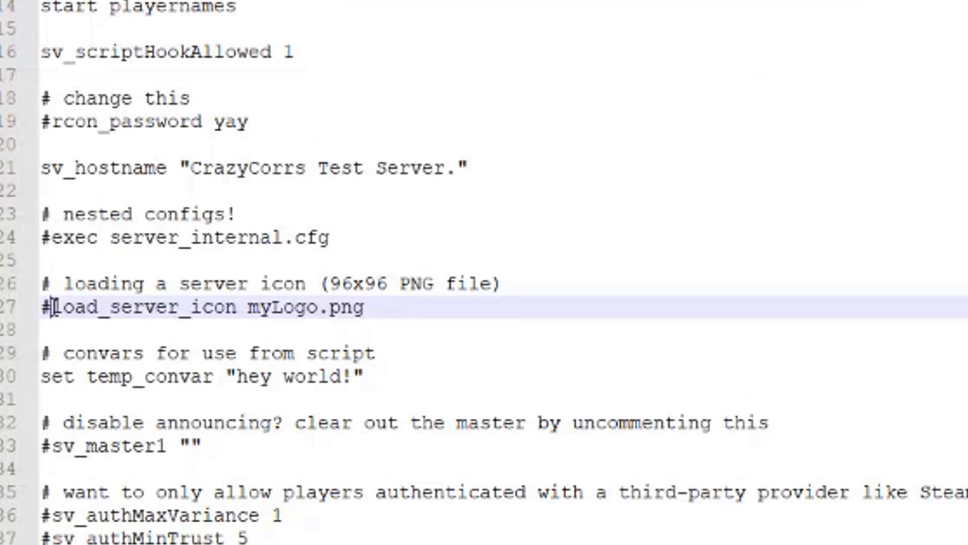
{"action": "key", "text": "BackSpace"}
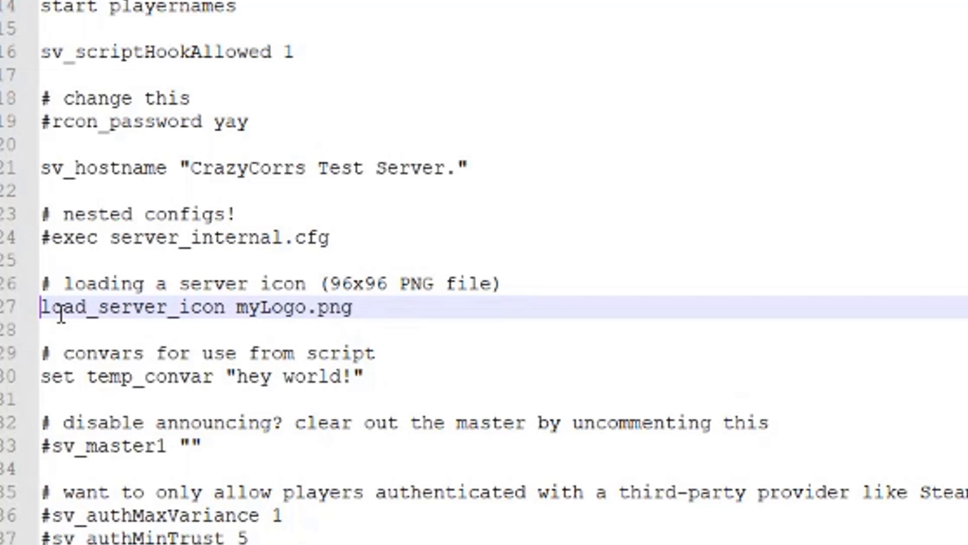
{"action": "double_click", "coordinate": [280, 307]}
{"action": "type", "text": "Logo"}
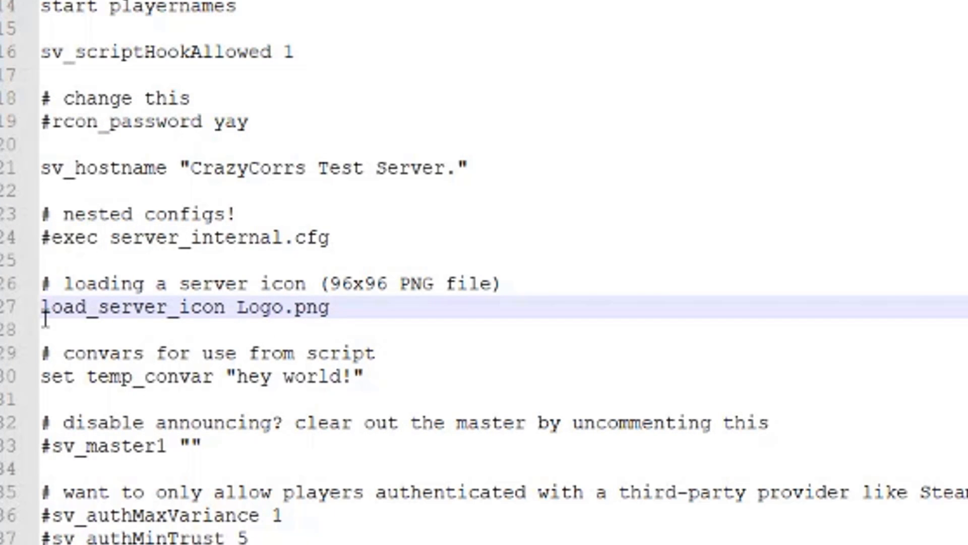
{"action": "type", "text": "#"}
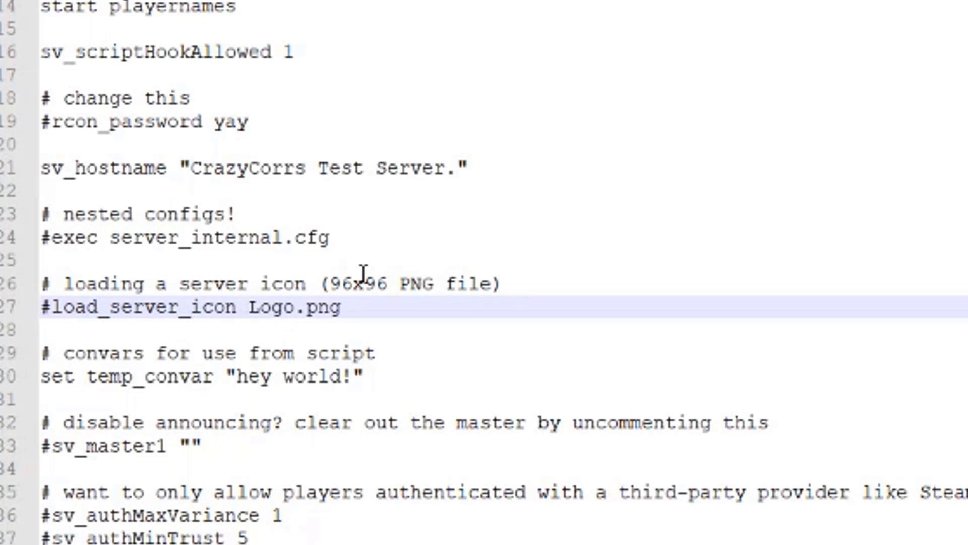
- Review the icon size, convars and announcing comments, then select the # before sv_master1
{"action": "left_click_drag", "start_coordinate": [398, 283], "coordinate": [337, 275]}
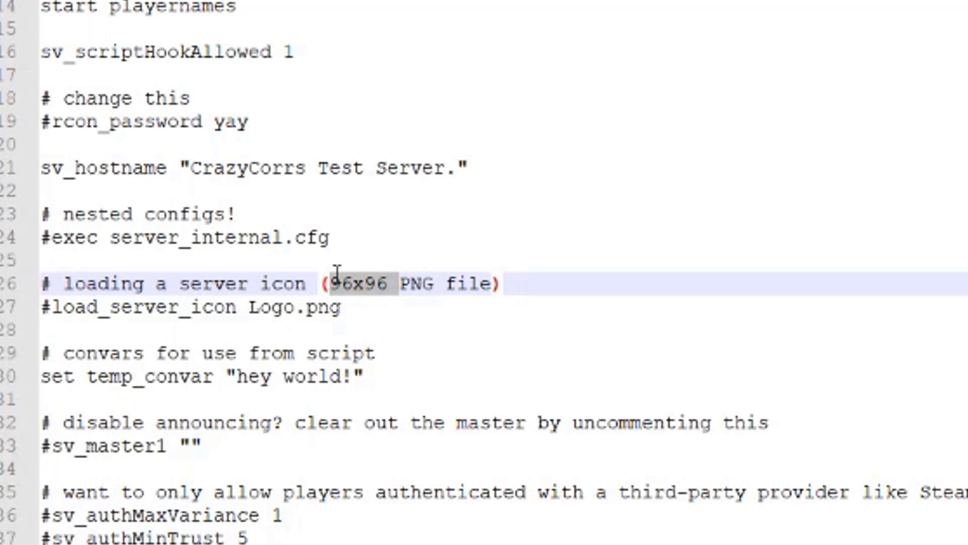
{"action": "left_click", "coordinate": [379, 283]}
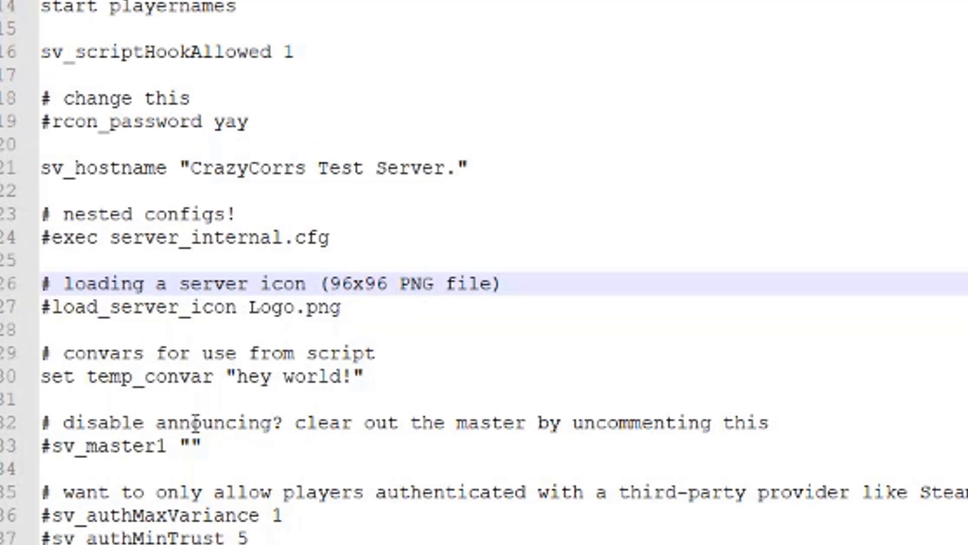
{"action": "left_click_drag", "start_coordinate": [244, 353], "coordinate": [444, 365]}
{"action": "left_click", "coordinate": [393, 376]}
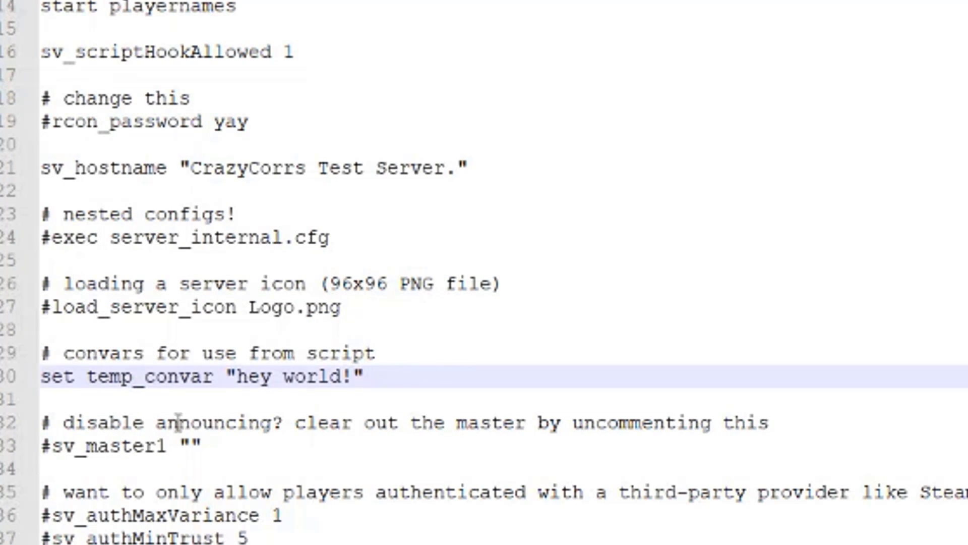
{"action": "left_click_drag", "start_coordinate": [178, 421], "coordinate": [352, 423]}
{"action": "left_click", "coordinate": [53, 428]}
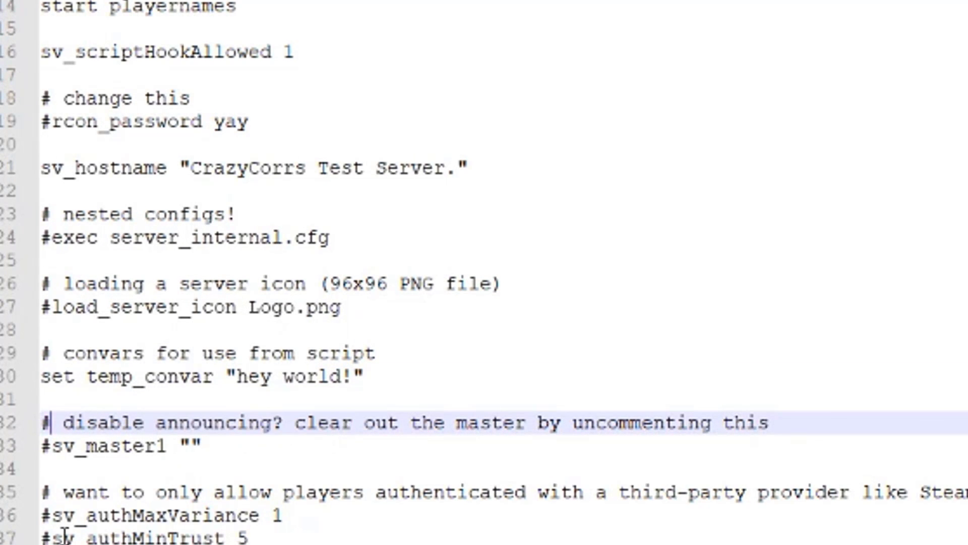
{"action": "left_click", "coordinate": [51, 436]}
{"action": "key", "text": "shift+Left"}
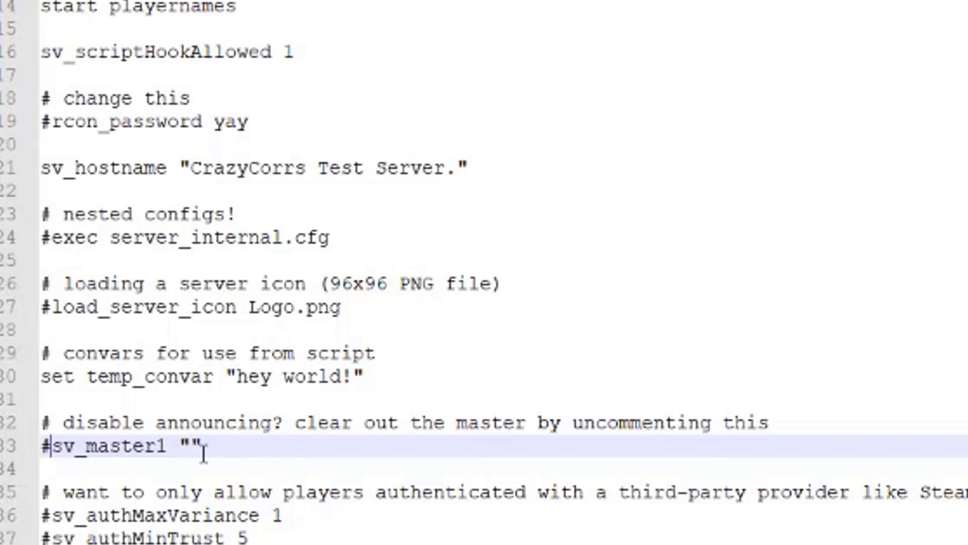
{"action": "left_click_drag", "start_coordinate": [43, 492], "coordinate": [45, 514]}
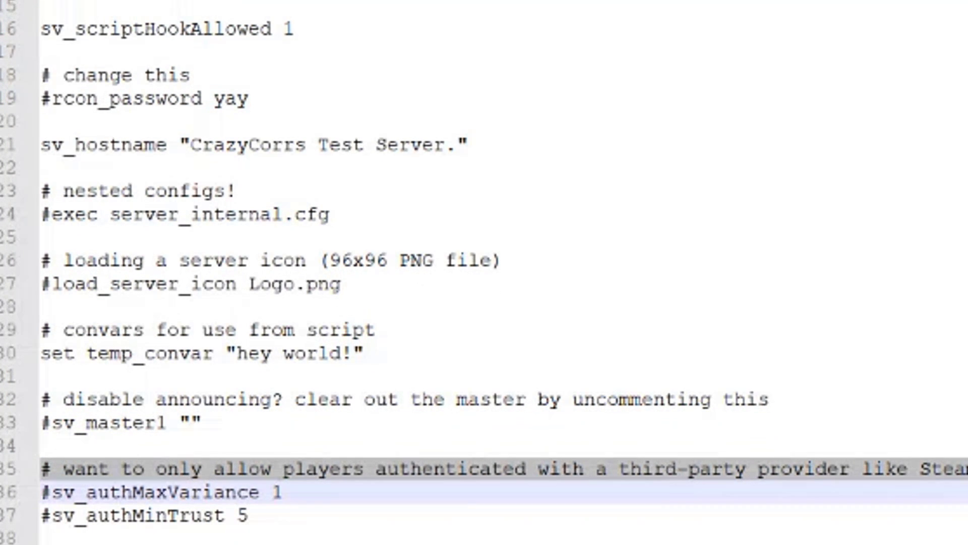
{"action": "left_click", "coordinate": [114, 407]}
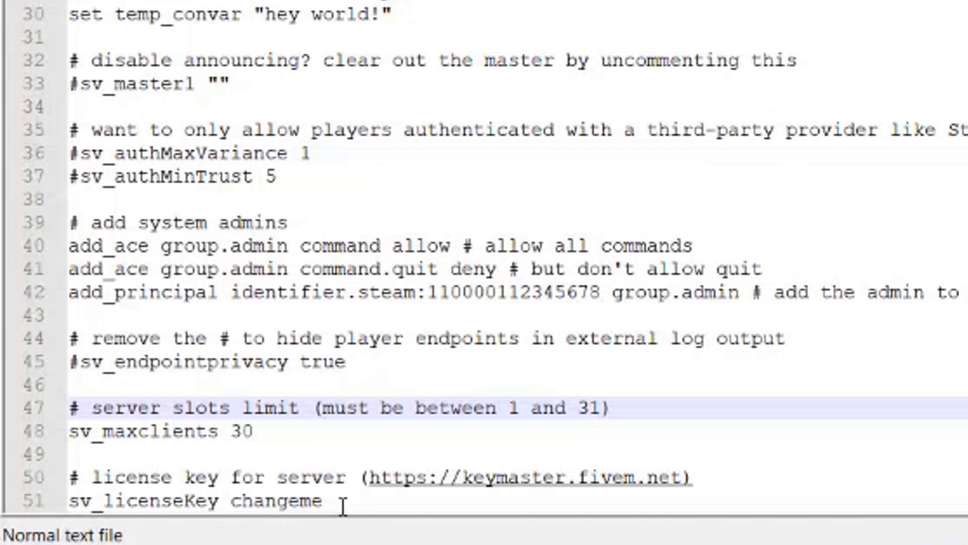
{"action": "left_click", "coordinate": [343, 504]}
{"action": "left_click_drag", "start_coordinate": [344, 502], "coordinate": [36, 476]}
{"action": "left_click", "coordinate": [185, 477]}
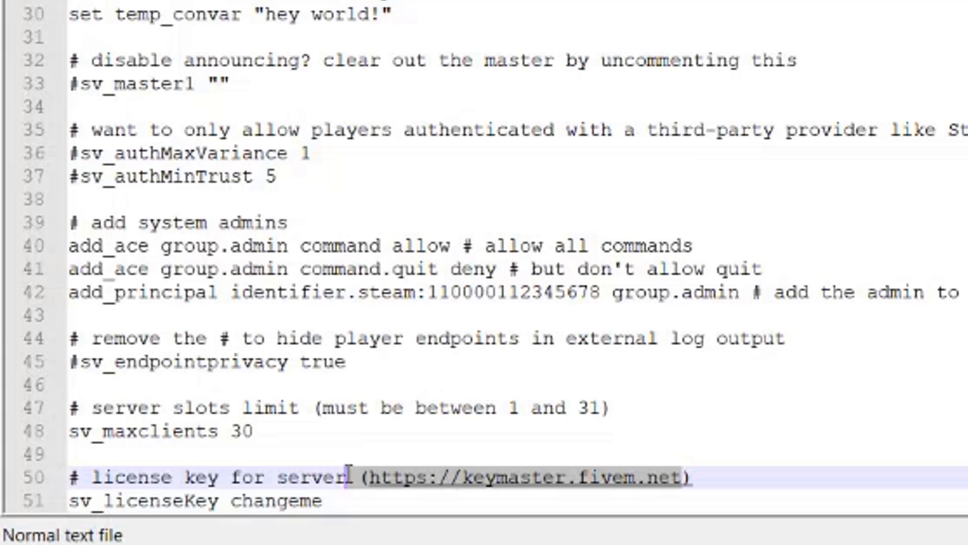
{"action": "left_click_drag", "start_coordinate": [348, 474], "coordinate": [368, 474]}
{"action": "key", "text": "ctrl+c"}
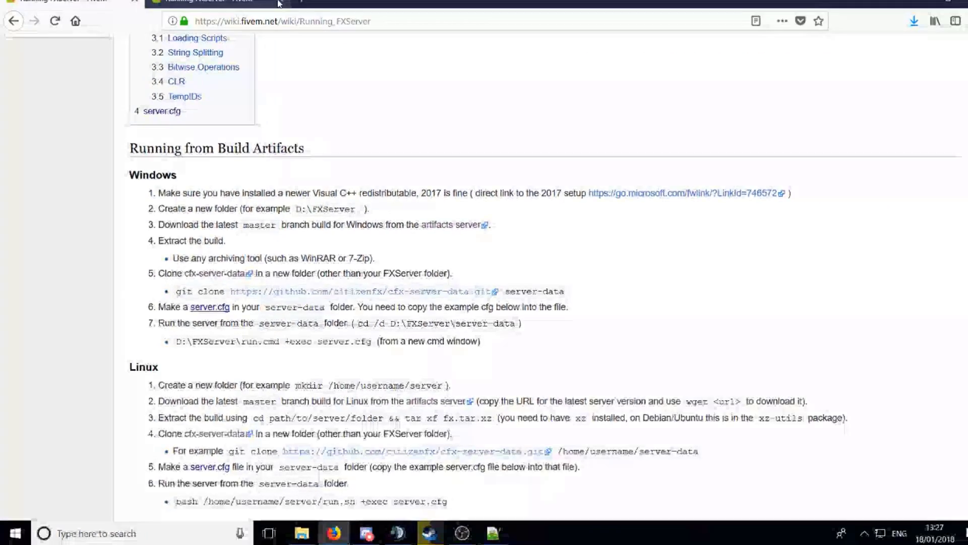
- Load keymaster.fivem.net in a new Firefox tab and sign in to view the 2 server keys
{"action": "key", "text": "ctrl+t"}
{"action": "key", "text": "ctrl+v"}
{"action": "key", "text": "Return"}
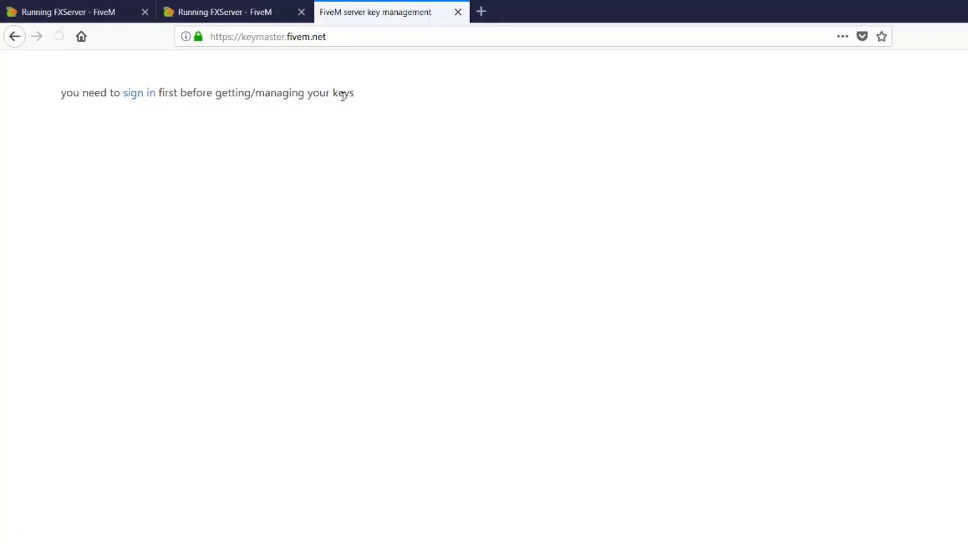
{"action": "left_click", "coordinate": [275, 170]}
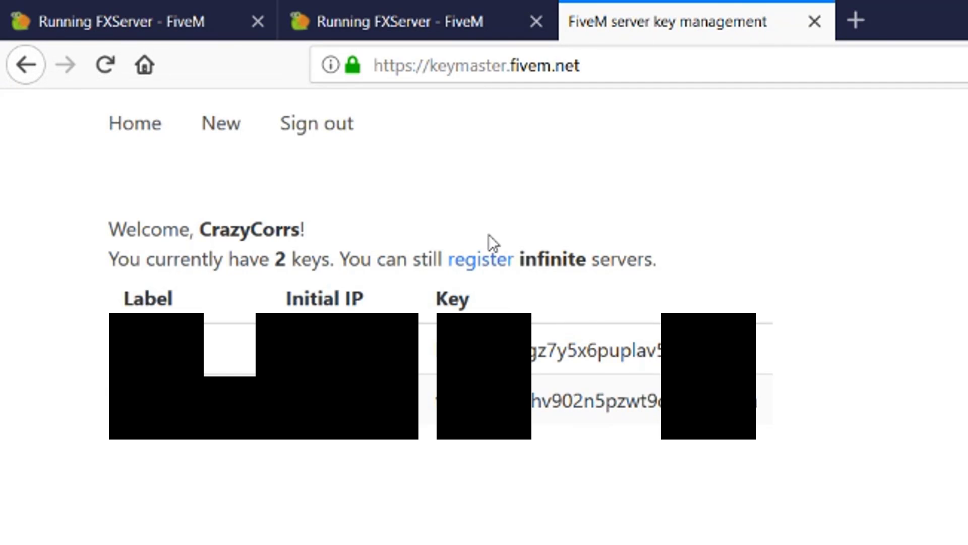
- Start registering a new server key labelled 'CrazyCorrs Test Server'
{"action": "left_click", "coordinate": [460, 263]}
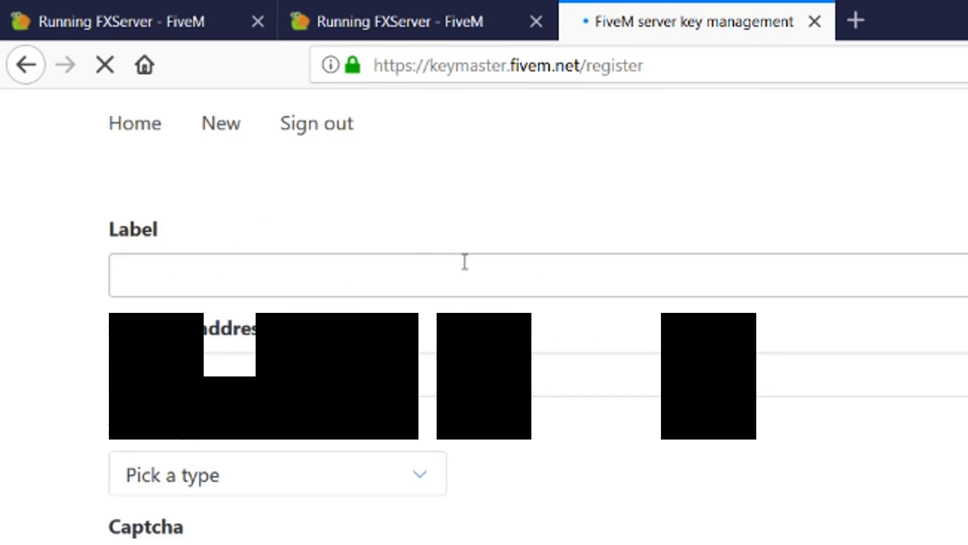
{"action": "left_click", "coordinate": [258, 266]}
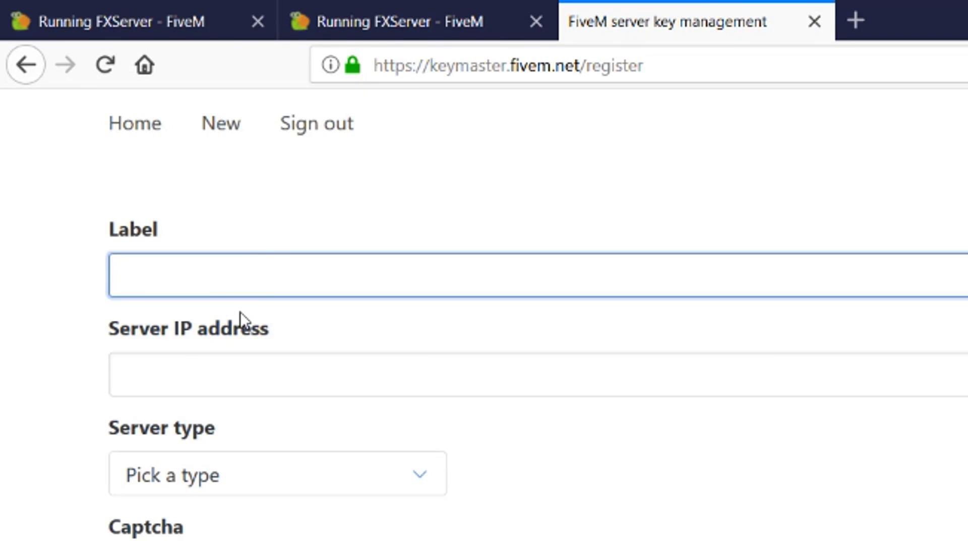
{"action": "type", "text": "CrazyCorrs"}
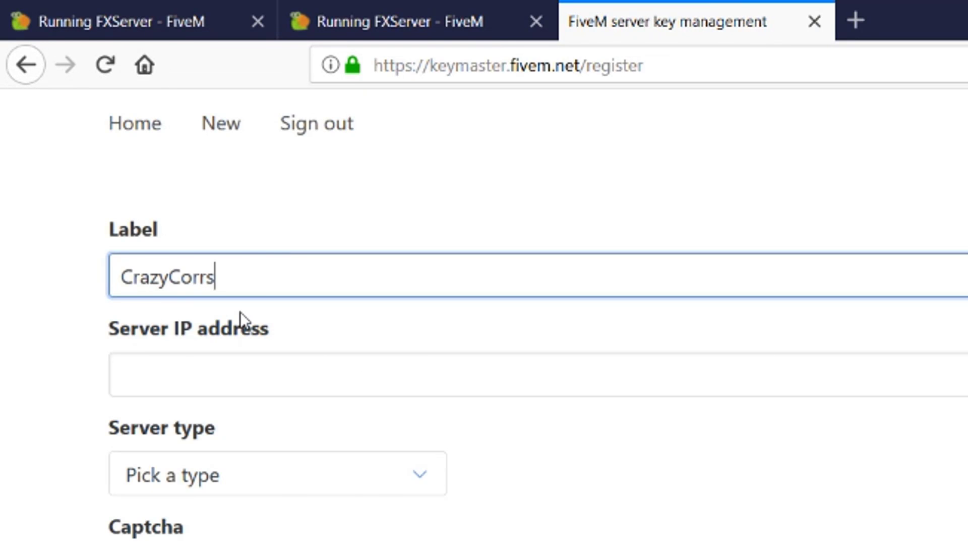
{"action": "type", "text": " Test Server"}
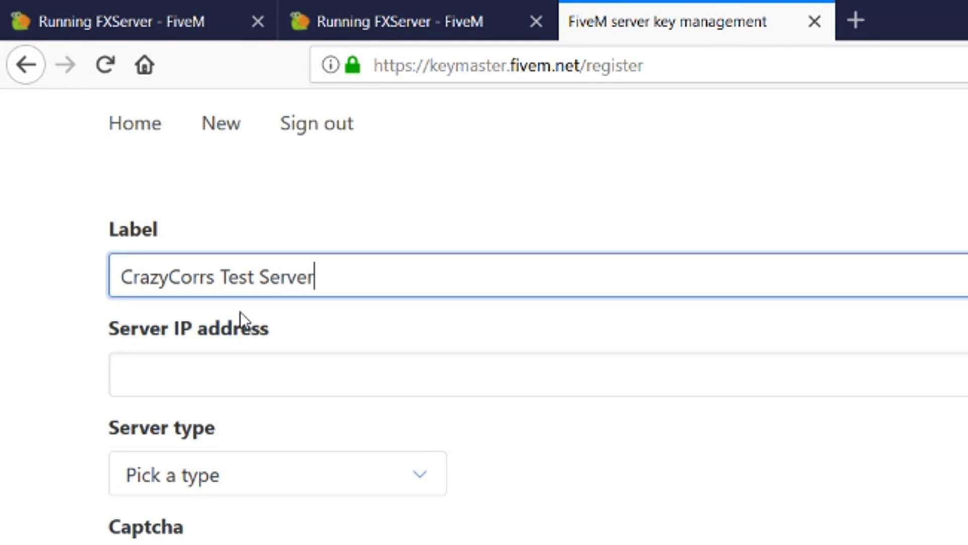
{"action": "left_click", "coordinate": [253, 375]}
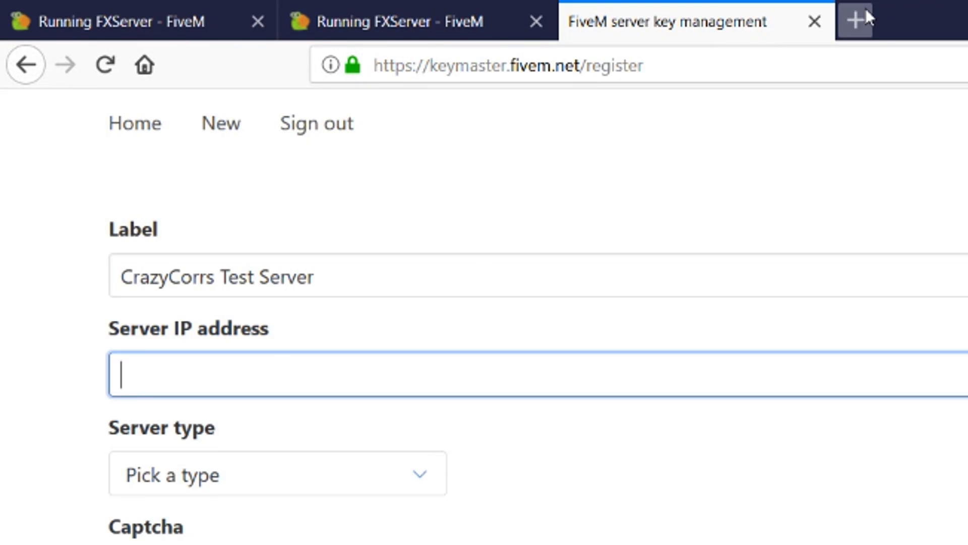
{"action": "left_click", "coordinate": [857, 19]}
- Search Google for 'ip', then 'ipcow', and open the IP Cow site to check the public IP
{"action": "type", "text": "ip"}
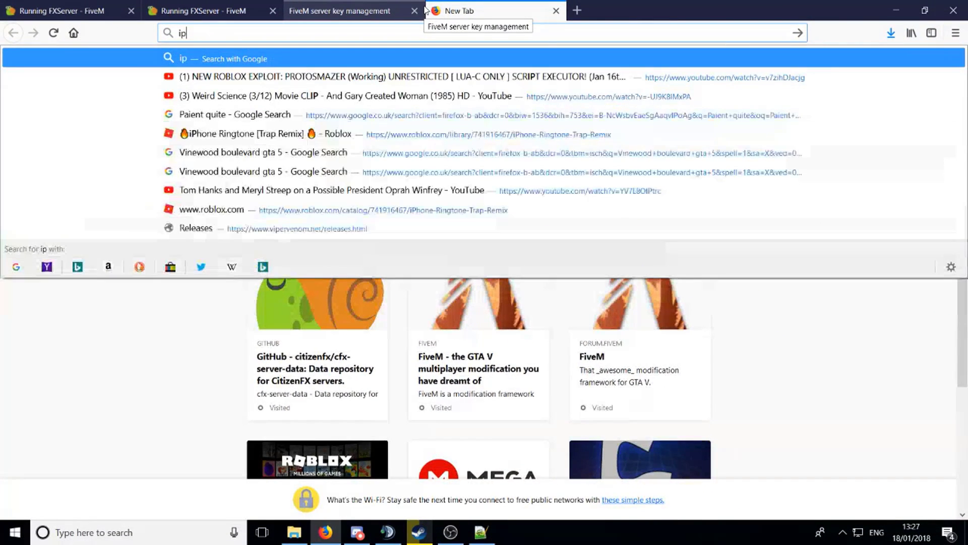
{"action": "key", "text": "Return"}
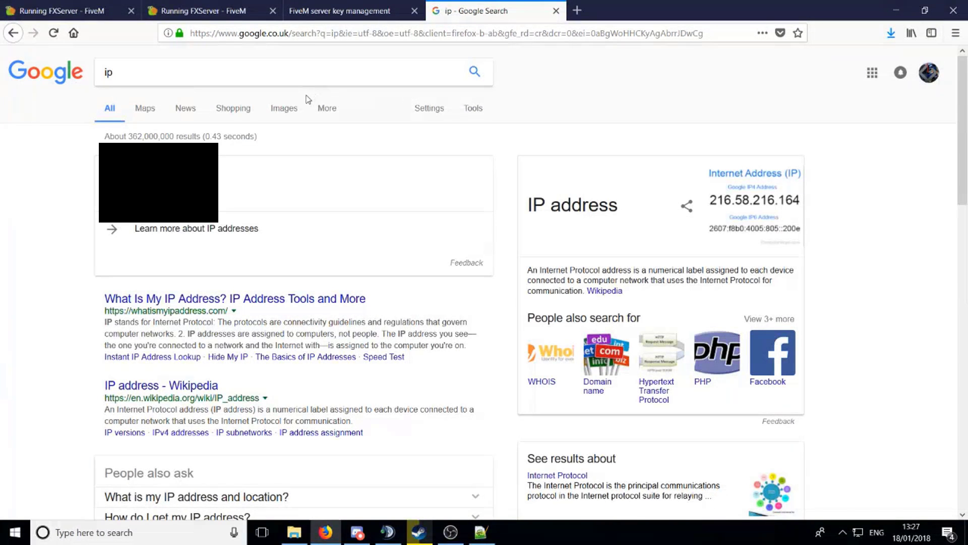
{"action": "left_click", "coordinate": [223, 65]}
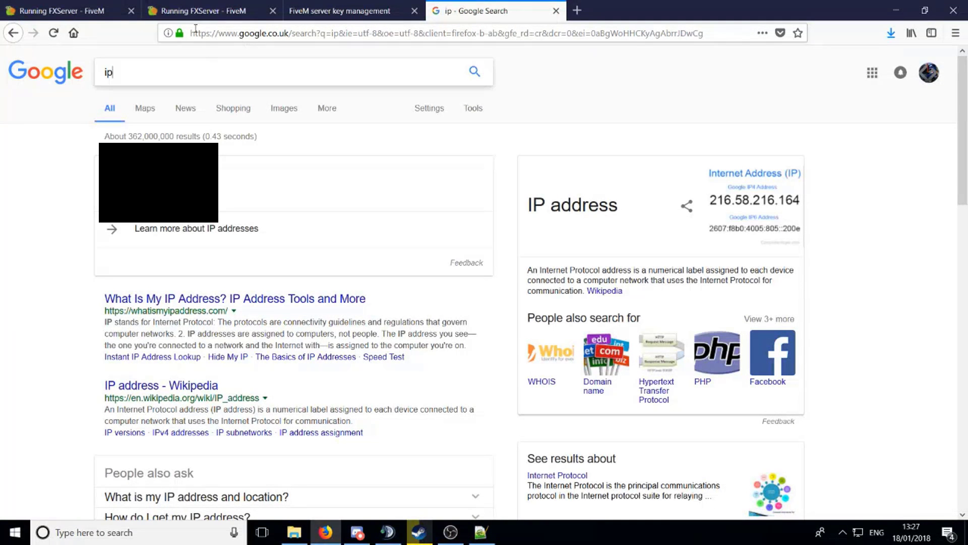
{"action": "type", "text": "cow"}
{"action": "key", "text": "Return"}
{"action": "left_click", "coordinate": [115, 162]}
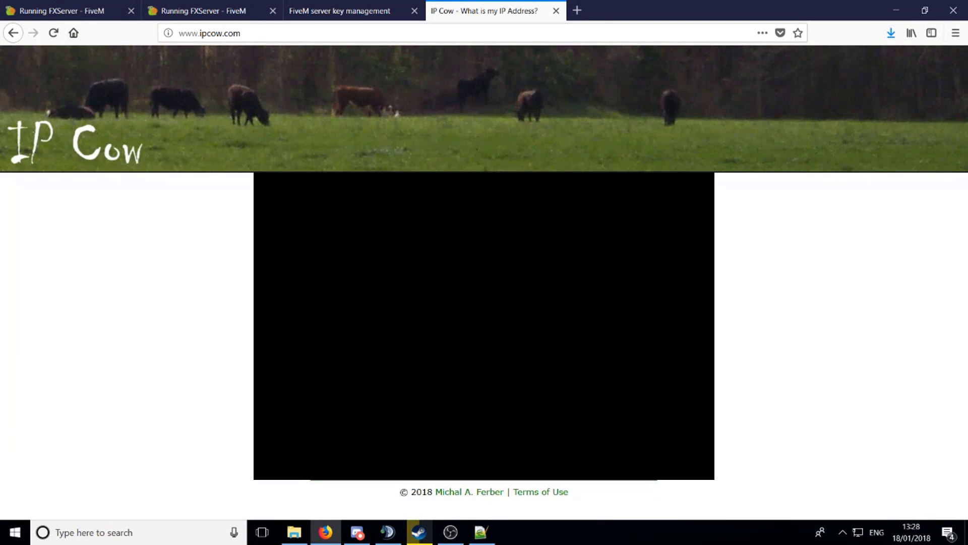
- Clear the Server IP field and look up the public IP with a Google 'ip' search
{"action": "key", "text": "ctrl+w"}
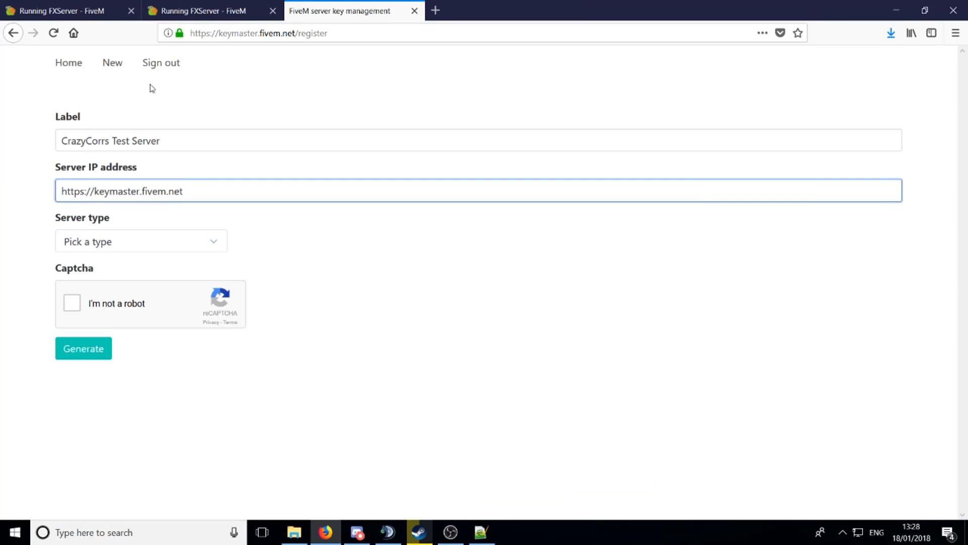
{"action": "key", "text": "ctrl+a"}
{"action": "key", "text": "BackSpace"}
{"action": "left_click", "coordinate": [436, 10]}
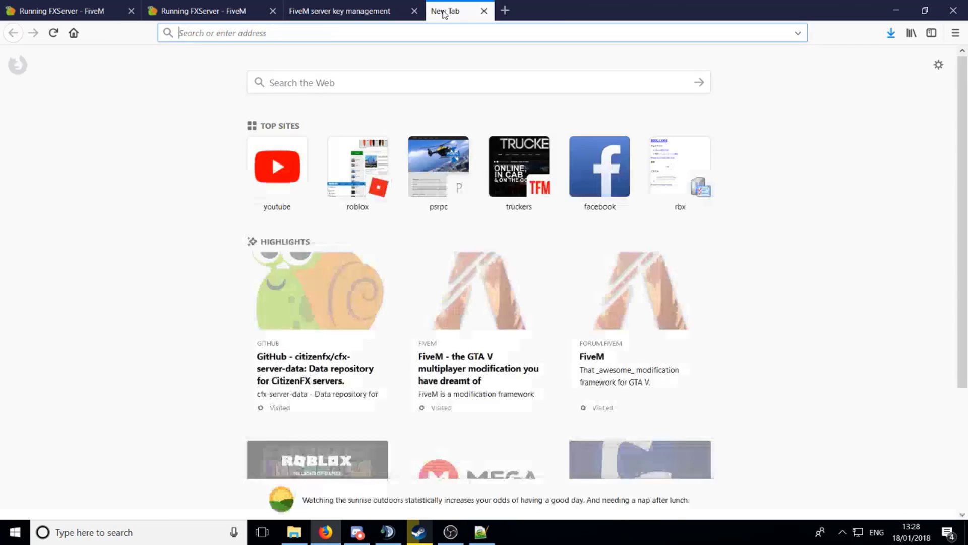
{"action": "type", "text": "ip"}
{"action": "key", "text": "Return"}
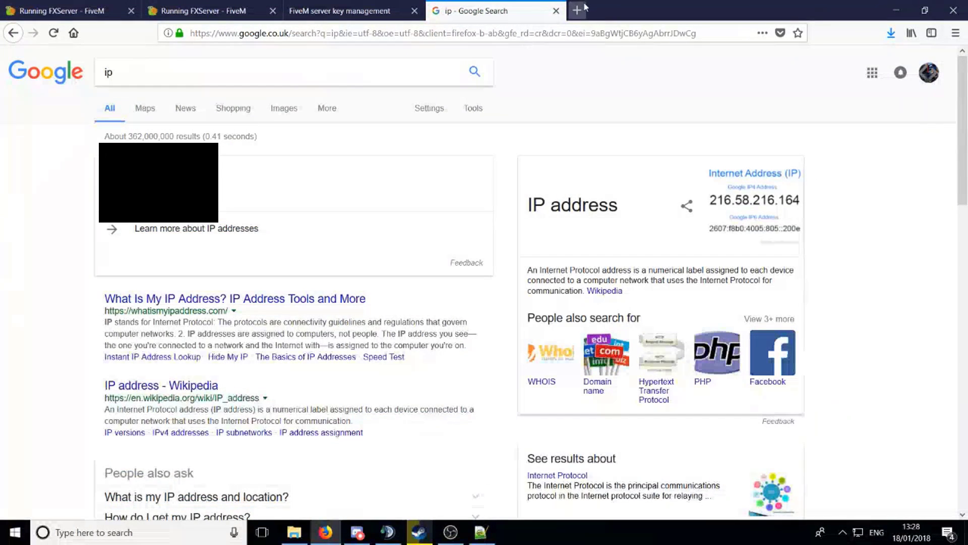
{"action": "left_click", "coordinate": [556, 10]}
- Generate a Home hosted server key after the captcha and select the new key
{"action": "left_click", "coordinate": [172, 242]}
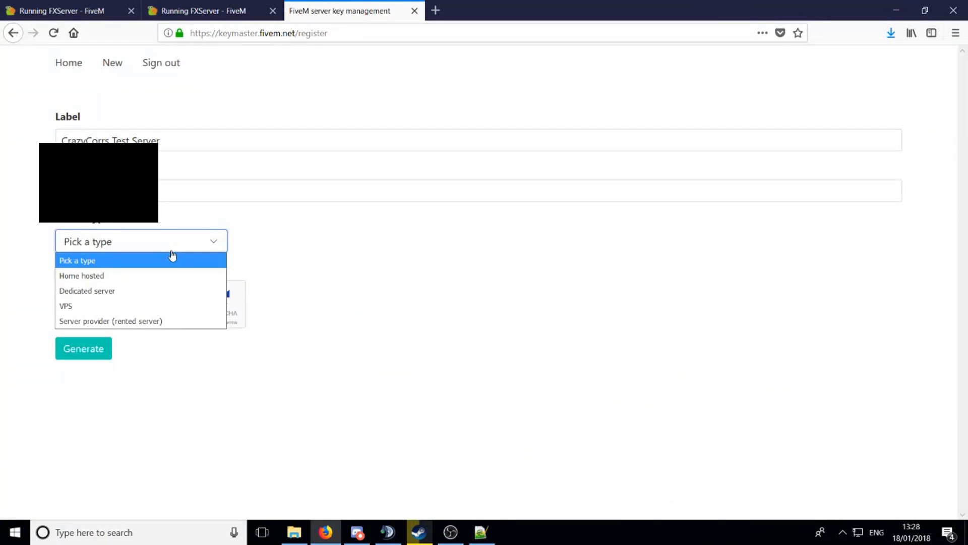
{"action": "left_click", "coordinate": [121, 276]}
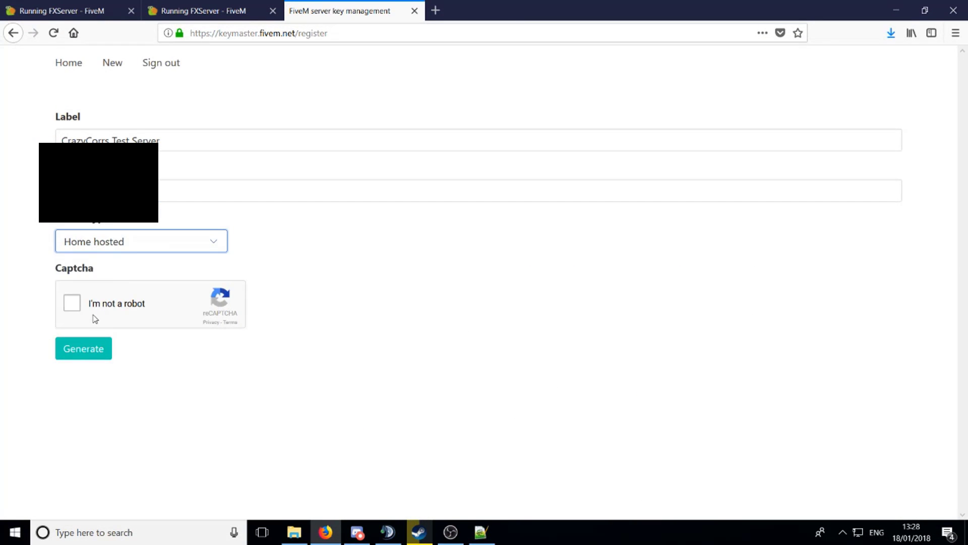
{"action": "left_click", "coordinate": [84, 307]}
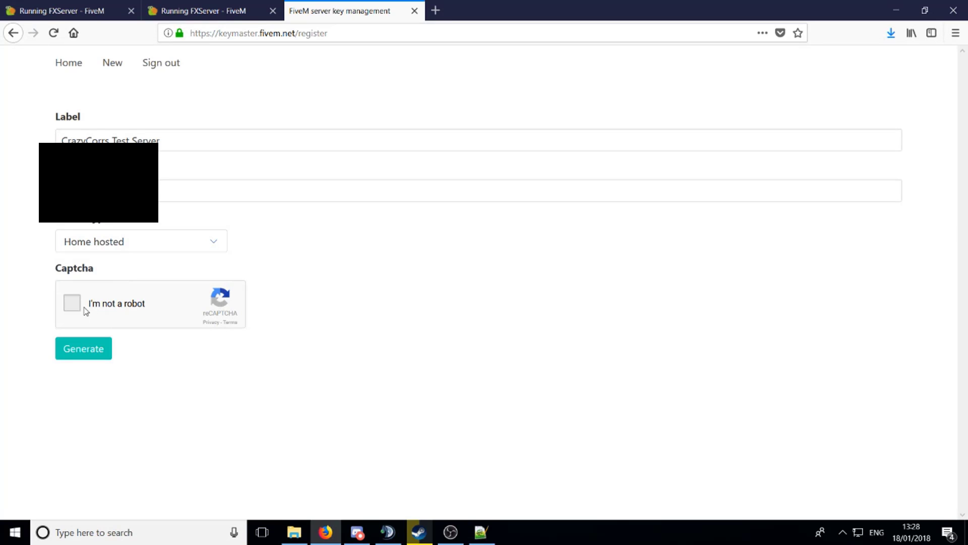
{"action": "left_click", "coordinate": [91, 356]}
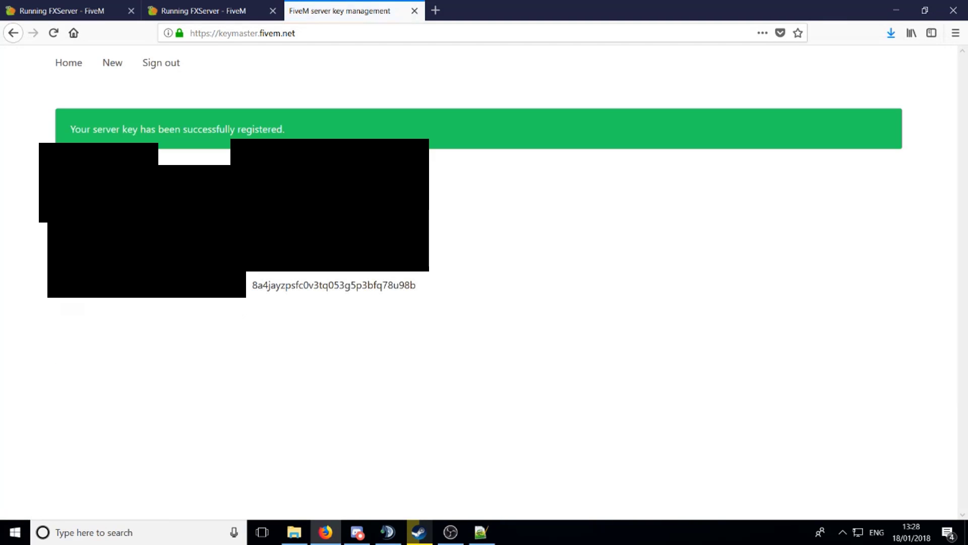
{"action": "left_click_drag", "start_coordinate": [421, 287], "coordinate": [251, 285]}
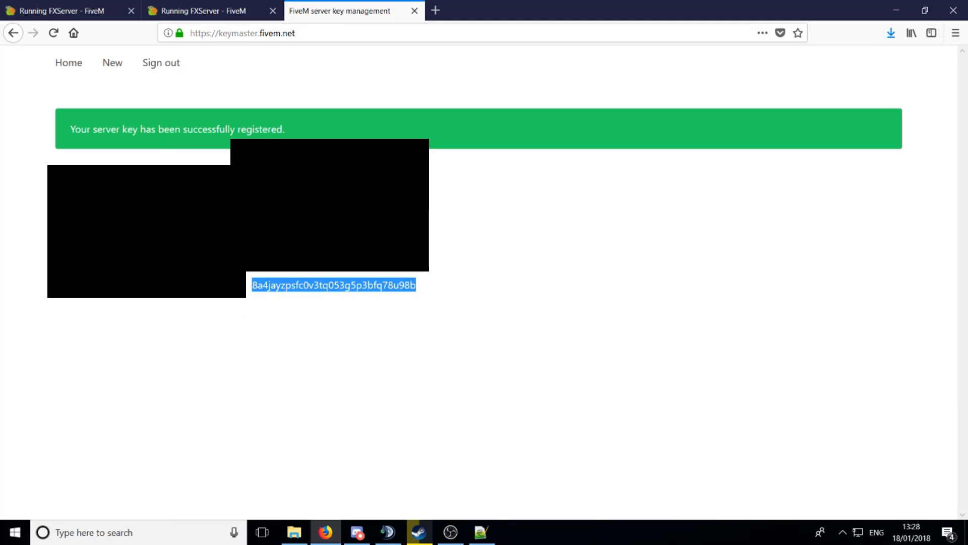
- Paste the licence key over 'changeme' on line 51 of server.cfg and save
{"action": "left_click", "coordinate": [485, 537]}
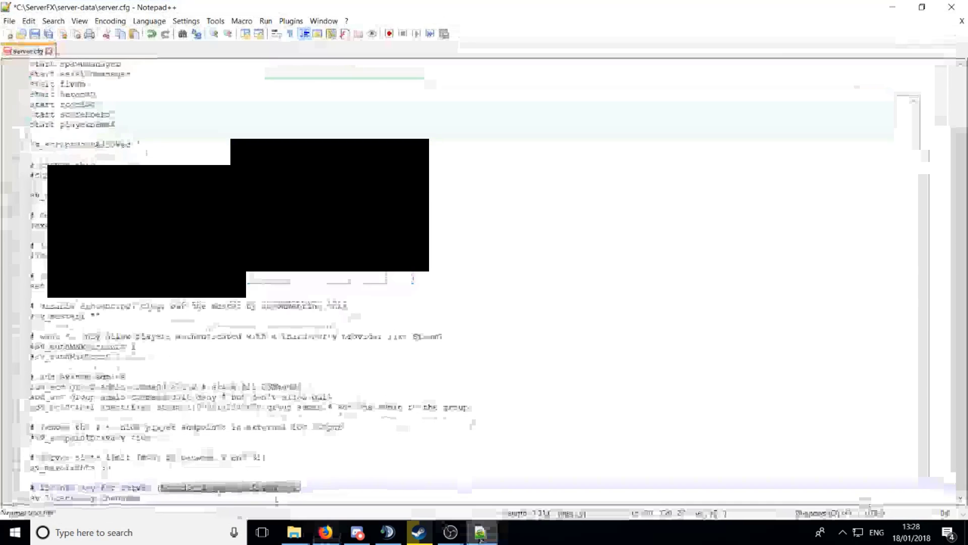
{"action": "double_click", "coordinate": [111, 497]}
{"action": "key", "text": "ctrl+v"}
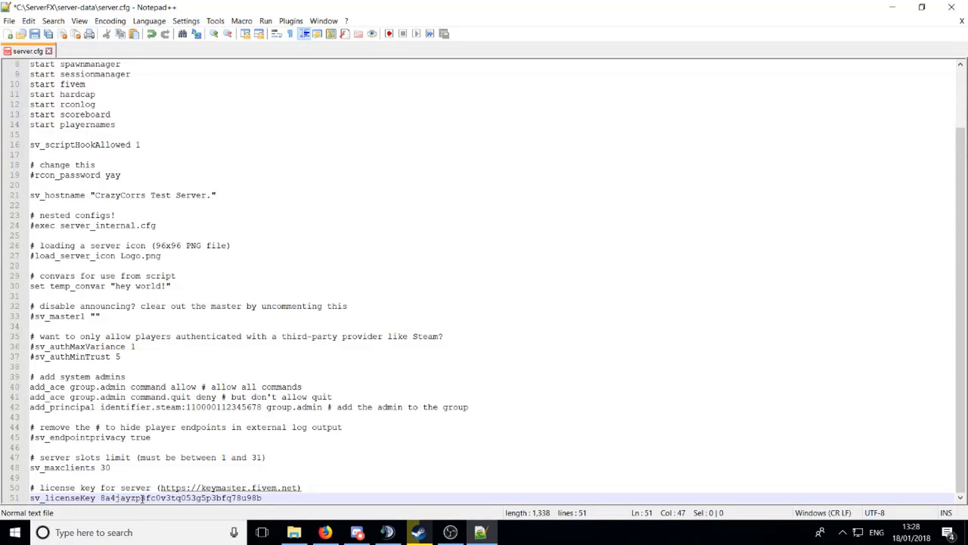
{"action": "left_click", "coordinate": [35, 33]}
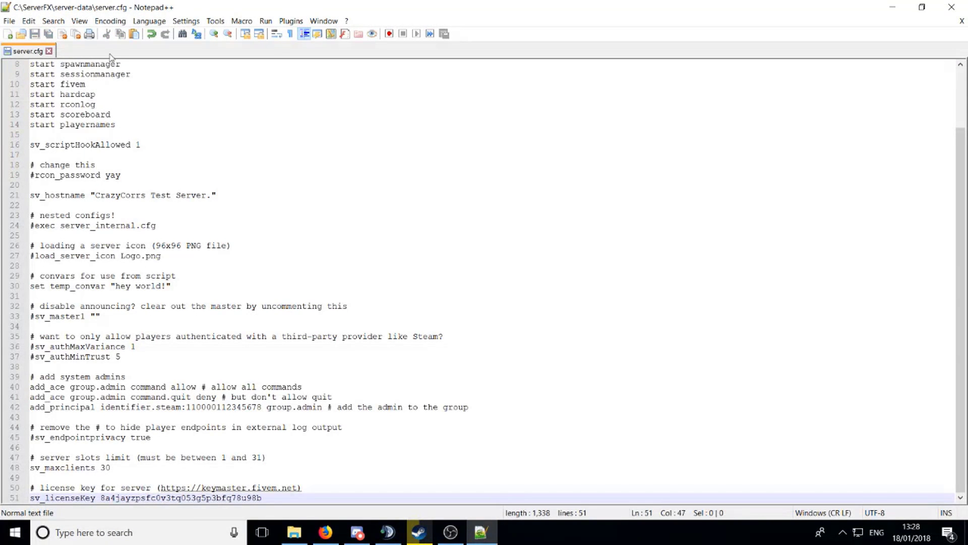
- Go up from server-data to the ServerFX folder in File Explorer
{"action": "left_click", "coordinate": [293, 532]}
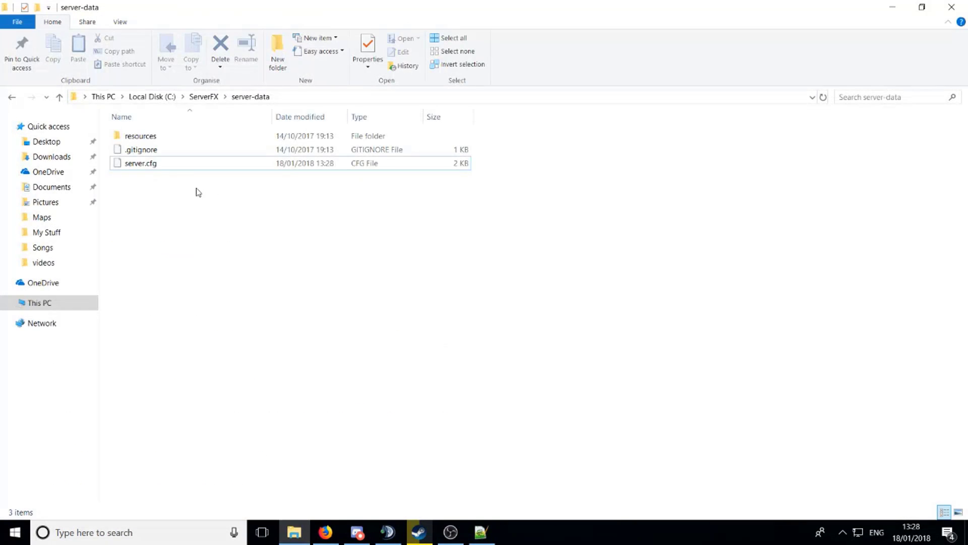
{"action": "left_click", "coordinate": [207, 98]}
{"action": "scroll", "coordinate": [221, 348], "scroll_direction": "down", "scroll_amount": 3}
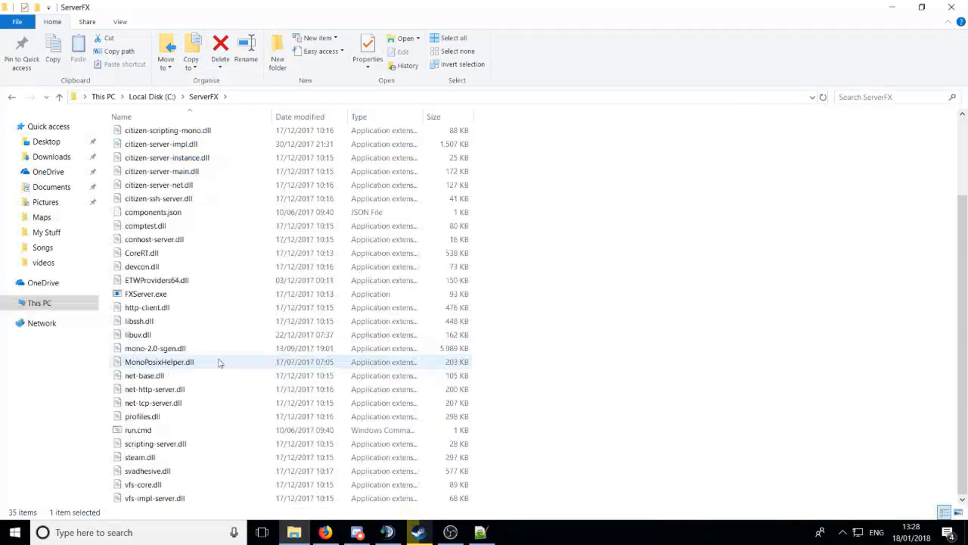
- Close the key management and duplicate wiki tabs and read step 7's cd command
{"action": "left_click", "coordinate": [326, 532]}
{"action": "left_click", "coordinate": [416, 10]}
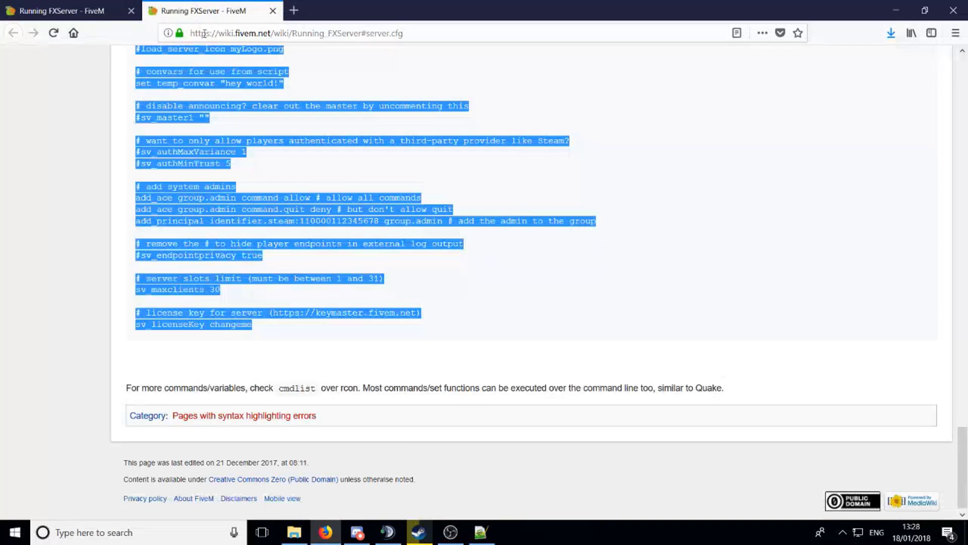
{"action": "left_click", "coordinate": [272, 10]}
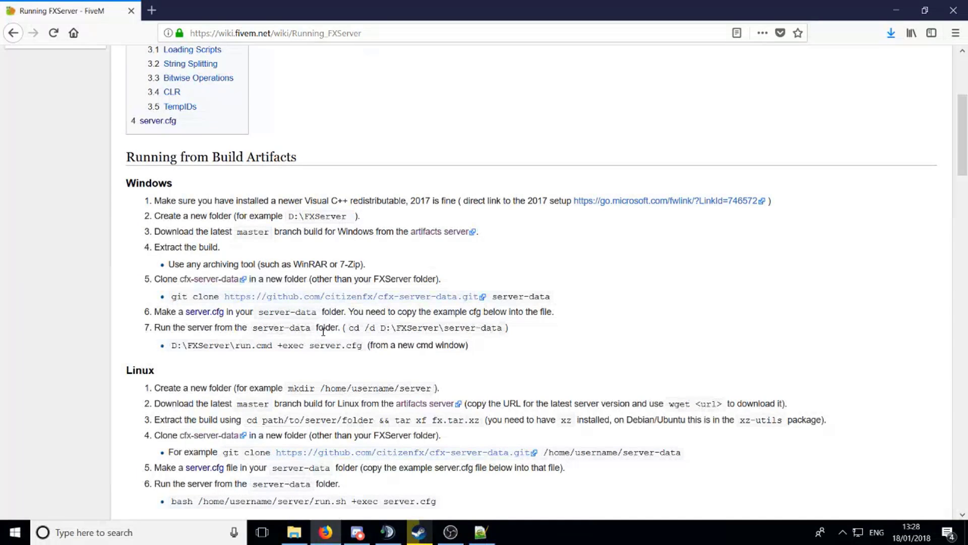
{"action": "left_click_drag", "start_coordinate": [351, 327], "coordinate": [488, 324]}
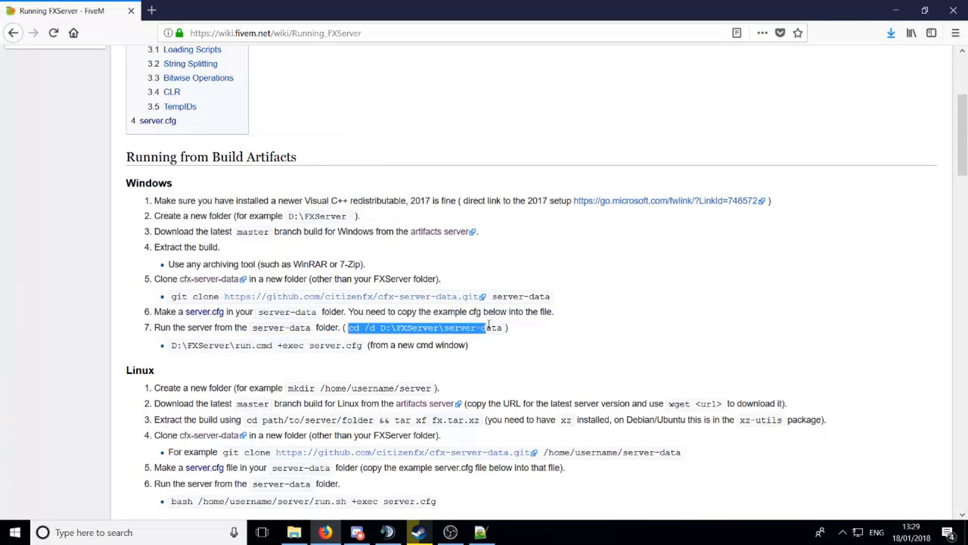
{"action": "left_click", "coordinate": [492, 325]}
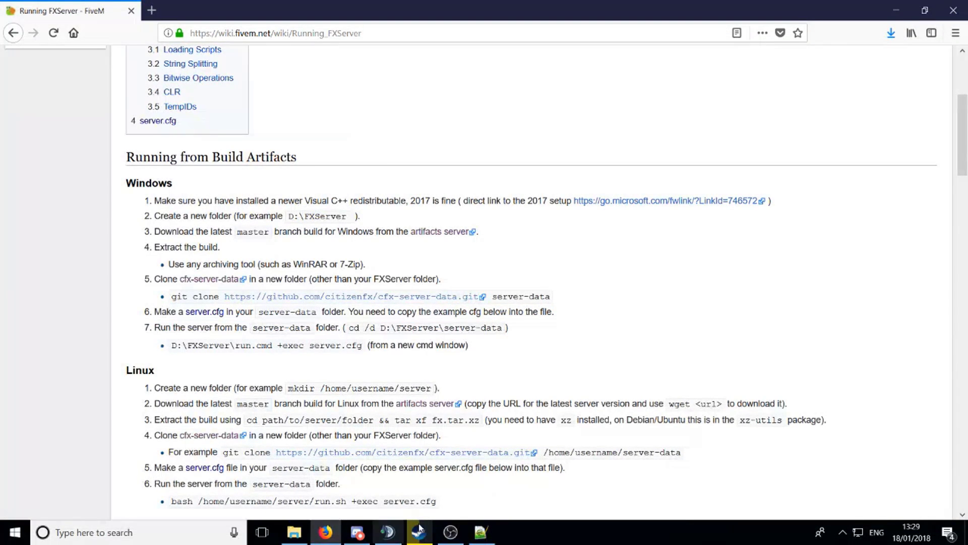
{"action": "left_click", "coordinate": [295, 532]}
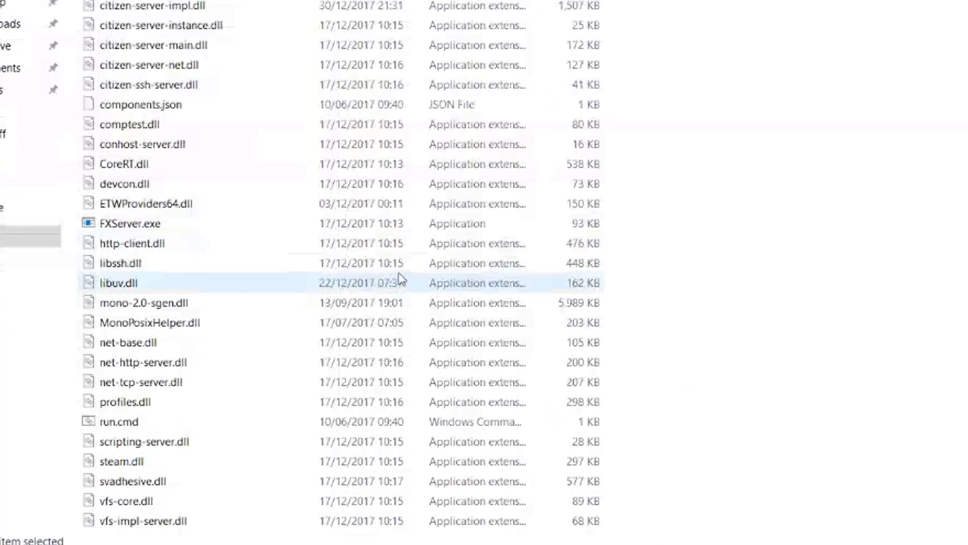
- Make a copy of run.cmd in the ServerFX folder
{"action": "left_click", "coordinate": [190, 294]}
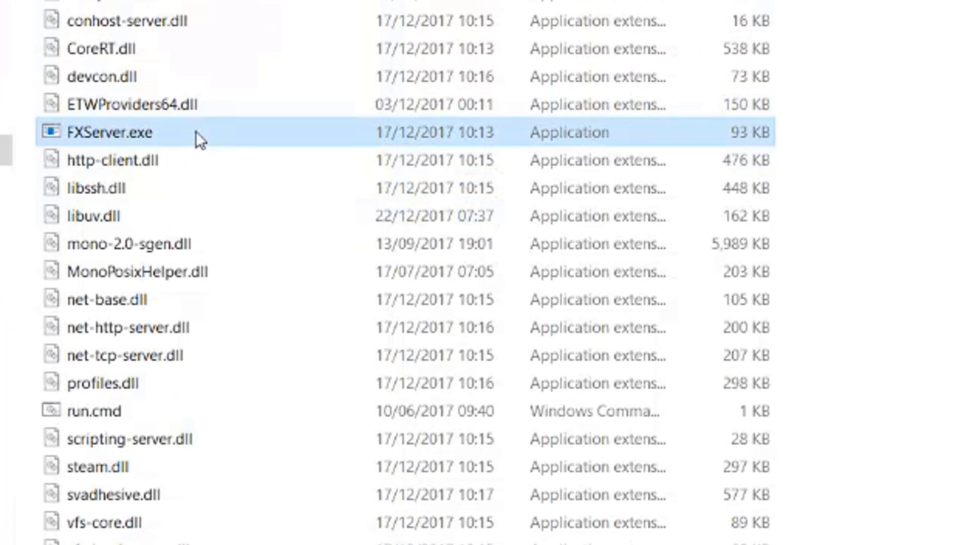
{"action": "left_click", "coordinate": [137, 411]}
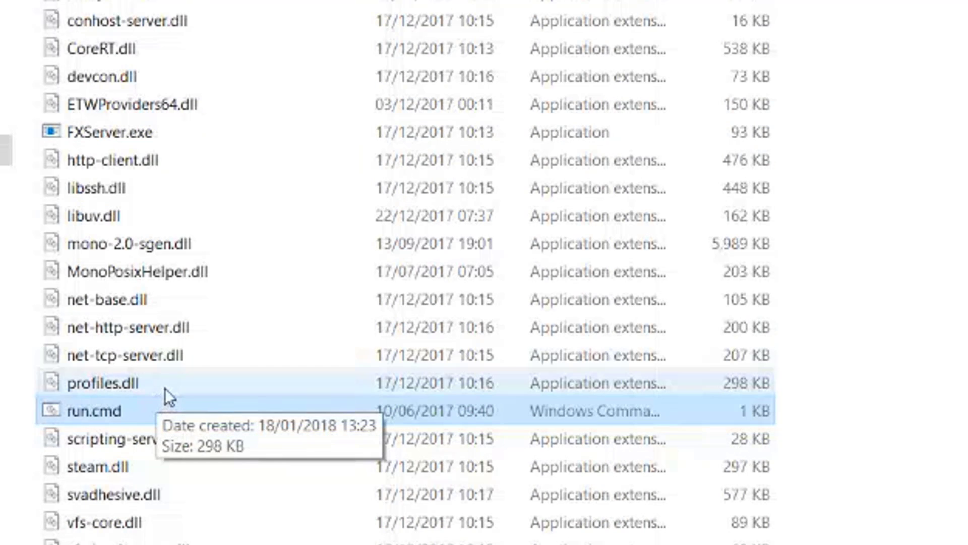
{"action": "key", "text": "ctrl+c"}
{"action": "key", "text": "ctrl+v"}
- Rename 'run - Copy.cmd' to ServerRun.cmd and open it in Notepad++
{"action": "right_click", "coordinate": [161, 407]}
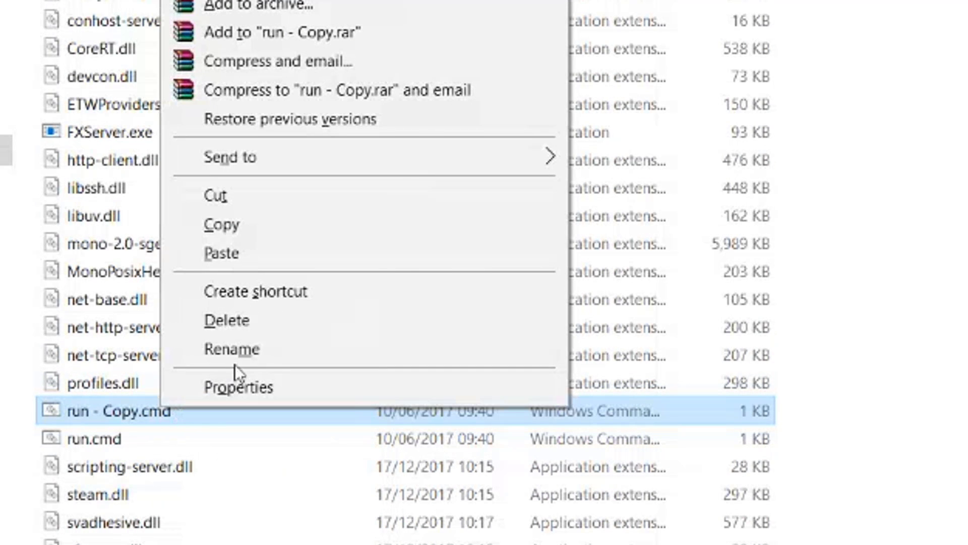
{"action": "left_click", "coordinate": [234, 353]}
{"action": "type", "text": "ServerR"}
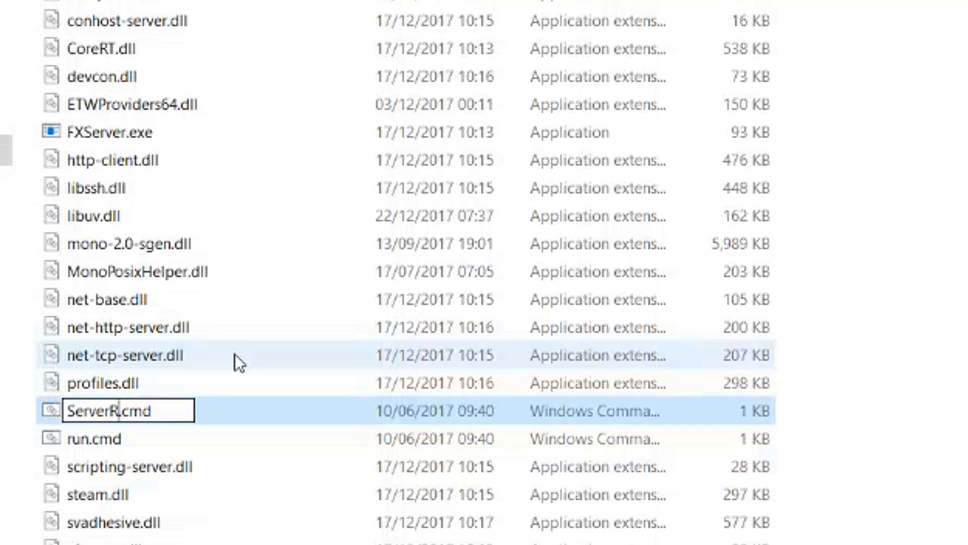
{"action": "type", "text": "y"}
{"action": "key", "text": "BackSpace"}
{"action": "type", "text": "un"}
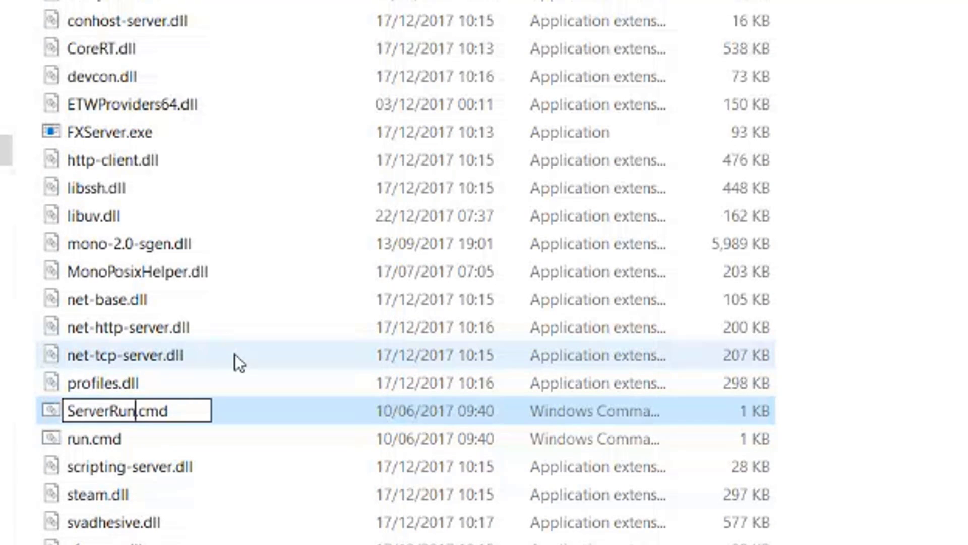
{"action": "key", "text": "Return"}
{"action": "right_click", "coordinate": [160, 468]}
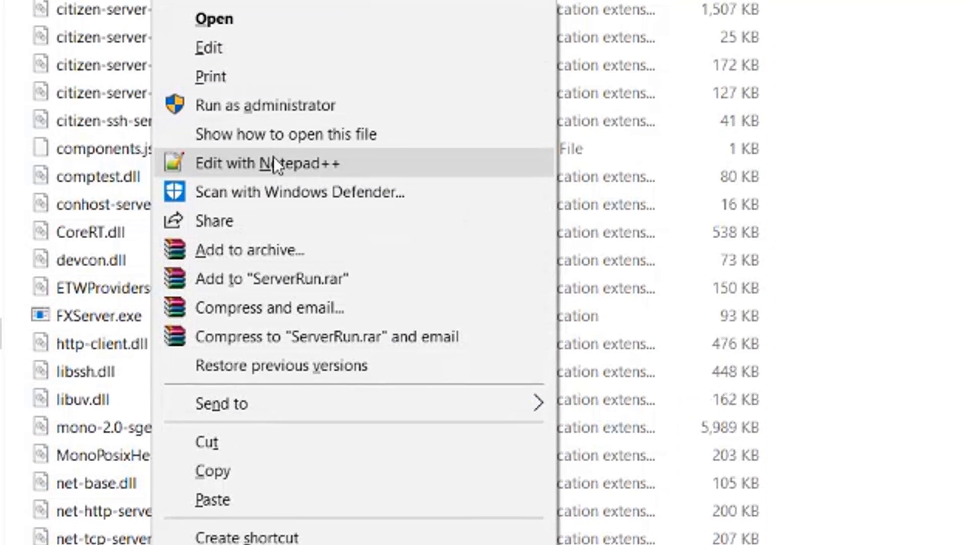
{"action": "left_click", "coordinate": [272, 160]}
- Empty ServerRun.cmd and paste the wiki's 'cd /d D:\FXServer\server-data' command as line 1
{"action": "key", "text": "ctrl+a"}
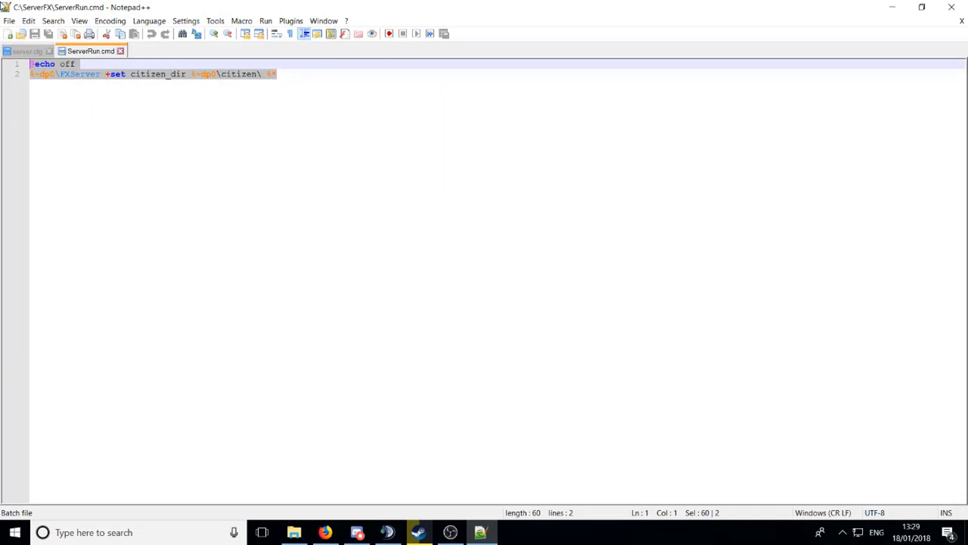
{"action": "key", "text": "Delete"}
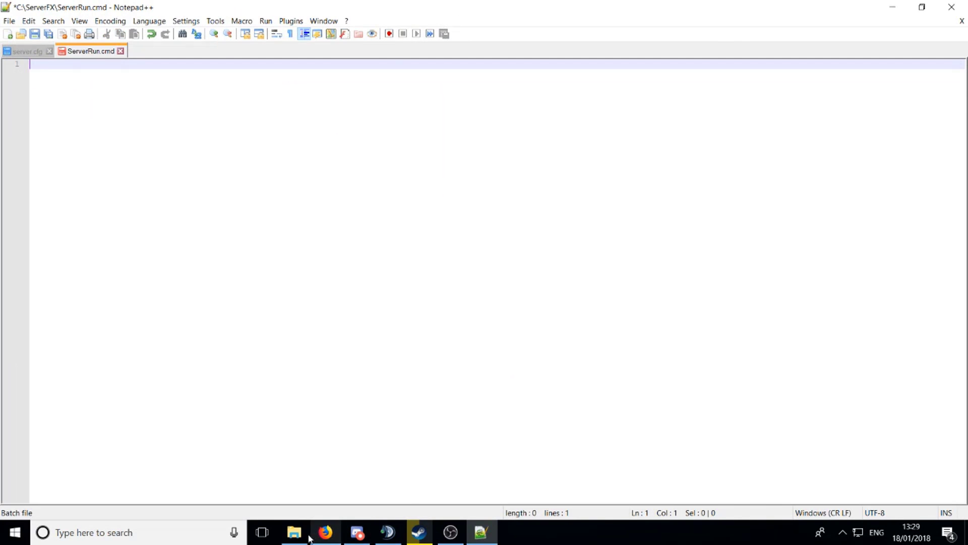
{"action": "mouse_move", "coordinate": [318, 535]}
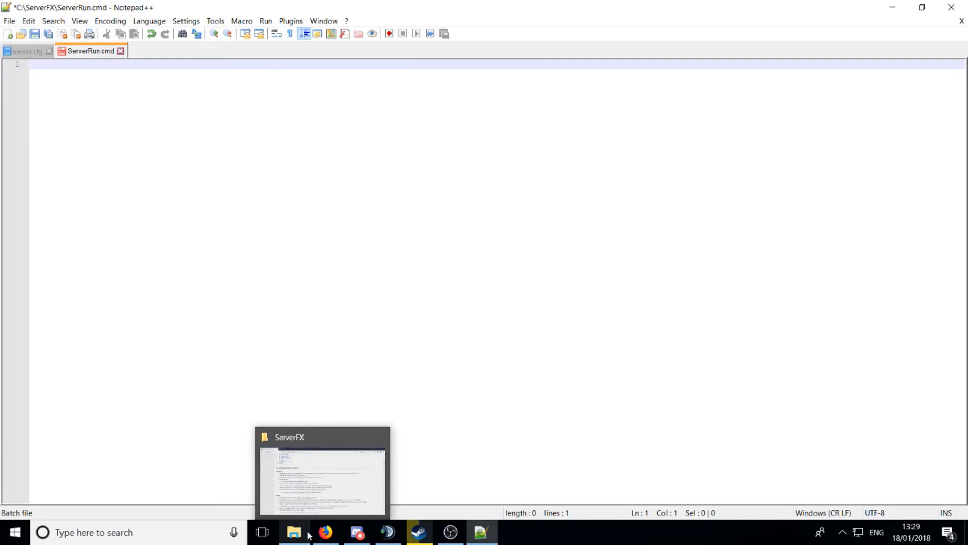
{"action": "left_click", "coordinate": [328, 489]}
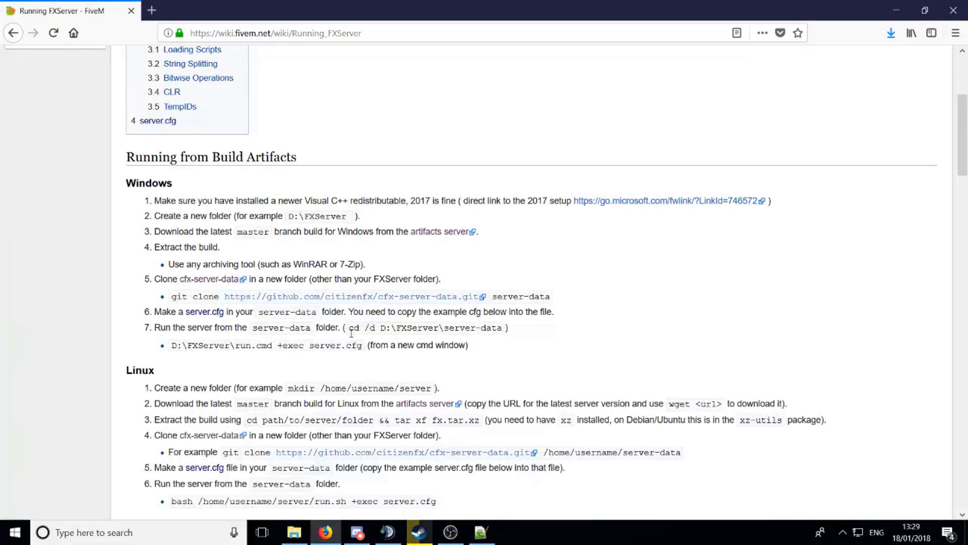
{"action": "left_click_drag", "start_coordinate": [387, 330], "coordinate": [499, 331]}
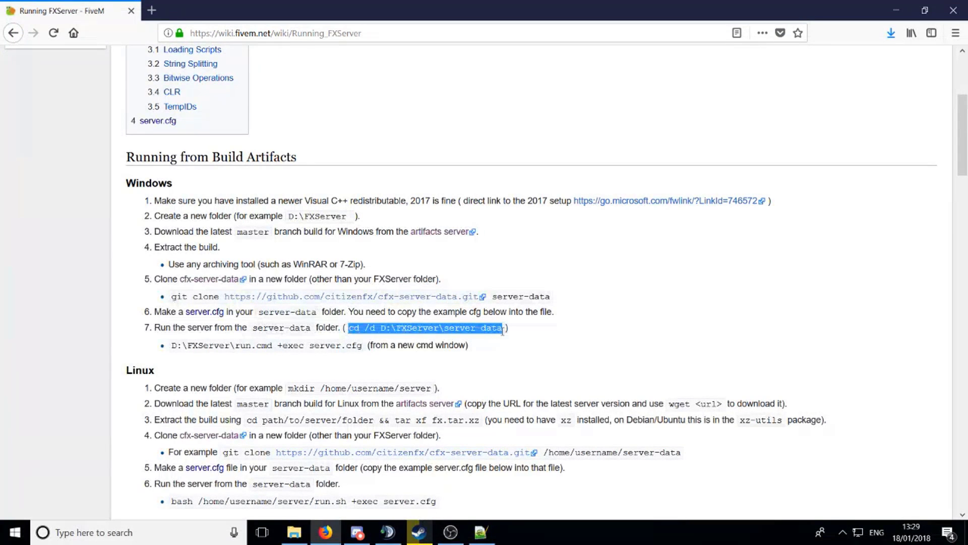
{"action": "key", "text": "ctrl+c"}
{"action": "key", "text": "alt+Tab"}
{"action": "key", "text": "ctrl+v"}
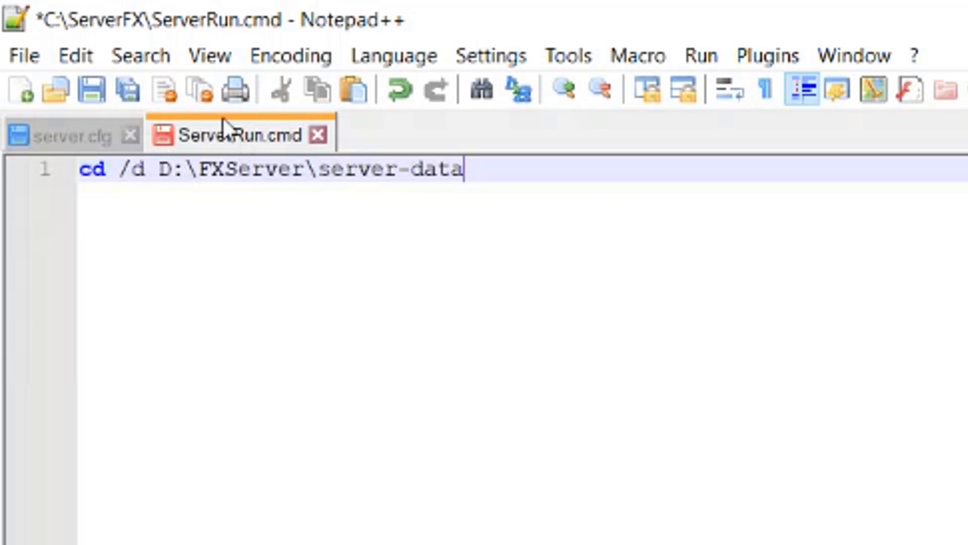
- Copy the C:\ServerFX folder path from the ServerFX window's address bar
{"action": "left_click_drag", "start_coordinate": [162, 169], "coordinate": [692, 236]}
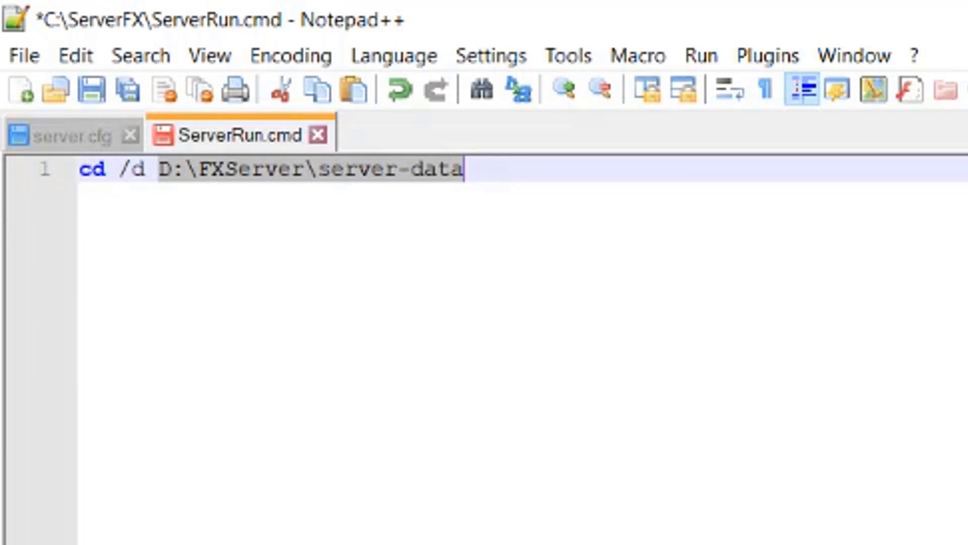
{"action": "key", "text": "alt+Tab"}
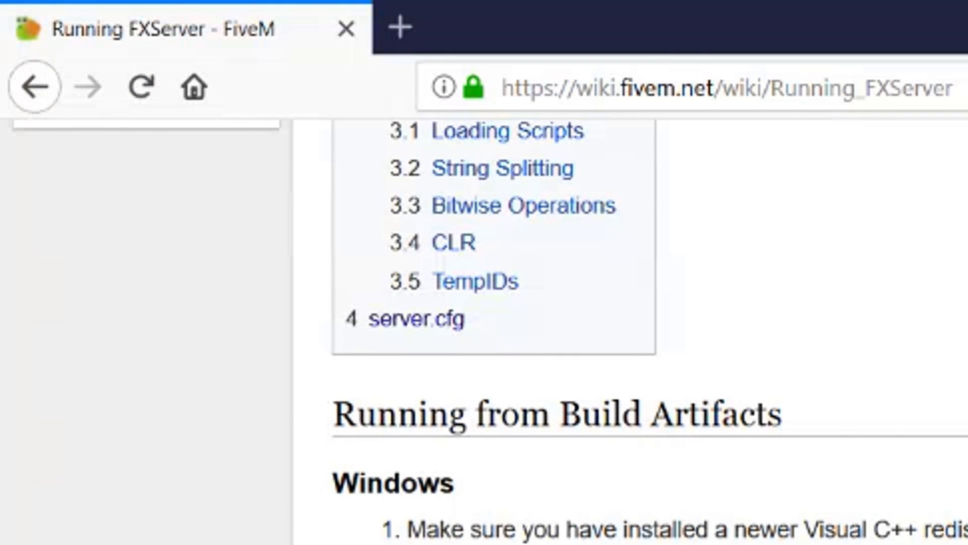
{"action": "key", "text": "alt+Tab"}
{"action": "left_click", "coordinate": [658, 260]}
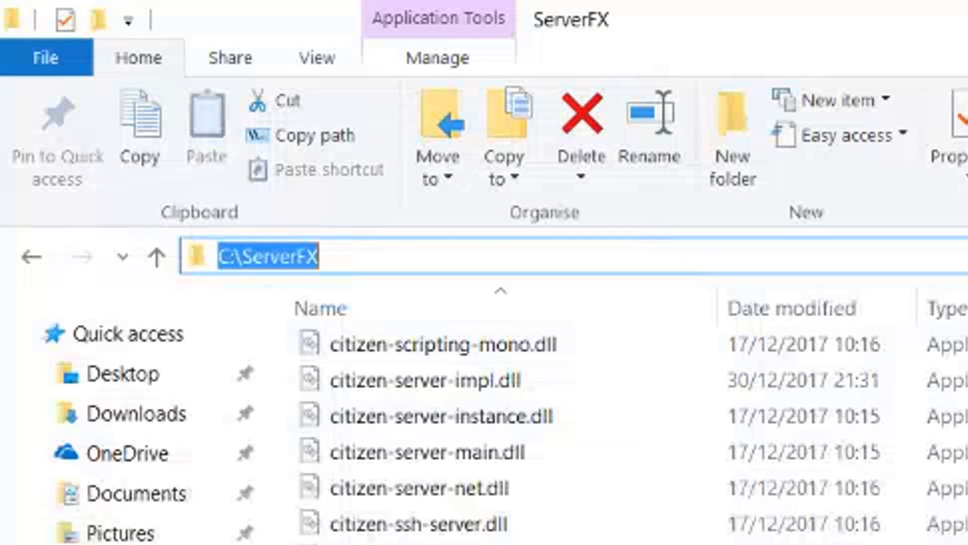
{"action": "key", "text": "alt+Tab"}
{"action": "key", "text": "End"}
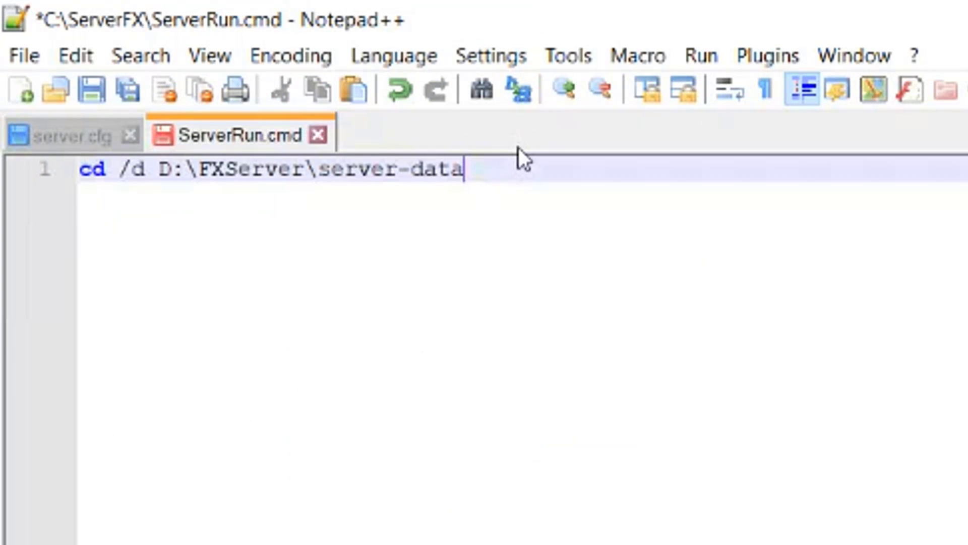
{"action": "left_click_drag", "start_coordinate": [522, 169], "coordinate": [159, 162]}
{"action": "left_click", "coordinate": [384, 191]}
- Replace D:\FXServer with C:\ServerFX on line 1 of the script
{"action": "left_click_drag", "start_coordinate": [318, 169], "coordinate": [162, 167]}
{"action": "type", "text": "C:\\ServerFX"}
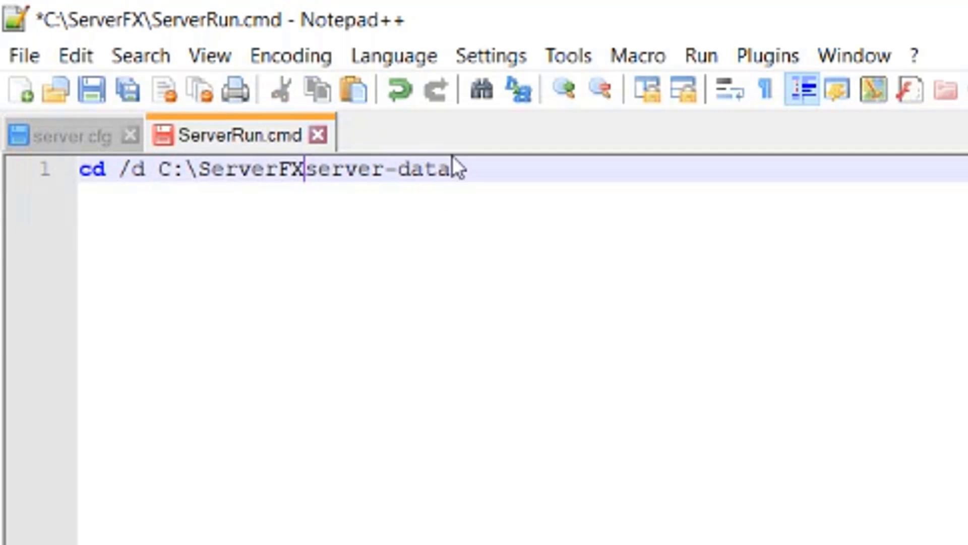
{"action": "key", "text": "ctrl+z"}
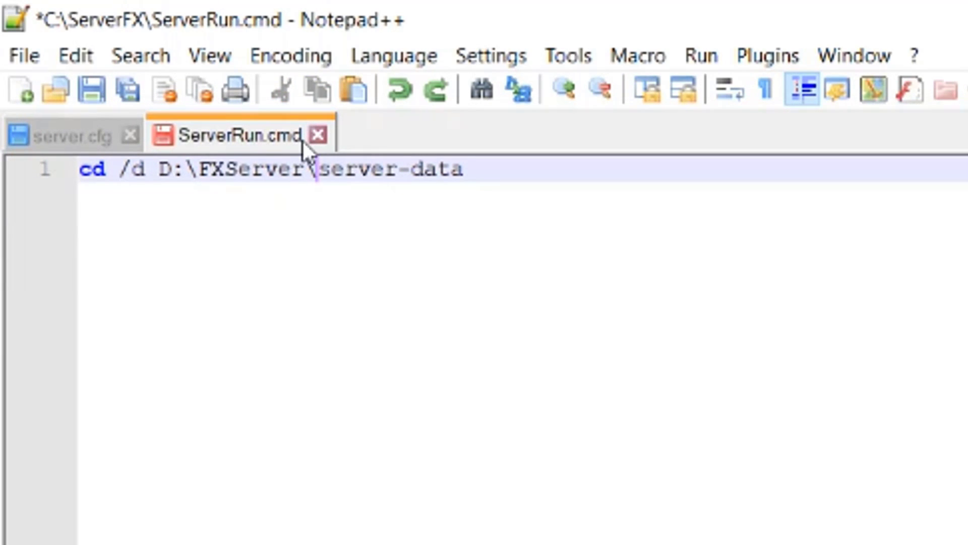
{"action": "left_click_drag", "start_coordinate": [307, 168], "coordinate": [157, 169]}
{"action": "type", "text": "C:\\ServerFX"}
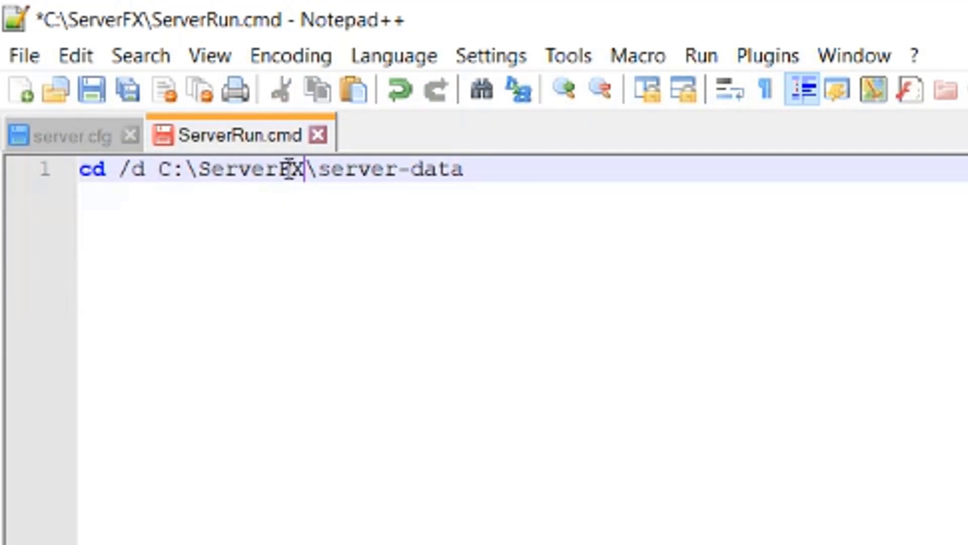
{"action": "left_click_drag", "start_coordinate": [519, 173], "coordinate": [158, 169]}
{"action": "left_click", "coordinate": [477, 191]}
{"action": "left_click_drag", "start_coordinate": [477, 191], "coordinate": [320, 182]}
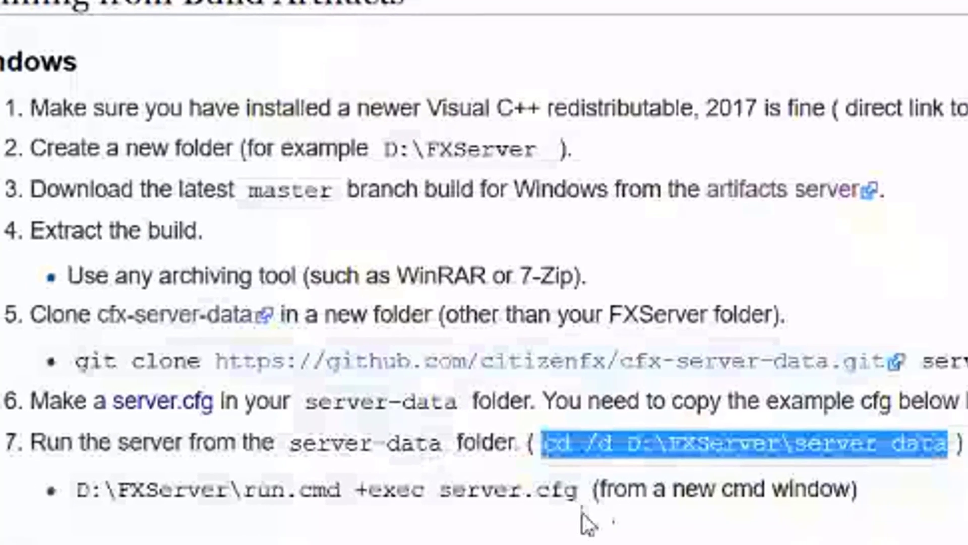
- Add the wiki's 'run.cmd +exec server.cfg' command as line 2
{"action": "left_click_drag", "start_coordinate": [584, 490], "coordinate": [76, 488]}
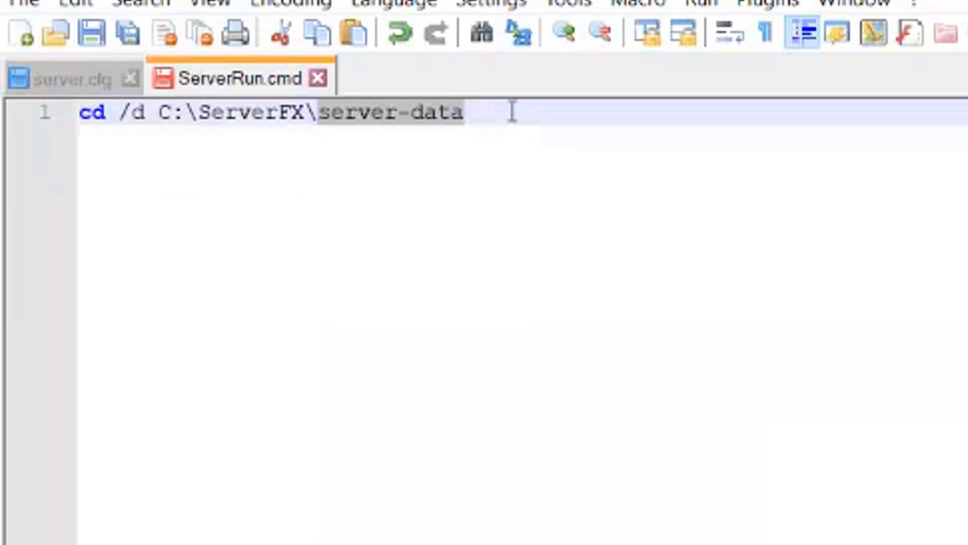
{"action": "left_click", "coordinate": [512, 111]}
{"action": "key", "text": "Return"}
{"action": "key", "text": "ctrl+v"}
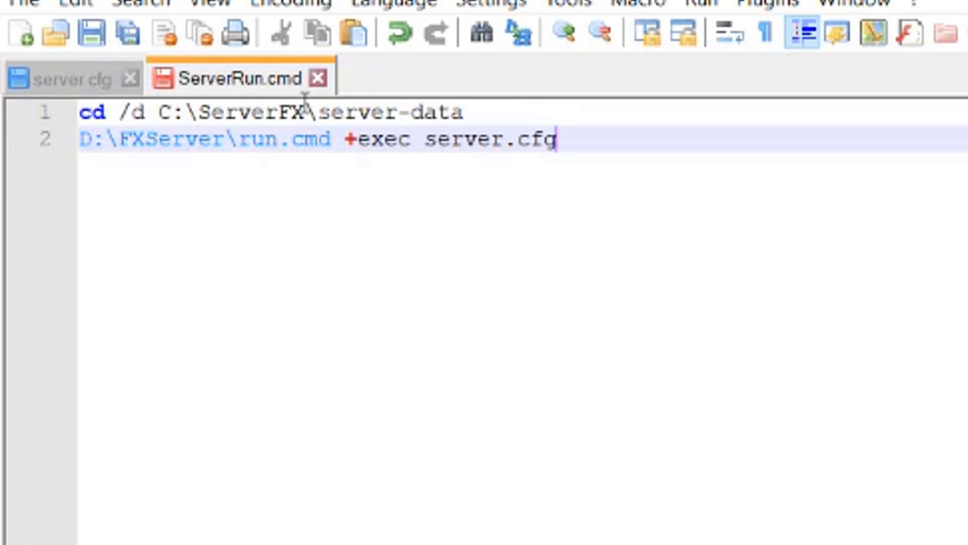
- Change line 2's D:\FXServer path to C:\ServerFX
{"action": "left_click_drag", "start_coordinate": [305, 112], "coordinate": [174, 112]}
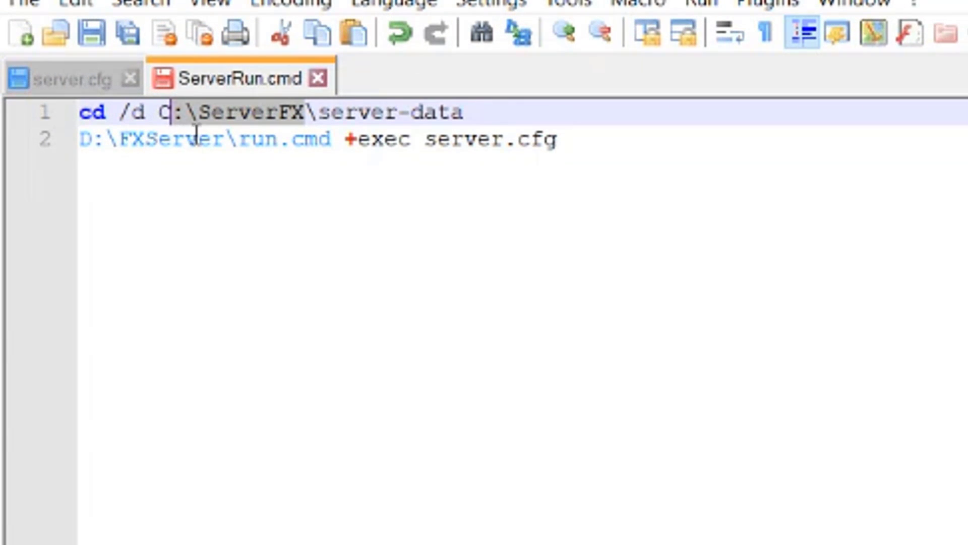
{"action": "left_click_drag", "start_coordinate": [225, 140], "coordinate": [111, 148]}
{"action": "key", "text": "ctrl+v"}
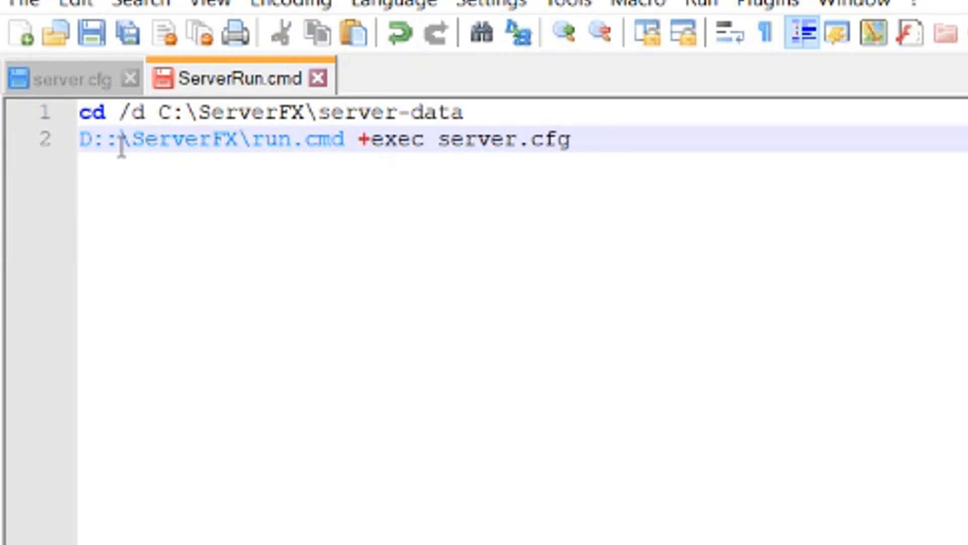
{"action": "key", "text": "BackSpace"}
{"action": "key", "text": "Left"}
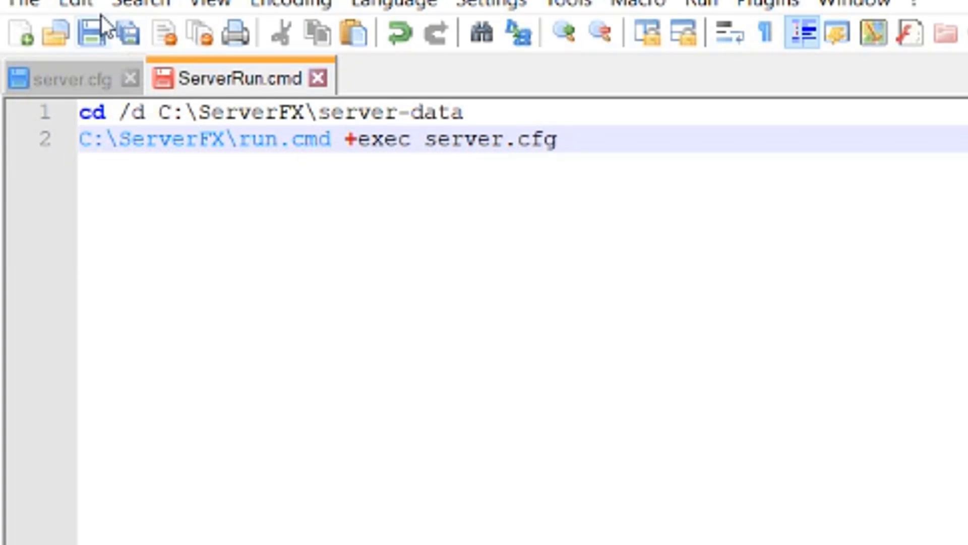
{"action": "key", "text": "alt+Tab"}
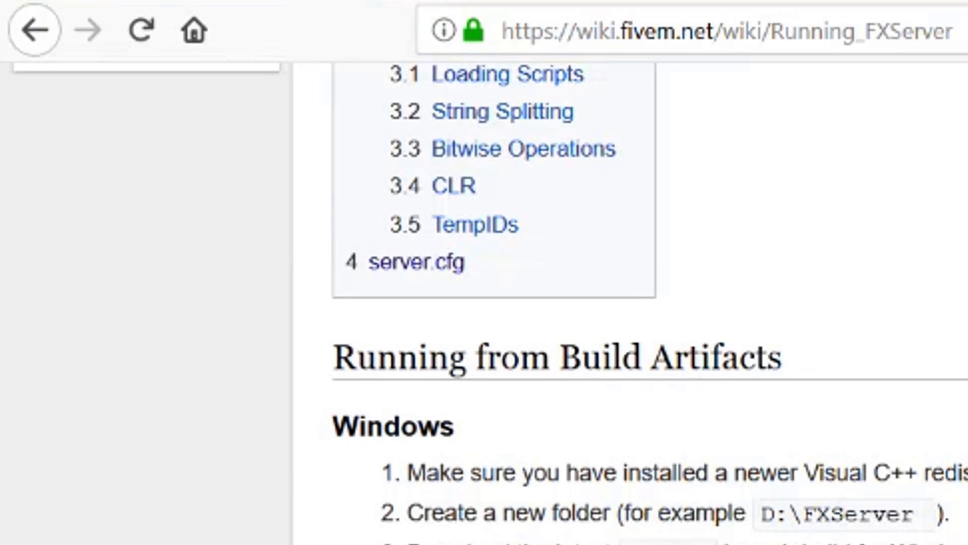
- Copy ServerRun.cmd into the server-data folder beside server.cfg
{"action": "key", "text": "alt+Tab"}
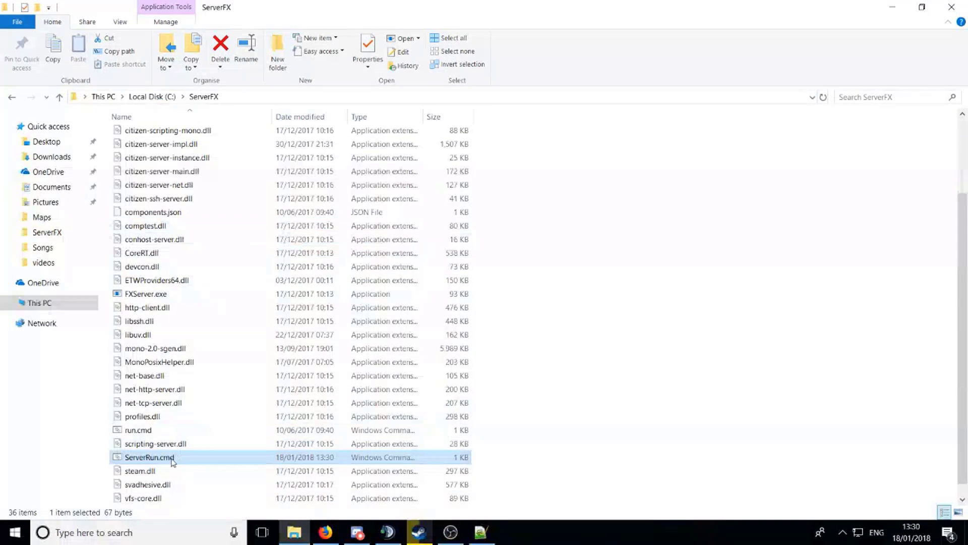
{"action": "left_click", "coordinate": [174, 444]}
{"action": "left_click", "coordinate": [162, 457]}
{"action": "key", "text": "ctrl+c"}
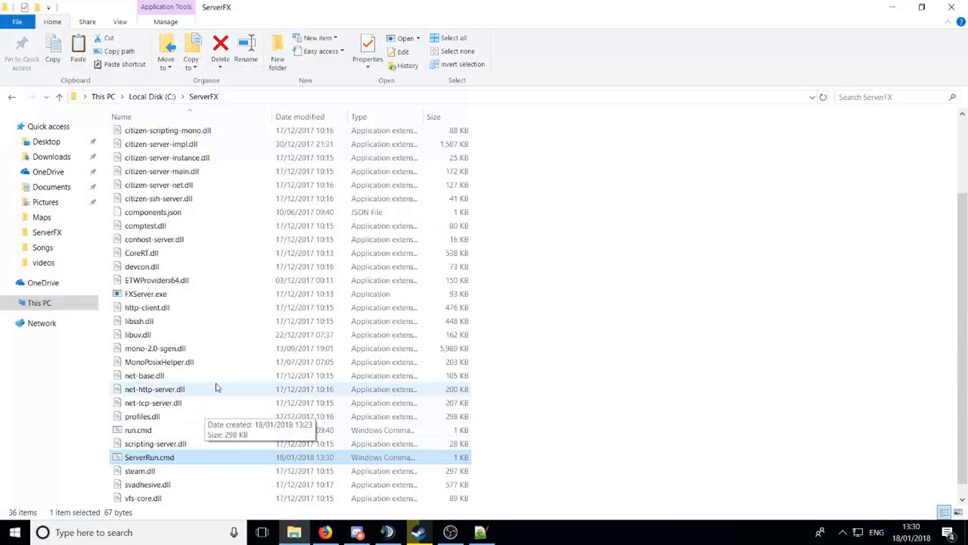
{"action": "scroll", "coordinate": [218, 388], "scroll_direction": "up", "scroll_amount": 3}
{"action": "double_click", "coordinate": [146, 144]}
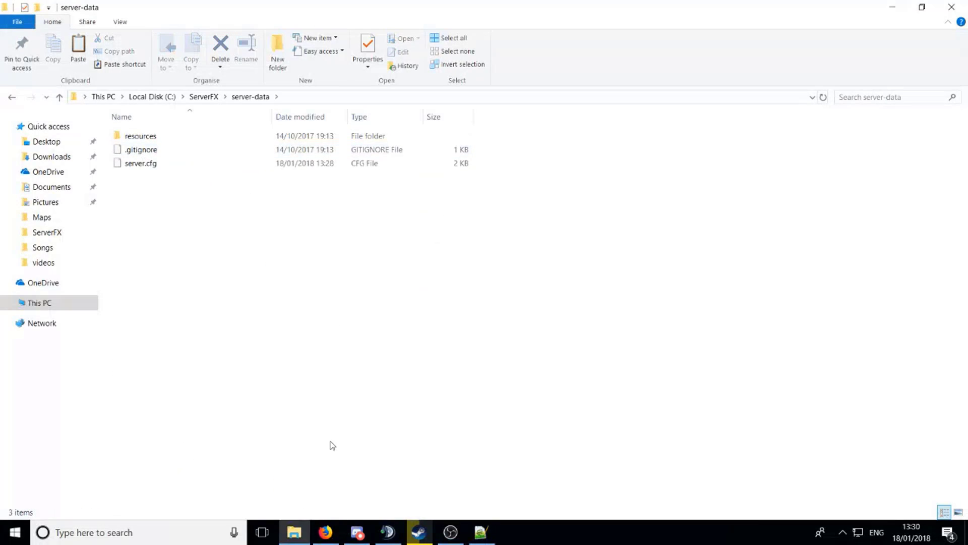
{"action": "right_click", "coordinate": [333, 446]}
{"action": "left_click", "coordinate": [363, 346]}
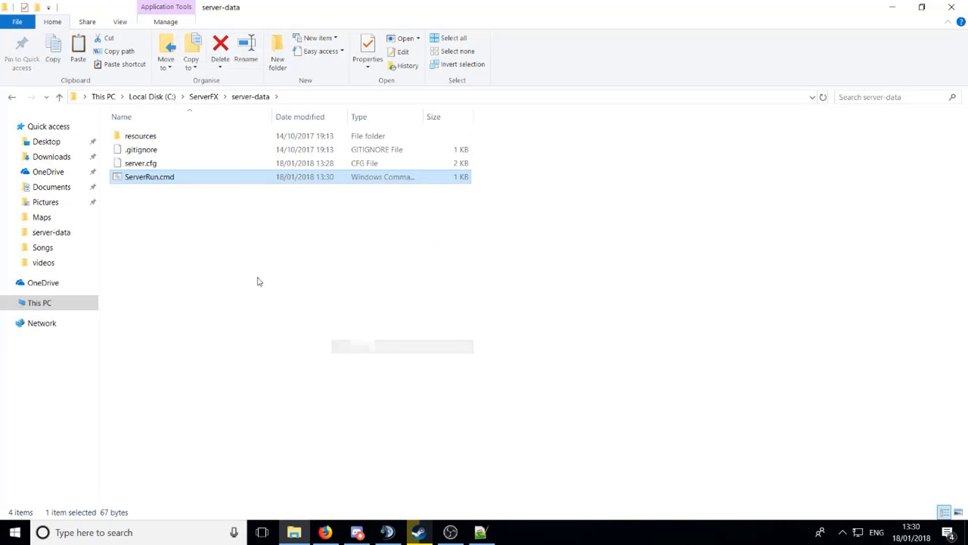
- Go back up to the ServerFX folder
{"action": "left_click", "coordinate": [212, 97]}
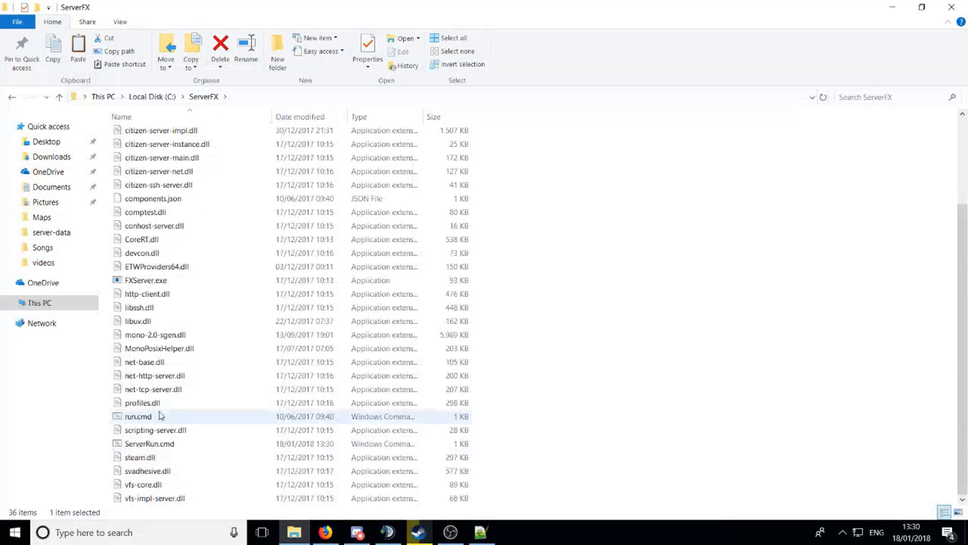
{"action": "left_click", "coordinate": [154, 430]}
{"action": "scroll", "coordinate": [183, 363], "scroll_direction": "up", "scroll_amount": 3}
{"action": "scroll", "coordinate": [193, 262], "scroll_direction": "down", "scroll_amount": 3}
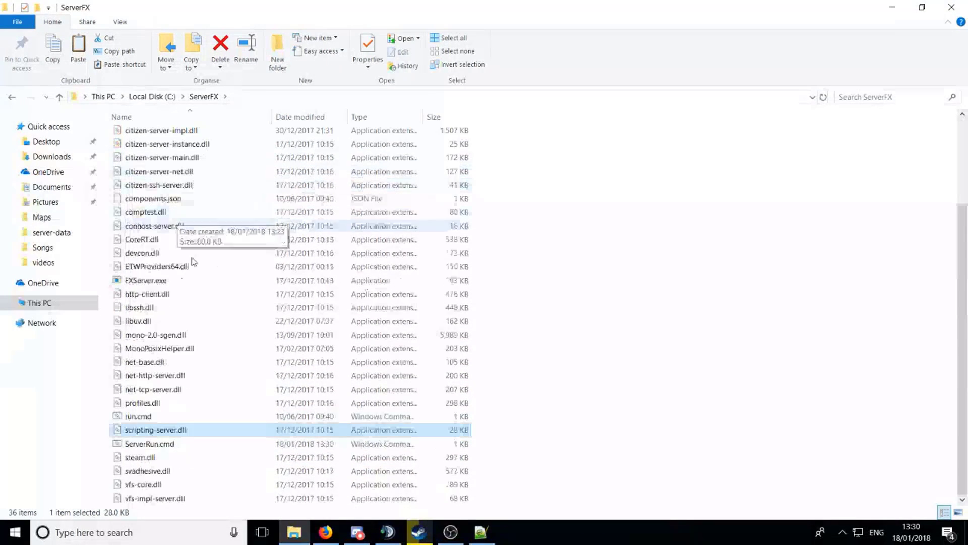
- Start the server with ServerRun.cmd, allow fxserver.exe through the firewall, and return to File Explorer
{"action": "double_click", "coordinate": [176, 447]}
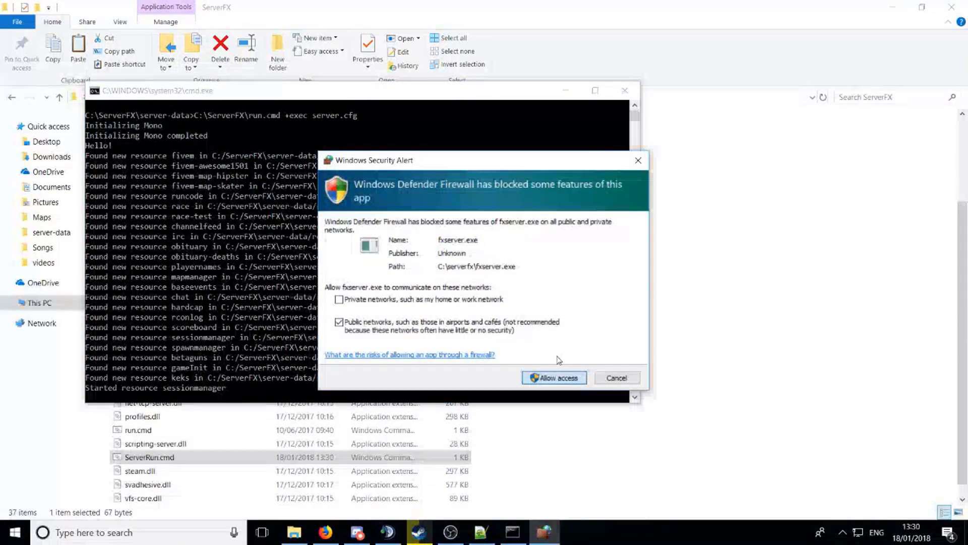
{"action": "left_click", "coordinate": [555, 378]}
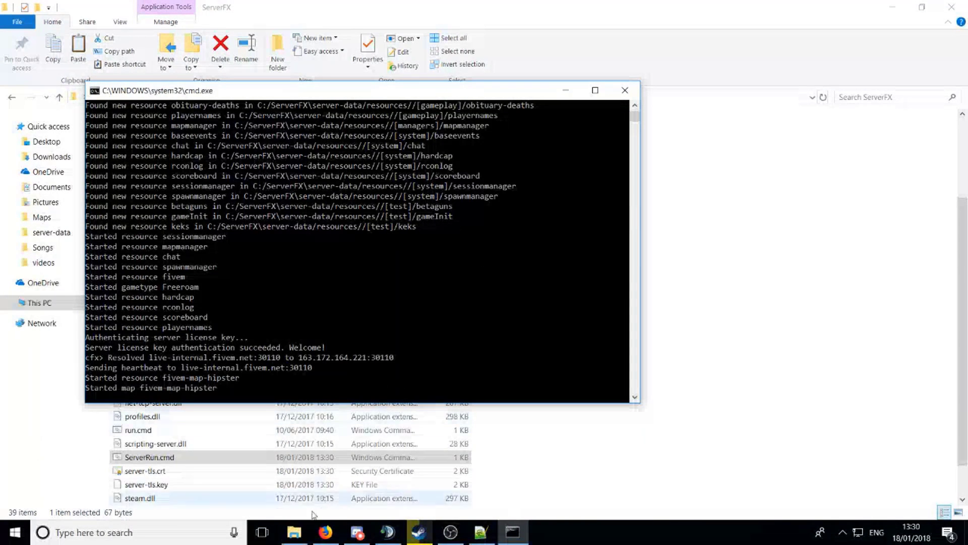
{"action": "left_click", "coordinate": [294, 532]}
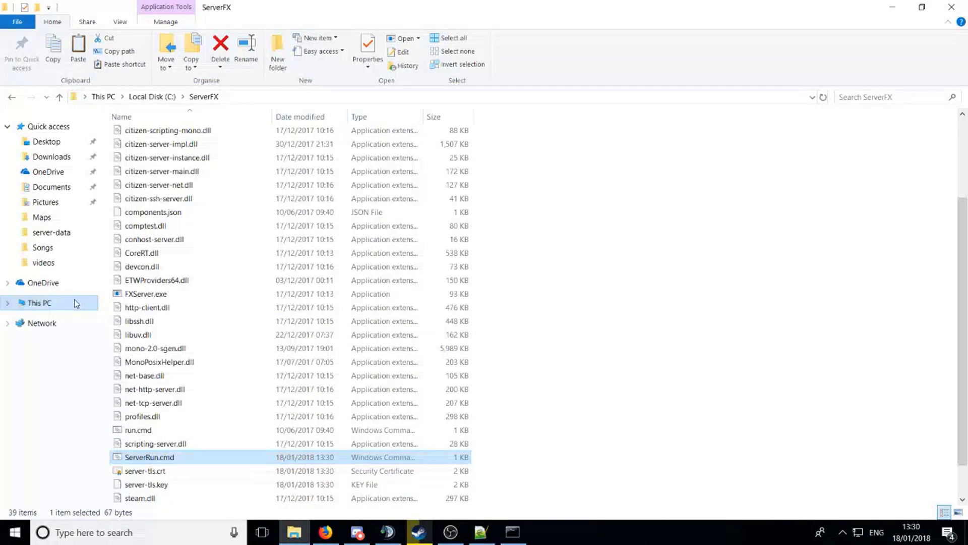
- Launch FiveM.exe from the game's FiveM install folder
{"action": "key", "text": "alt+Tab"}
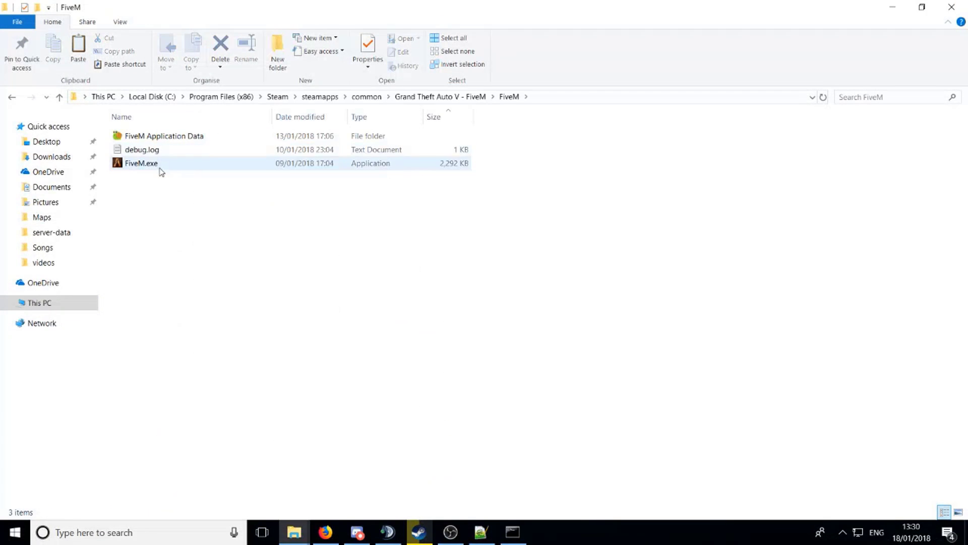
{"action": "double_click", "coordinate": [166, 168]}
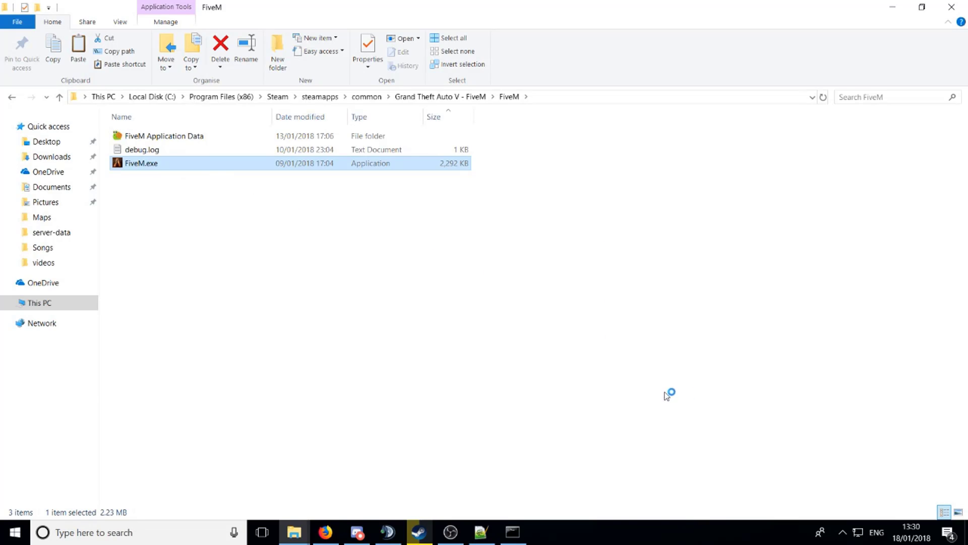
{"action": "left_click", "coordinate": [513, 532]}
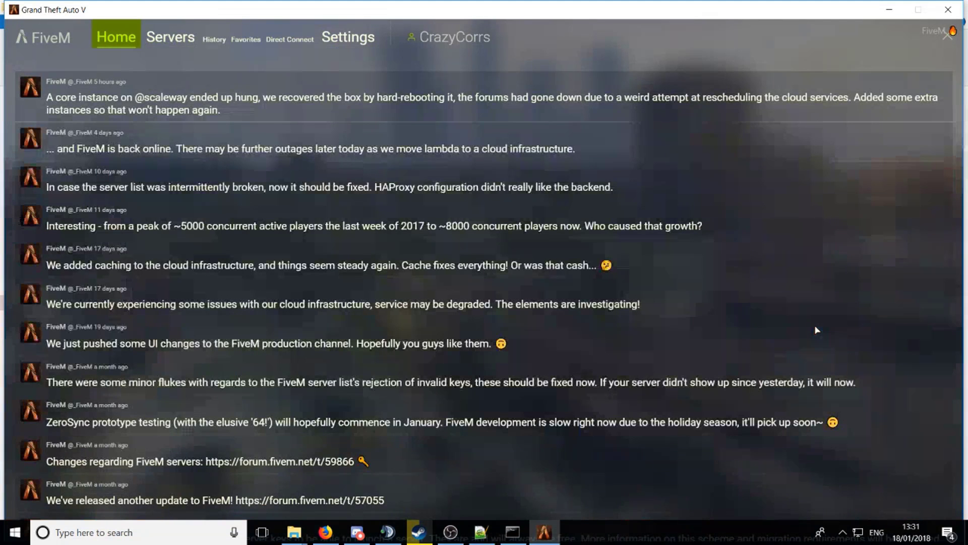
- On FiveM's Servers tab, search for 'CrazyCorrs', then clear the search
{"action": "left_click", "coordinate": [171, 37]}
{"action": "left_click", "coordinate": [186, 82]}
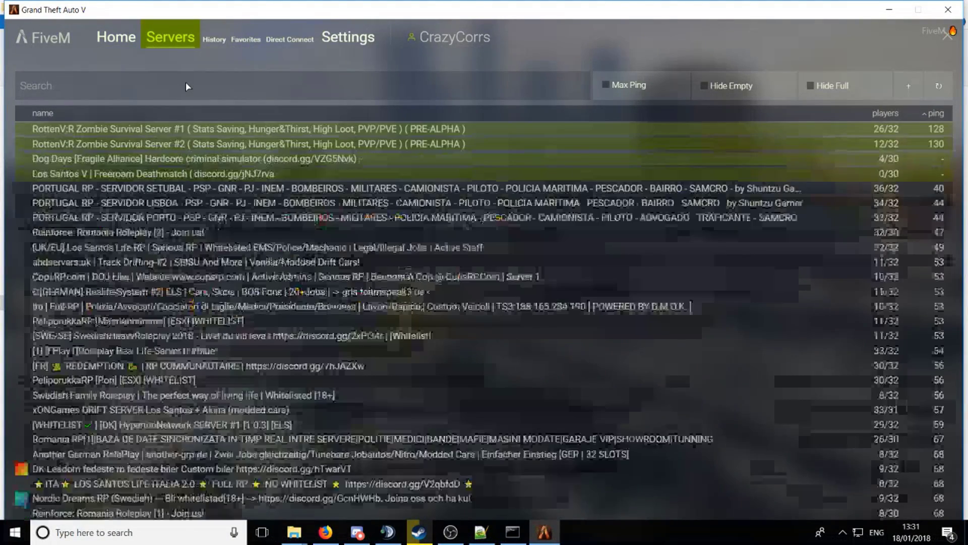
{"action": "type", "text": "Cr"}
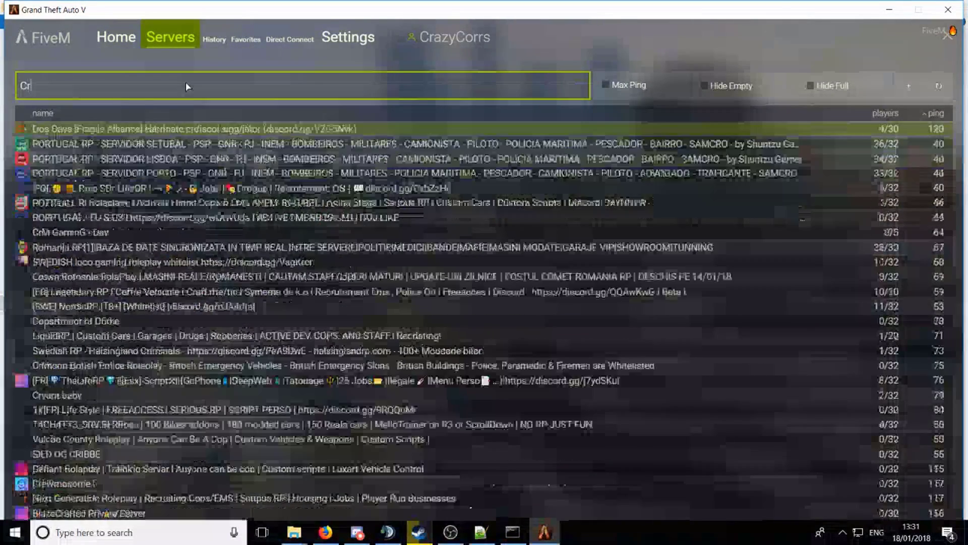
{"action": "type", "text": "azyCorrs"}
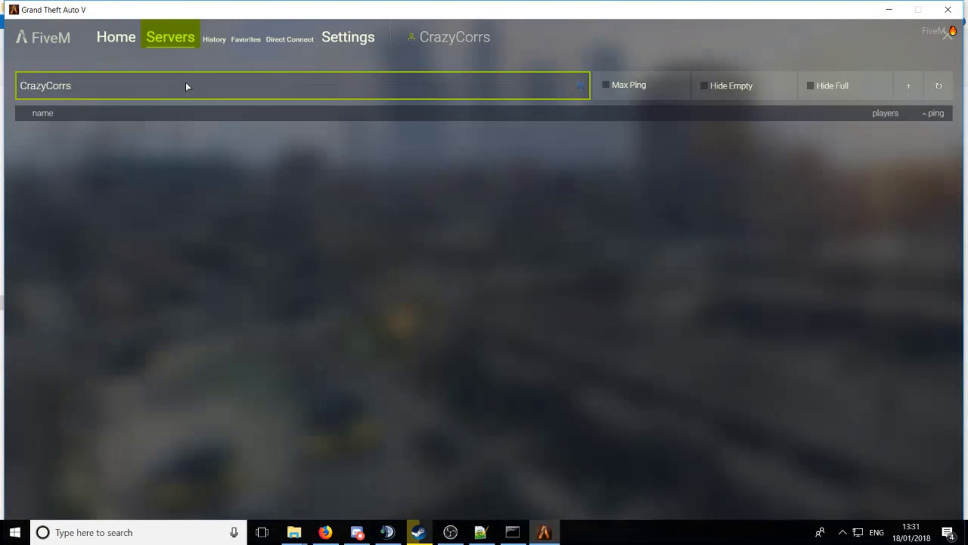
{"action": "key", "text": "BackSpace"}
{"action": "key", "text": "BackSpace"}
{"action": "key", "text": "BackSpace"}
{"action": "key", "text": "BackSpace"}
{"action": "key", "text": "BackSpace"}
{"action": "key", "text": "BackSpace"}
{"action": "key", "text": "BackSpace"}
{"action": "key", "text": "BackSpace"}
{"action": "key", "text": "BackSpace"}
{"action": "key", "text": "BackSpace"}
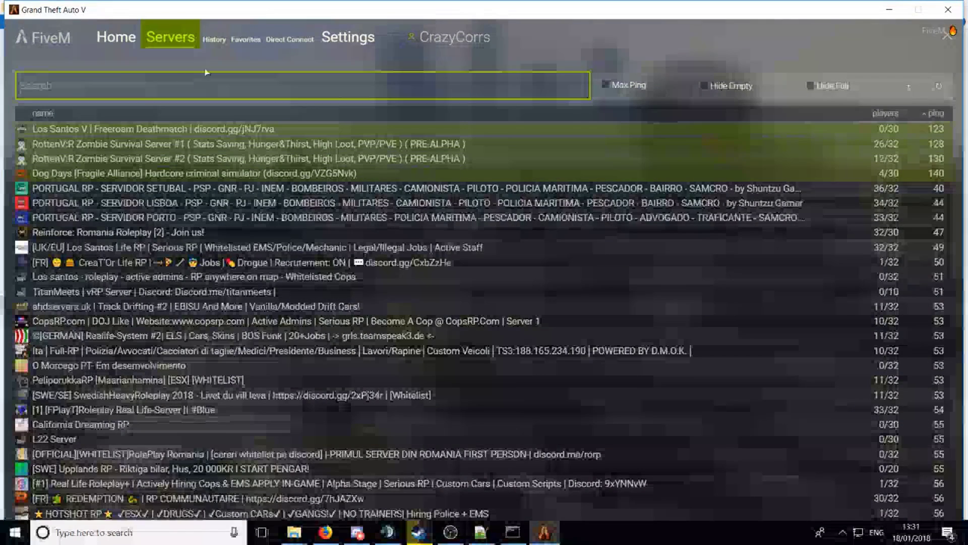
- Direct-connect to 'localhost' and join the CrazyCorrs Test Server
{"action": "left_click", "coordinate": [296, 40]}
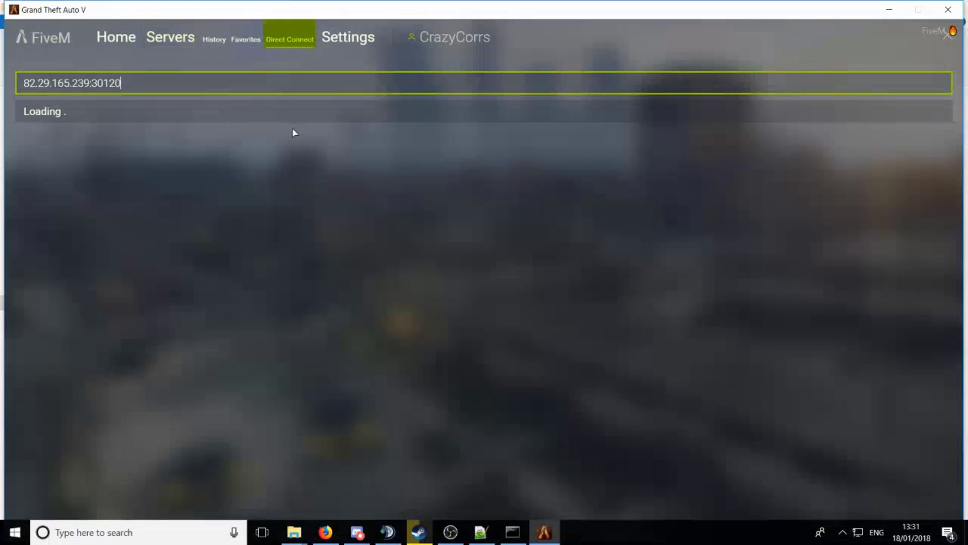
{"action": "key", "text": "BackSpace"}
{"action": "key", "text": "BackSpace"}
{"action": "key", "text": "BackSpace"}
{"action": "key", "text": "BackSpace"}
{"action": "key", "text": "BackSpace"}
{"action": "key", "text": "BackSpace"}
{"action": "key", "text": "BackSpace"}
{"action": "key", "text": "BackSpace"}
{"action": "key", "text": "BackSpace"}
{"action": "key", "text": "BackSpace"}
{"action": "key", "text": "BackSpace"}
{"action": "key", "text": "BackSpace"}
{"action": "key", "text": "BackSpace"}
{"action": "key", "text": "BackSpace"}
{"action": "key", "text": "BackSpace"}
{"action": "key", "text": "BackSpace"}
{"action": "key", "text": "BackSpace"}
{"action": "key", "text": "BackSpace"}
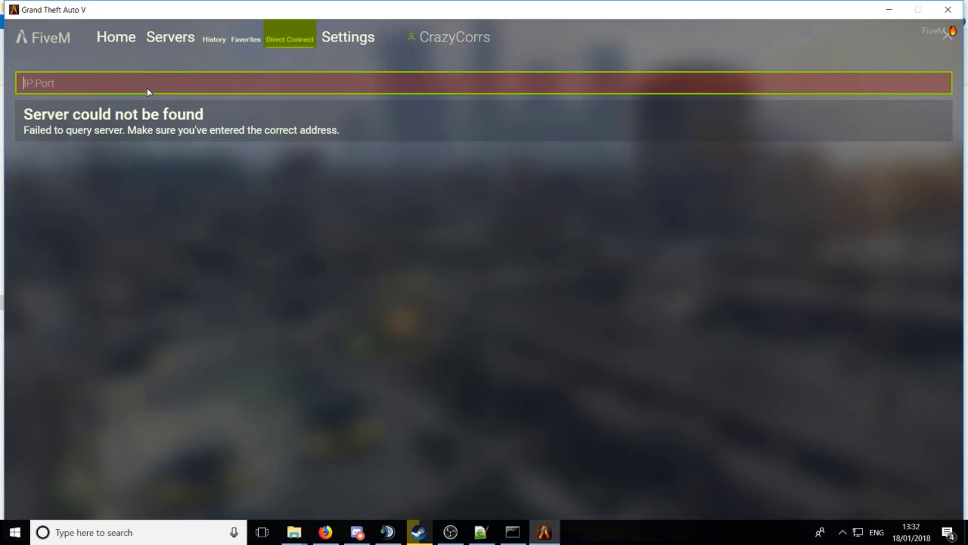
{"action": "type", "text": "localhost"}
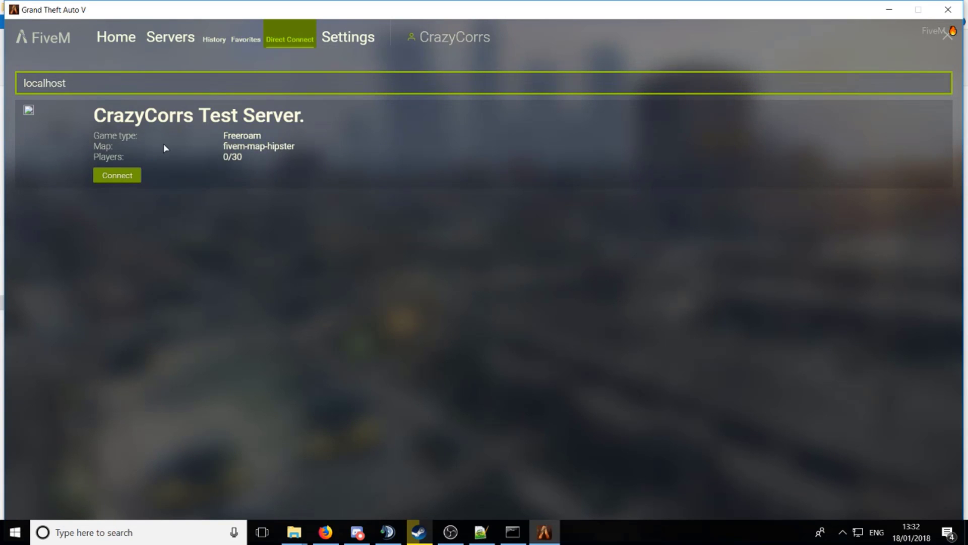
{"action": "left_click", "coordinate": [43, 121]}
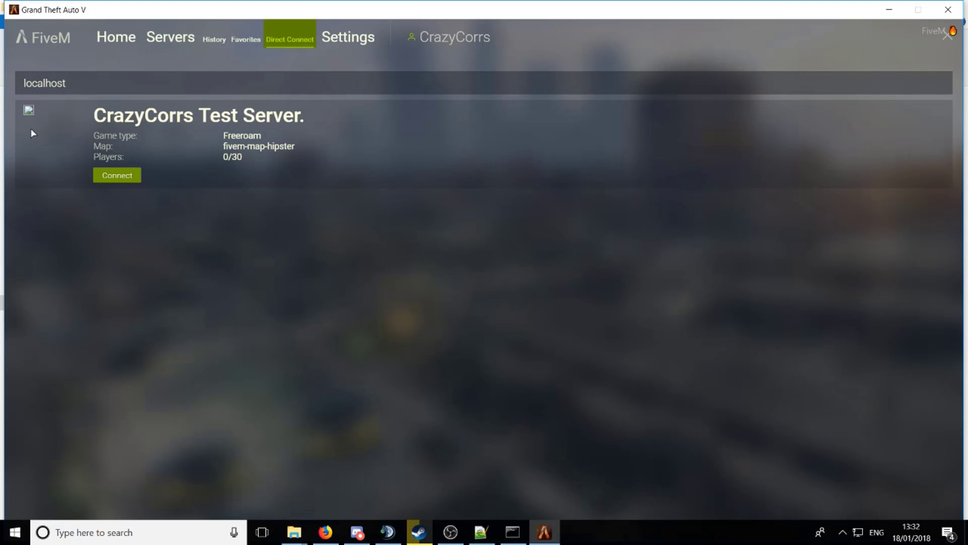
{"action": "left_click", "coordinate": [90, 86]}
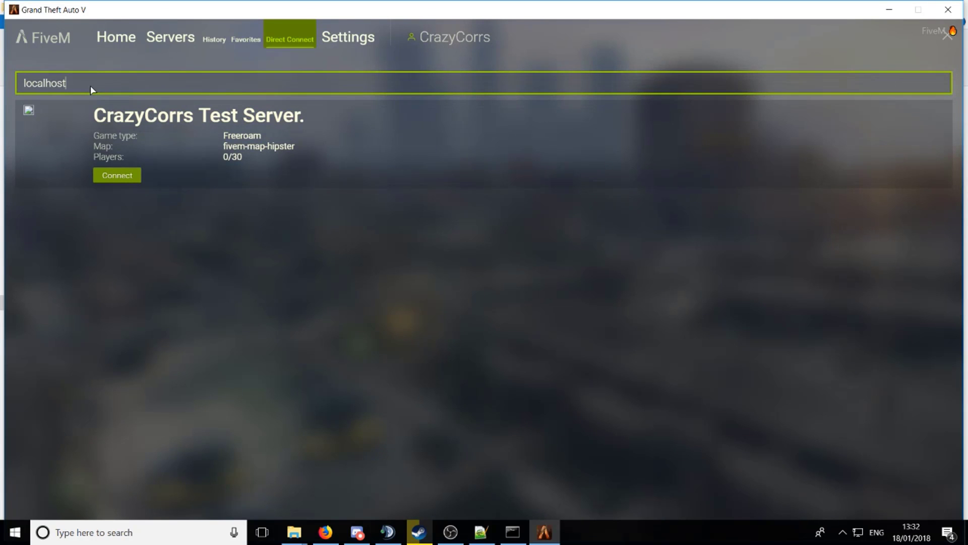
{"action": "key", "text": "BackSpace"}
{"action": "key", "text": "BackSpace"}
{"action": "key", "text": "BackSpace"}
{"action": "key", "text": "BackSpace"}
{"action": "key", "text": "BackSpace"}
{"action": "key", "text": "BackSpace"}
{"action": "key", "text": "BackSpace"}
{"action": "key", "text": "BackSpace"}
{"action": "key", "text": "BackSpace"}
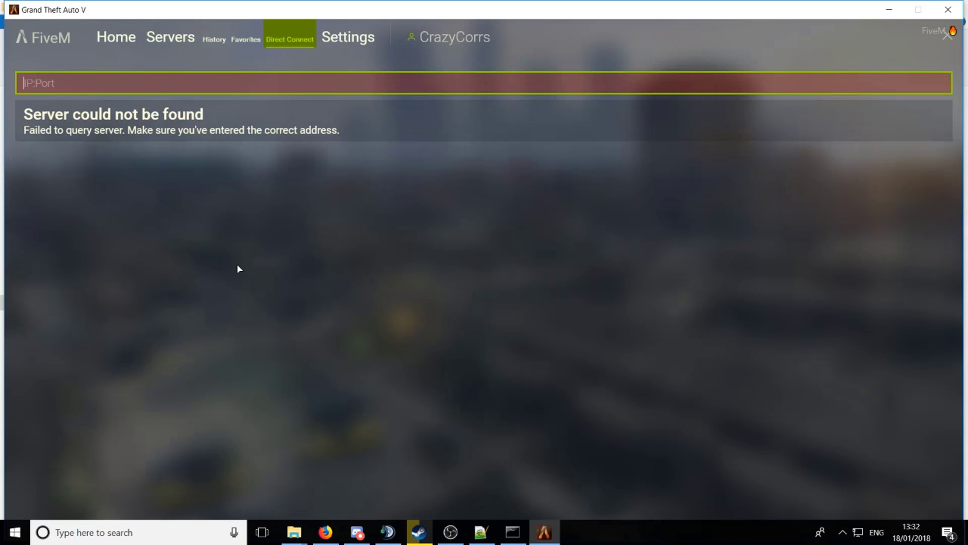
{"action": "type", "text": "l"}
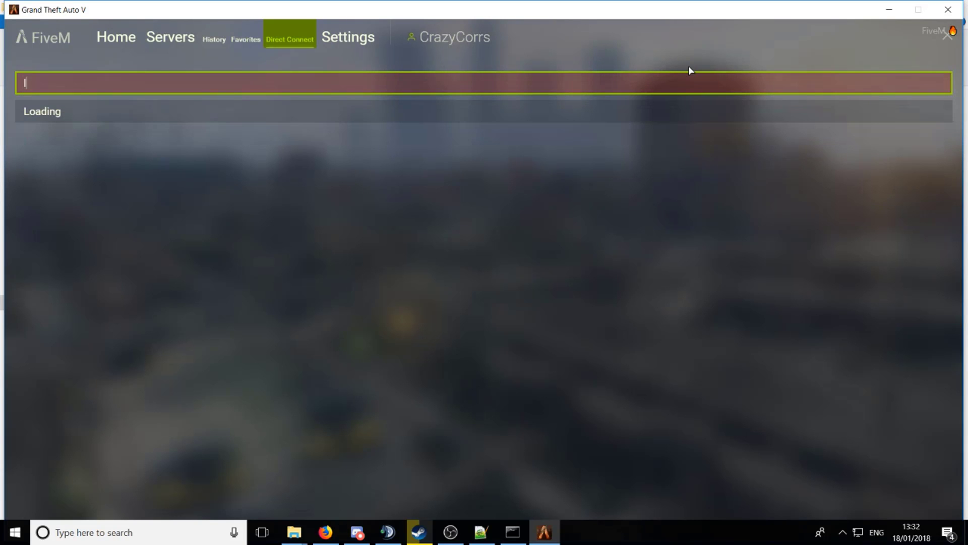
{"action": "type", "text": "ocalhost"}
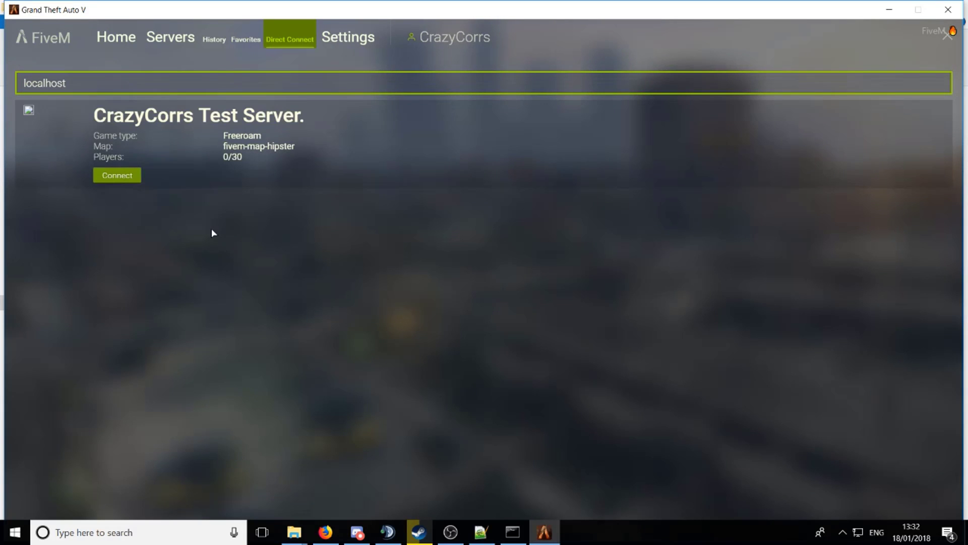
{"action": "left_click", "coordinate": [133, 175]}
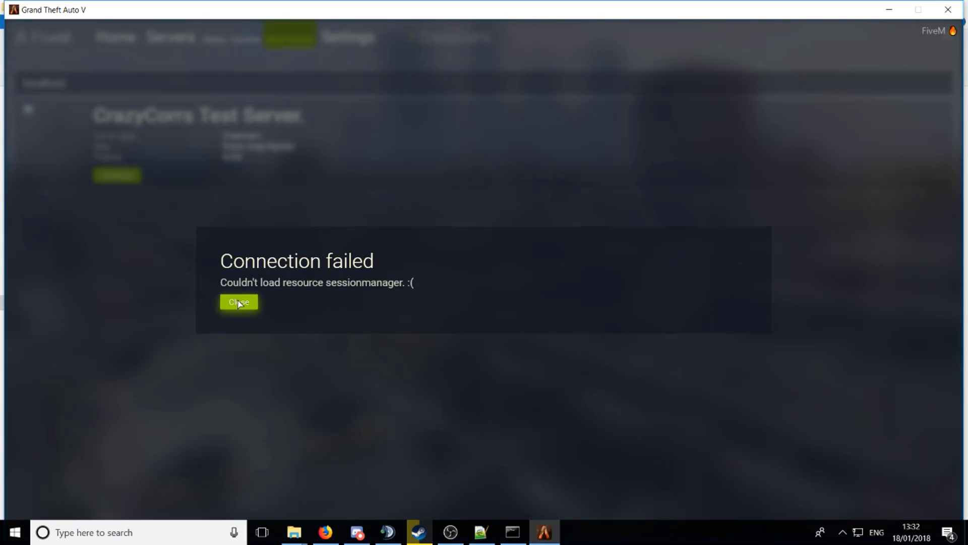
- Run 'restart sessionmanager' in the server console, then reconnect FiveM to the test server
{"action": "left_click", "coordinate": [239, 302]}
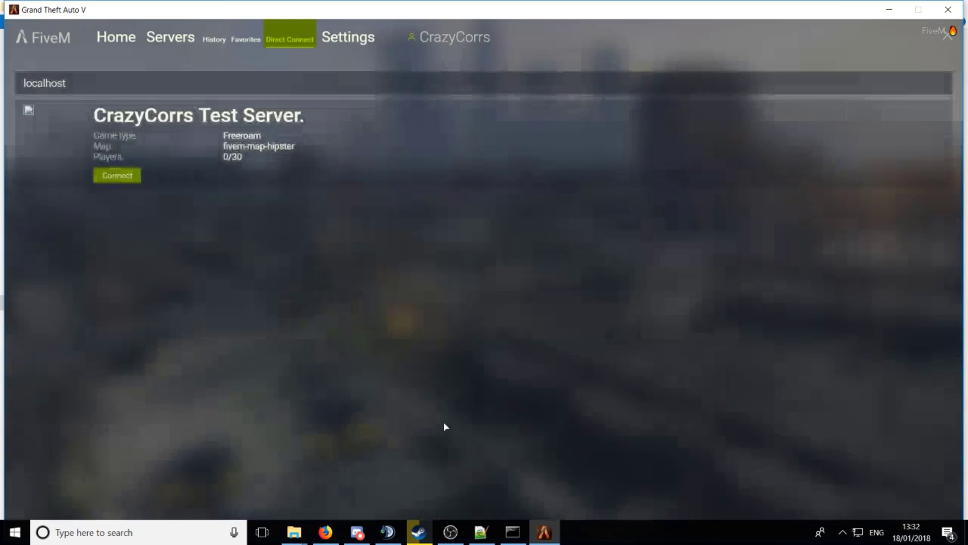
{"action": "left_click", "coordinate": [513, 532]}
{"action": "type", "text": "res"}
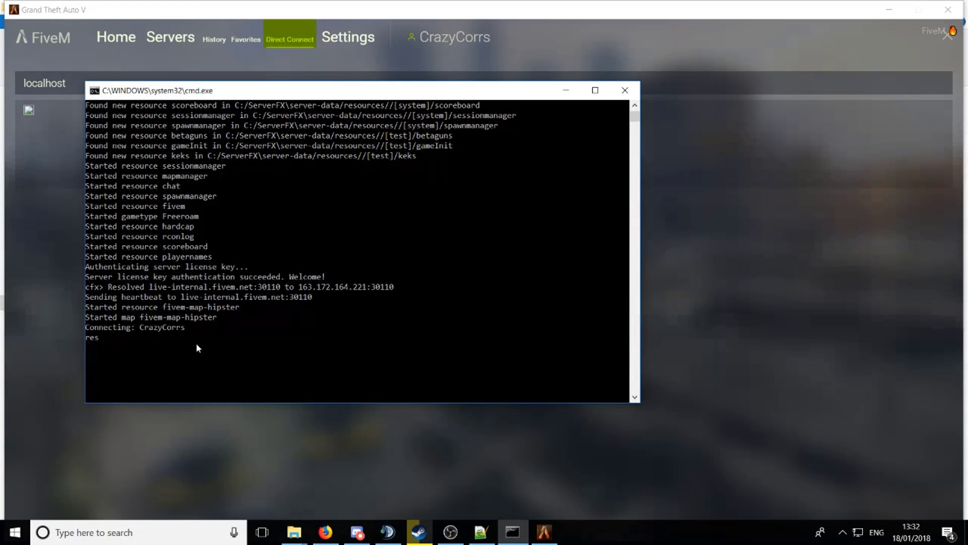
{"action": "type", "text": "tart sessionmanager"}
{"action": "key", "text": "Return"}
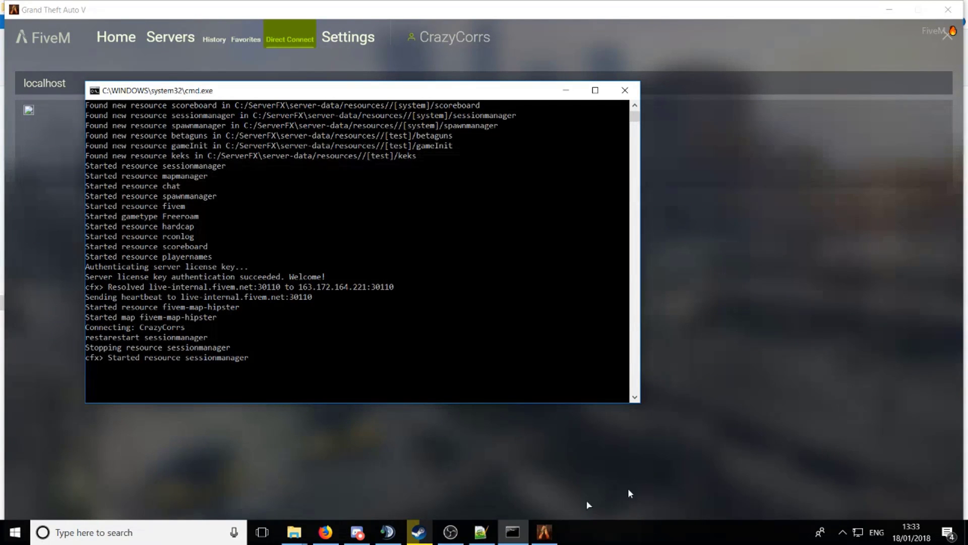
{"action": "left_click", "coordinate": [823, 401]}
{"action": "left_click", "coordinate": [126, 174]}
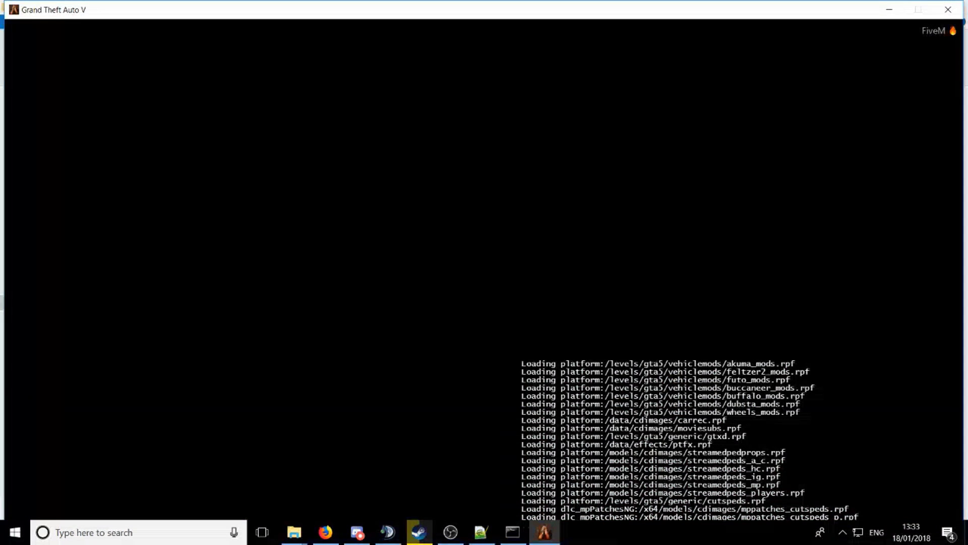
- End the FiveM process from Task Manager
{"action": "key", "text": "alt+Tab"}
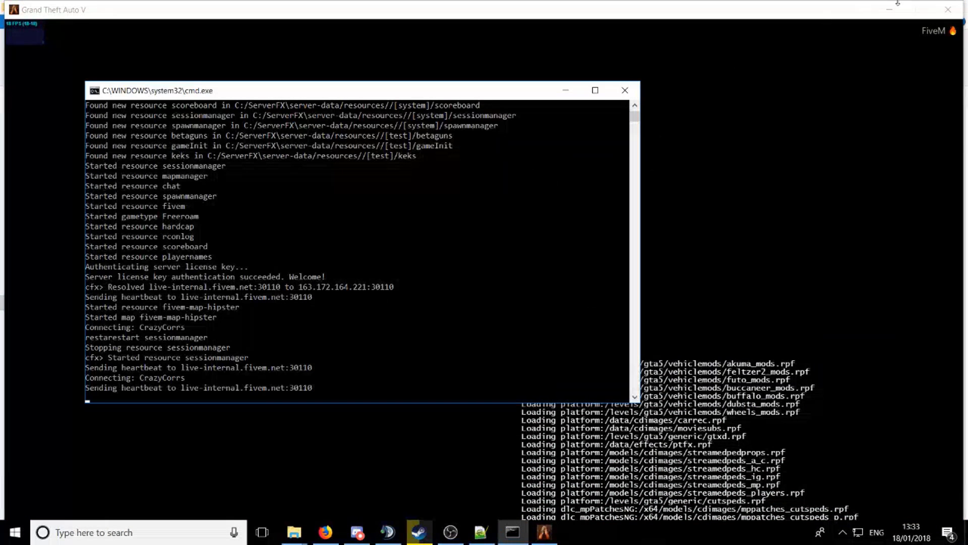
{"action": "left_click", "coordinate": [960, 11]}
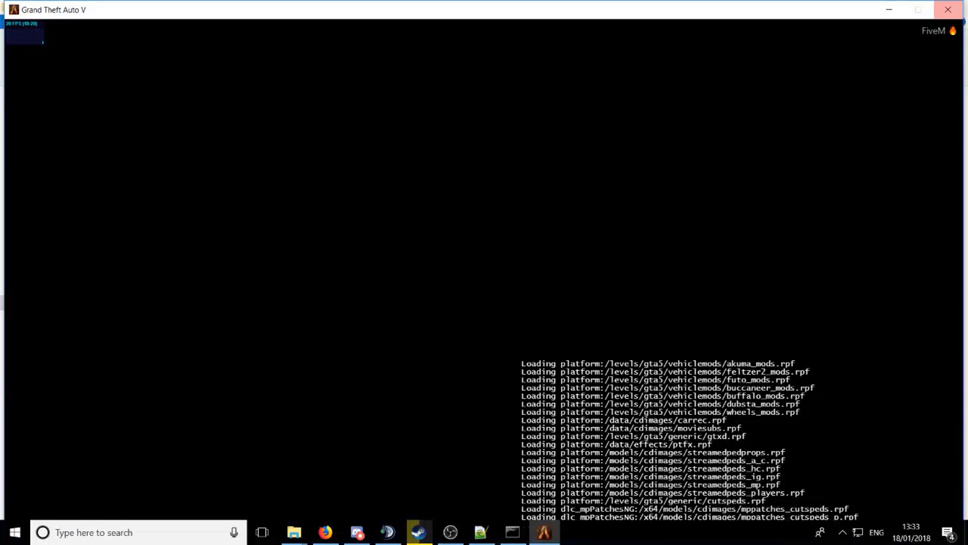
{"action": "right_click", "coordinate": [589, 532]}
{"action": "left_click", "coordinate": [634, 484]}
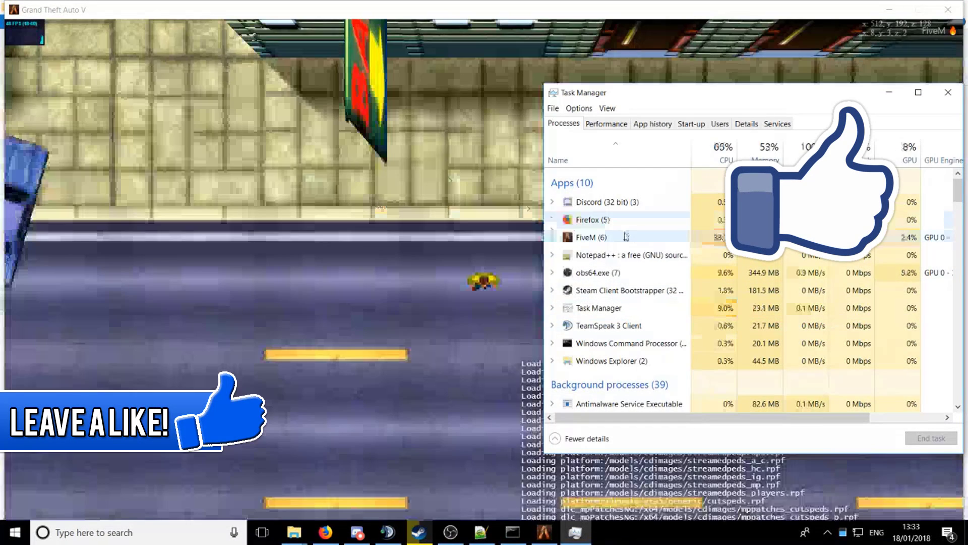
{"action": "left_click", "coordinate": [605, 237]}
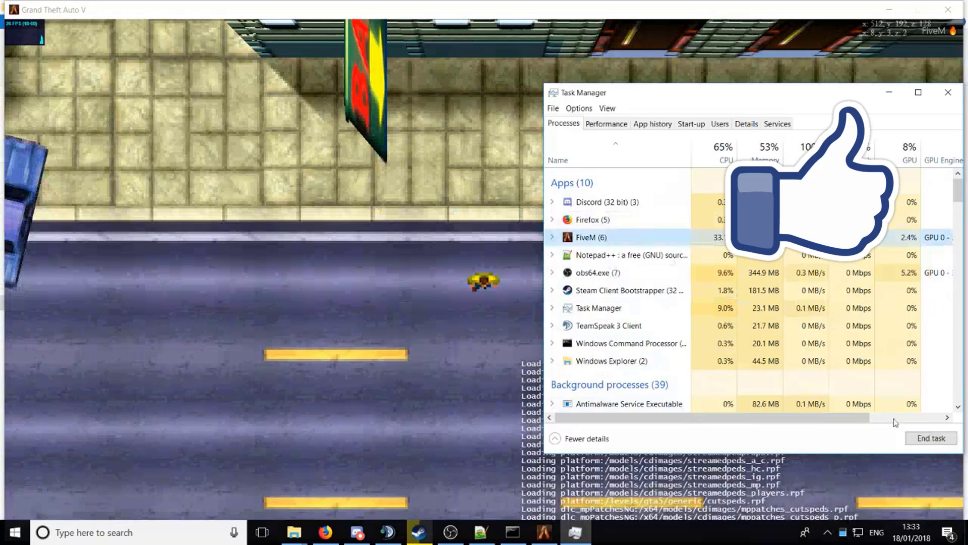
{"action": "left_click", "coordinate": [913, 438]}
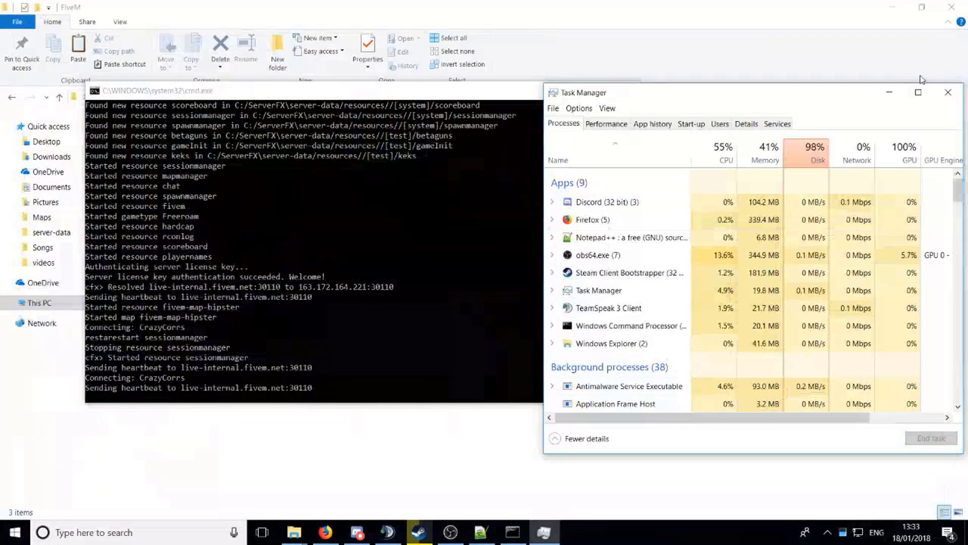
{"action": "left_click", "coordinate": [943, 94]}
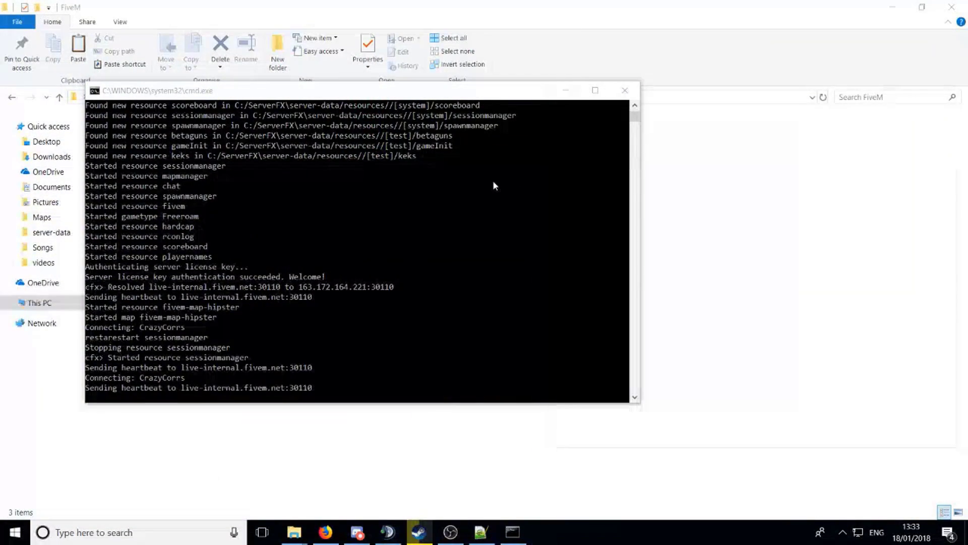